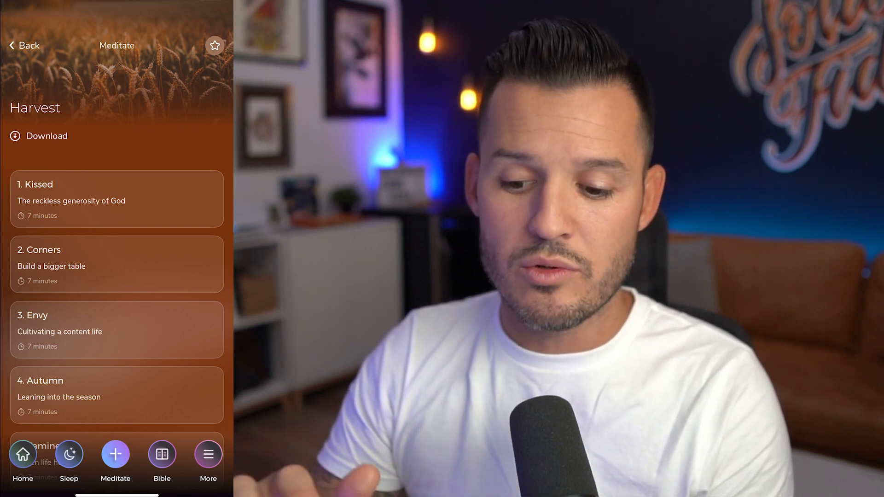
click(117, 199)
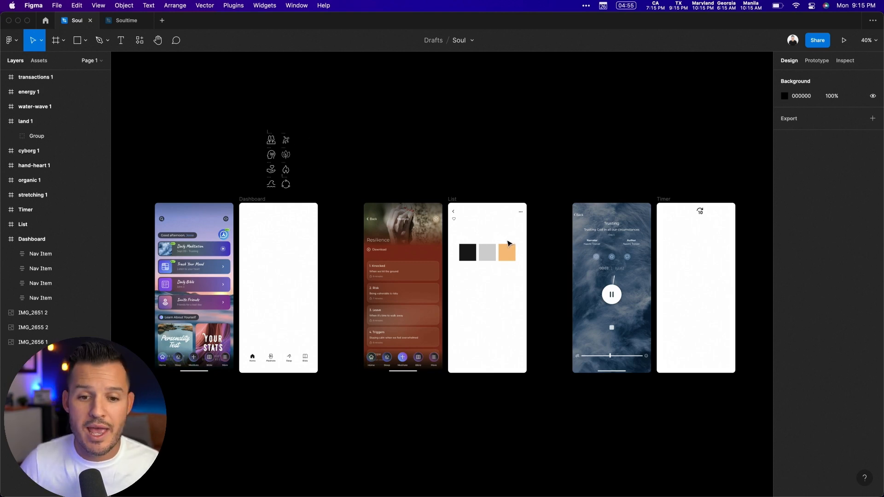
Examine the original app screens, the three colour swatches on the List frame, the line icon set and the empty Dashboard frame
drag(409, 179, 523, 309)
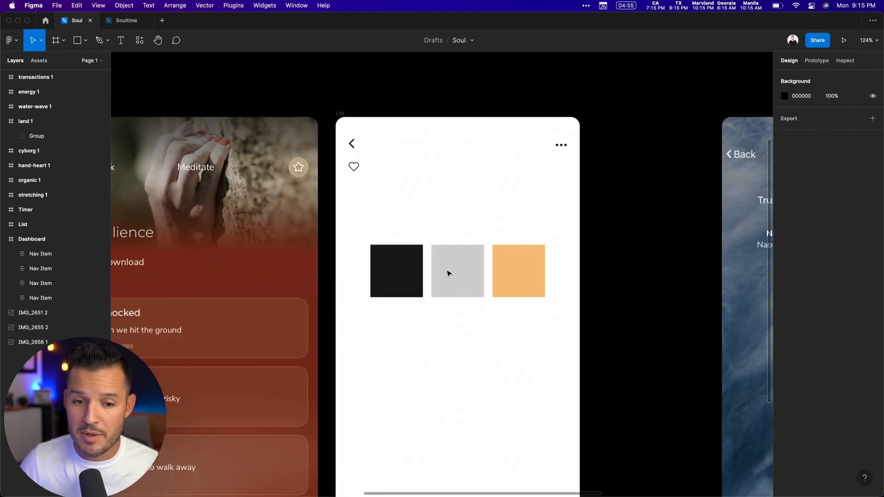
drag(530, 233, 399, 275)
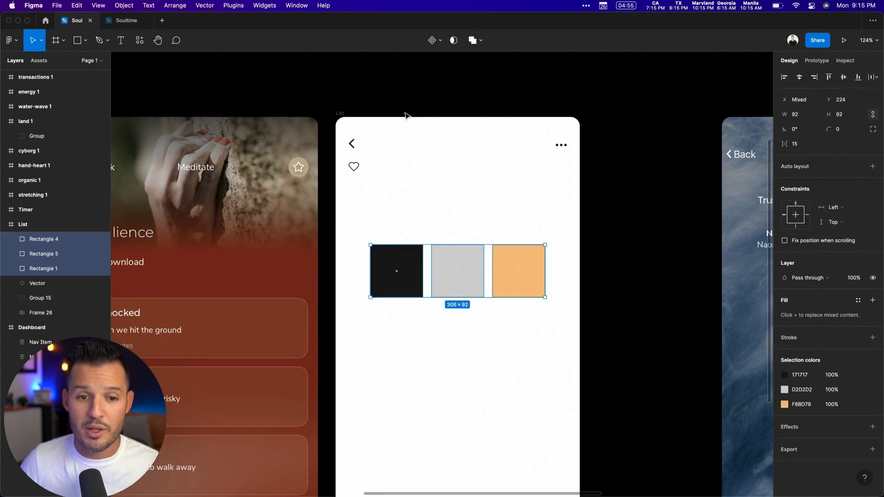
click(399, 113)
drag(216, 115, 663, 107)
key(super+minus)
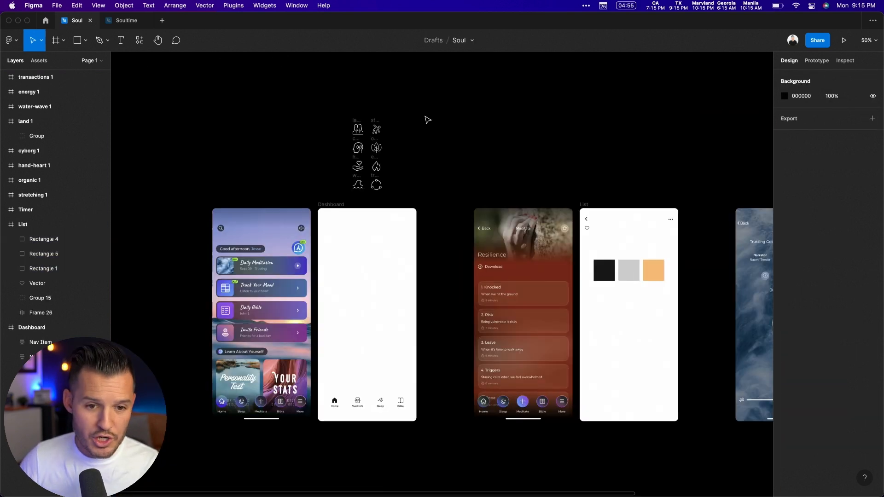
click(325, 205)
shift+click(273, 220)
drag(273, 220, 185, 227)
drag(308, 119, 420, 195)
drag(377, 169, 289, 170)
scroll(220, 126, left, 5)
scroll(220, 125, down, 2)
key(z)
drag(206, 115, 559, 391)
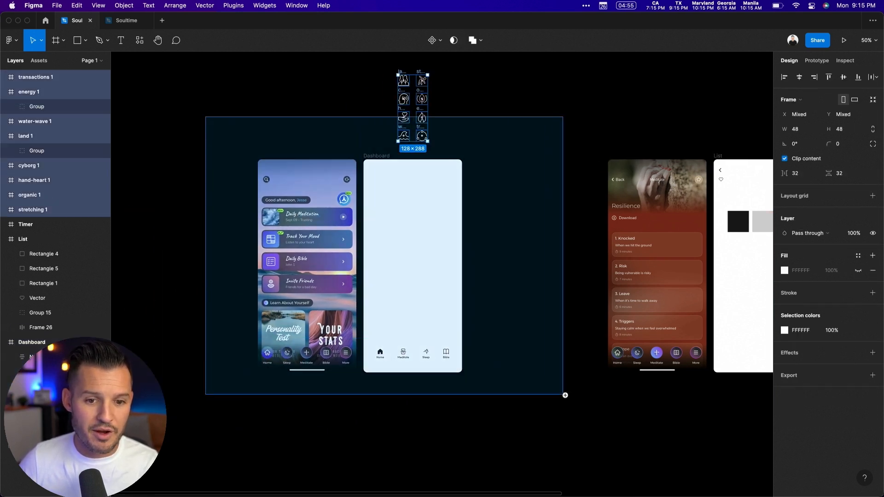
drag(191, 87, 657, 324)
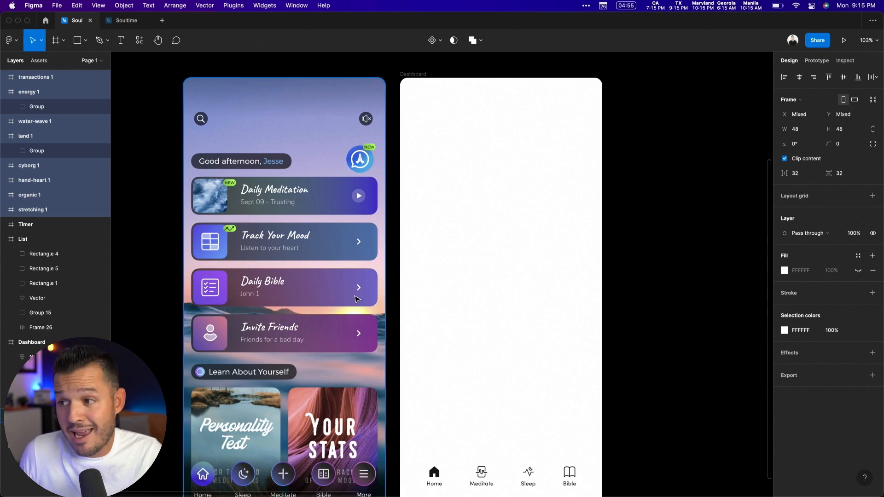
click(660, 194)
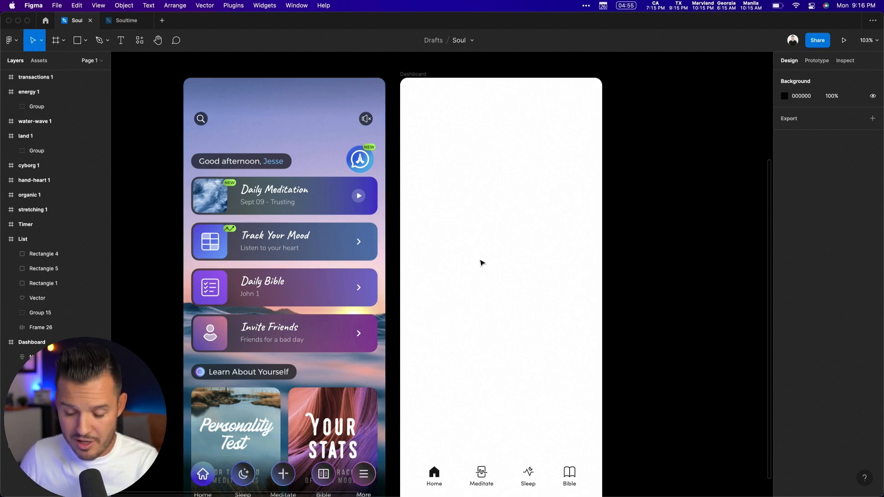
Draw a circle about 457 × 457 on the Dashboard frame and change its fill to a linear gradient
key(o)
drag(587, 107, 416, 324)
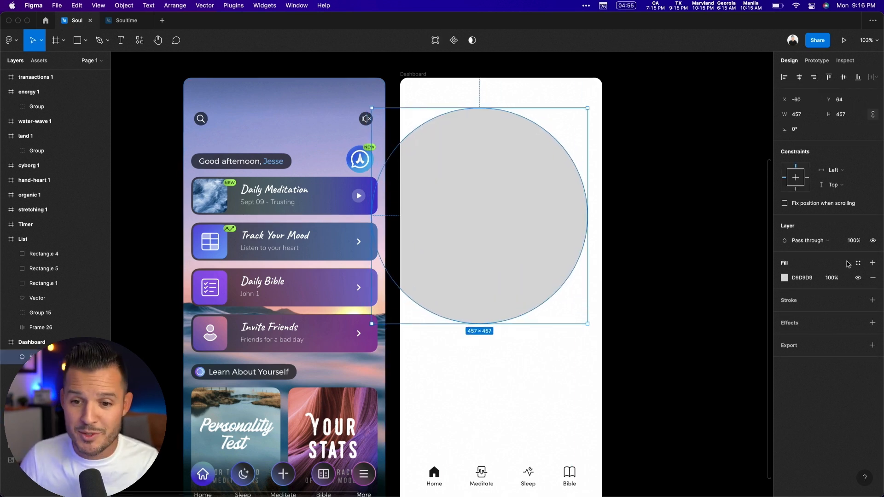
click(784, 278)
click(689, 259)
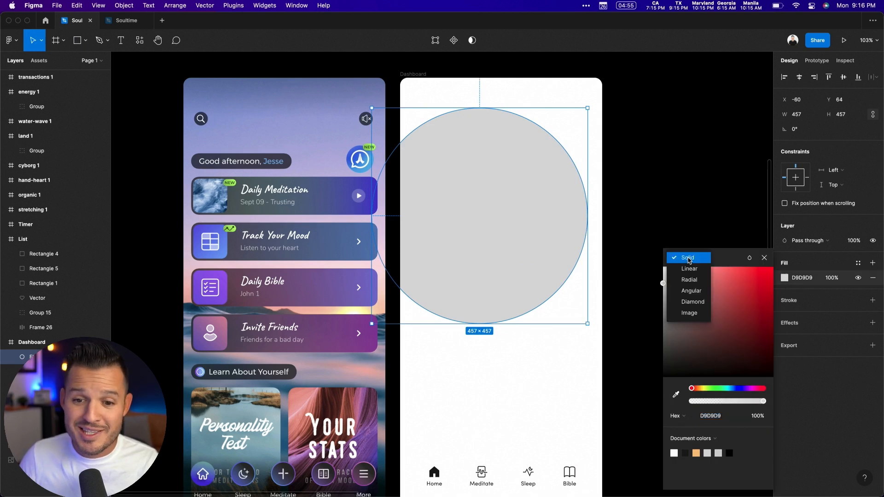
click(689, 268)
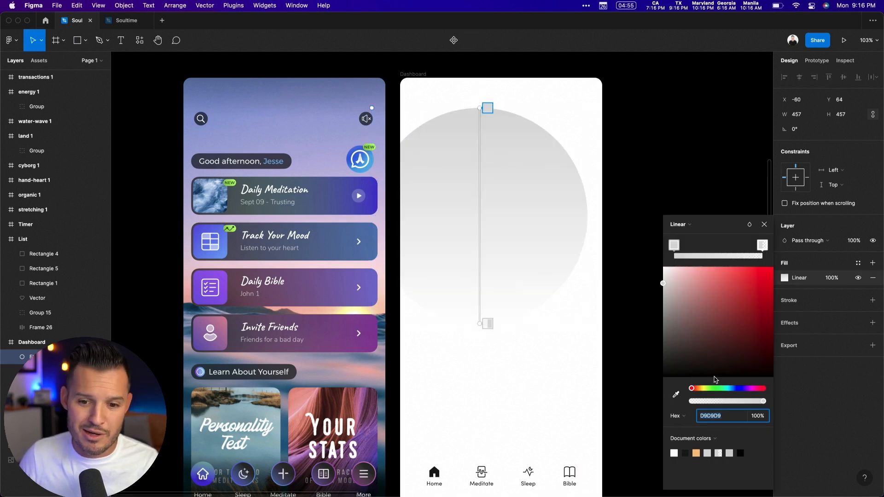
Sample the original dashboard's sky for the gradient stops, using blue 9DA7DC for the start and pink E7D1E7 at 100% for the end
click(676, 394)
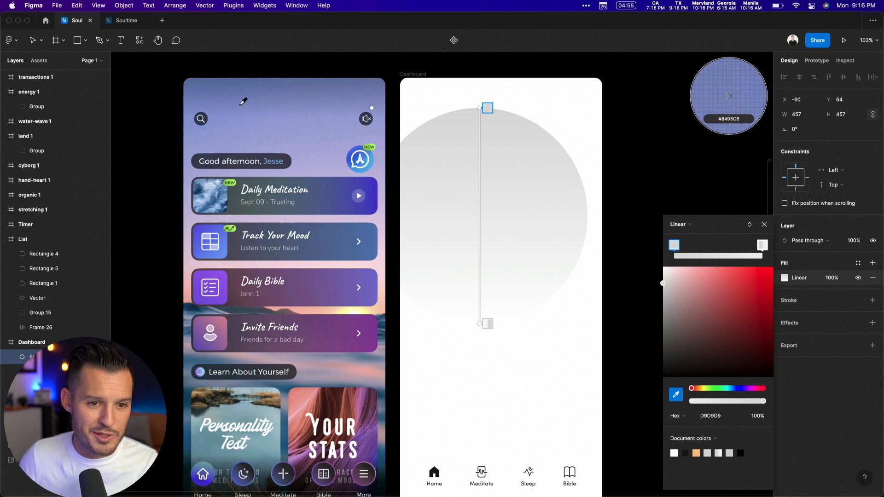
click(253, 121)
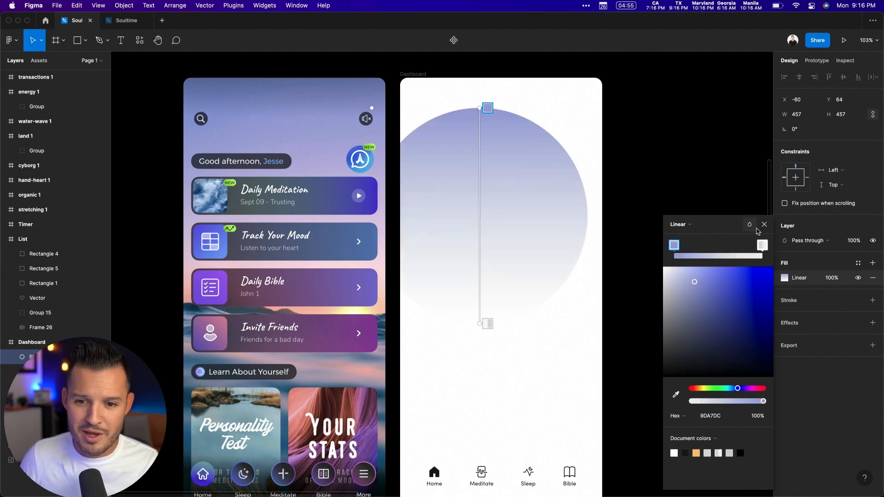
click(762, 246)
click(675, 394)
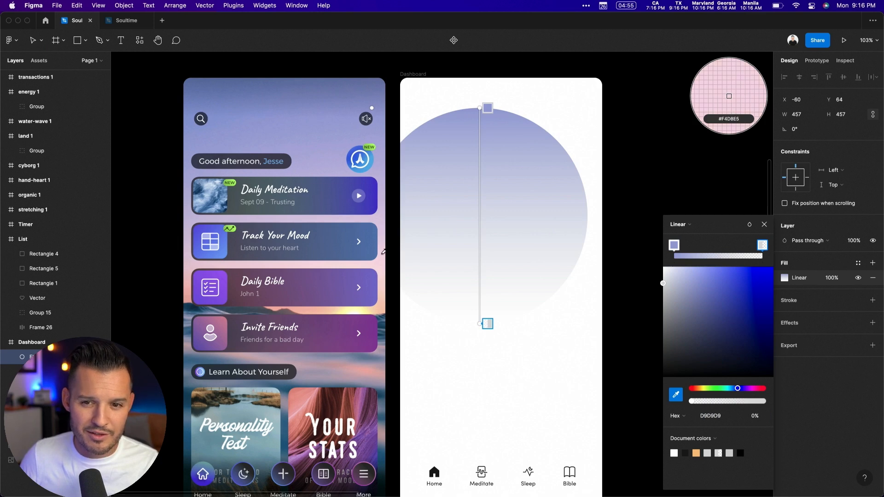
click(382, 239)
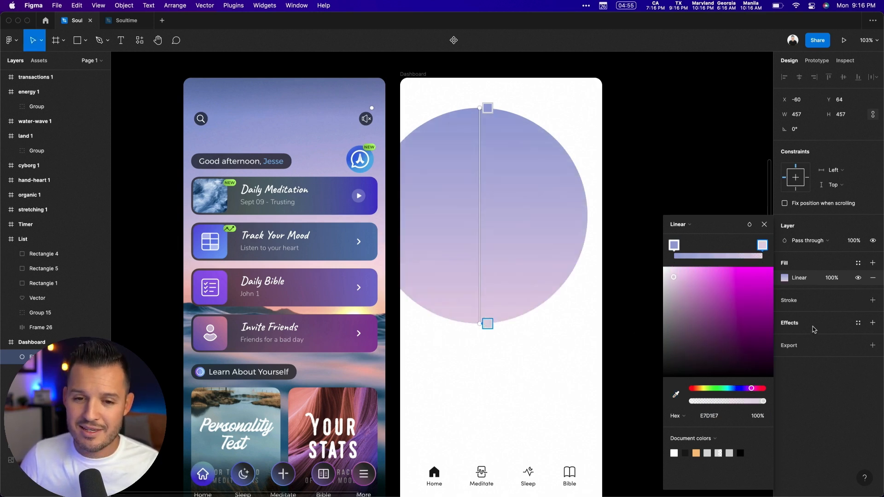
Add an effect to the gradient circle and make it a layer blur of about 123
click(814, 330)
click(817, 327)
click(821, 339)
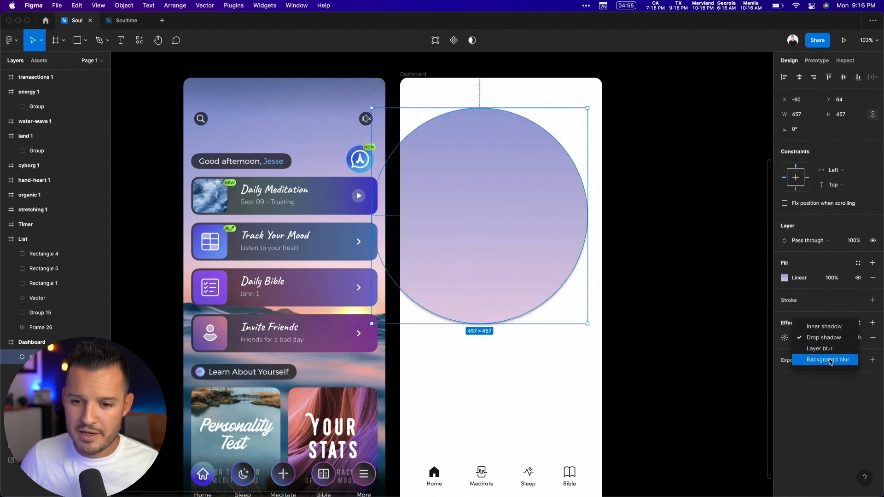
click(820, 348)
click(783, 339)
drag(675, 360, 848, 404)
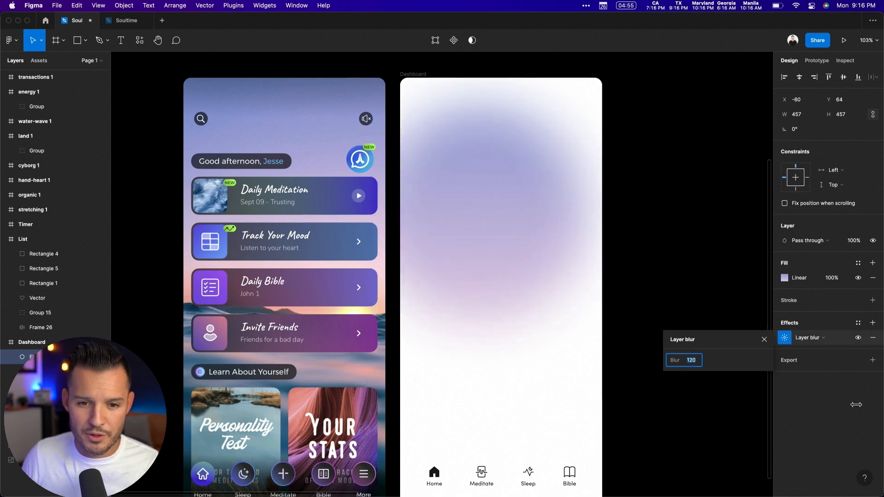
Reduce the blurred circle's layer opacity to 50%
click(853, 241)
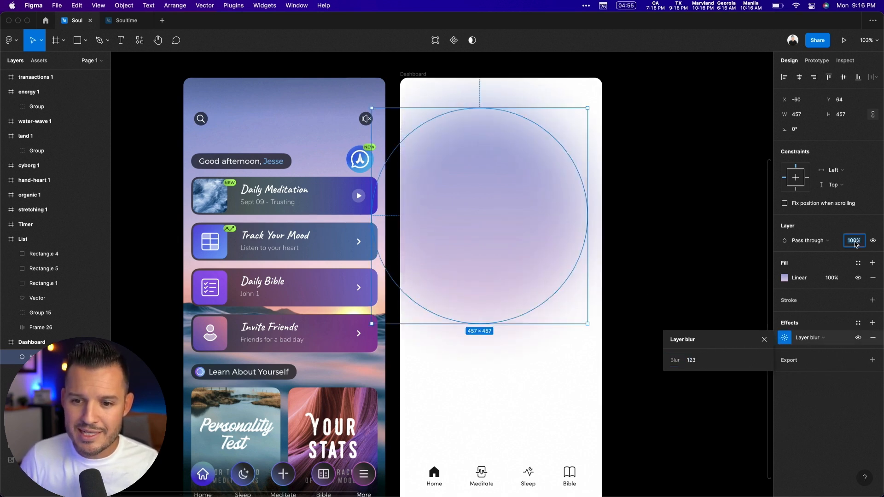
text(60)
key(Return)
key(shift+Down)
click(689, 216)
click(528, 217)
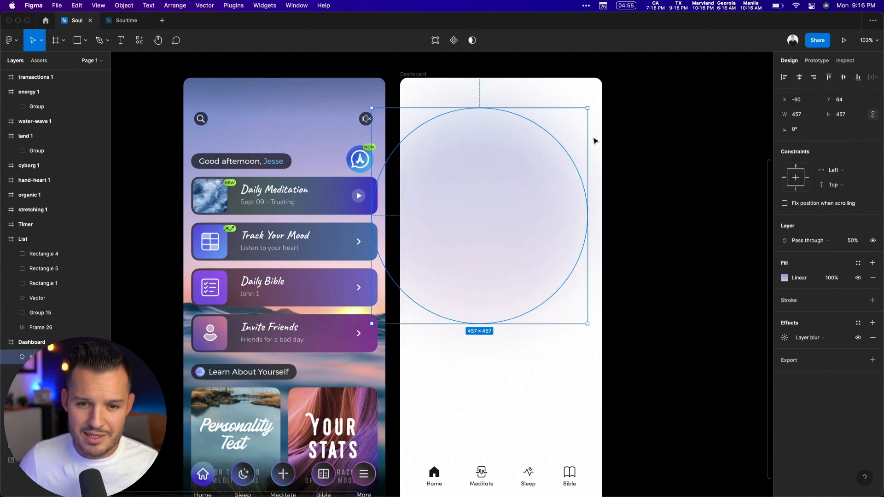
Rotate the blurred circle about 32°, place it over the Dashboard frame's upper-right corner, and lower its layer opacity to 40%
drag(593, 104, 508, 99)
drag(450, 296, 557, 223)
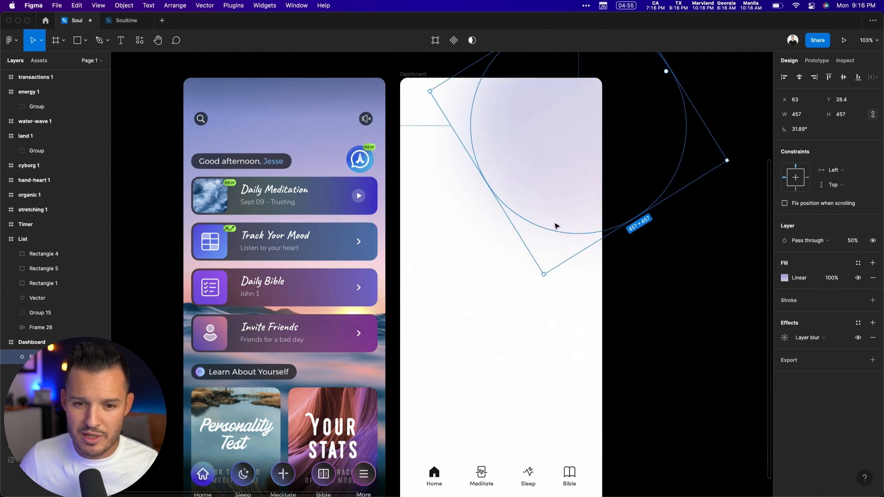
click(852, 241)
key(shift+Down)
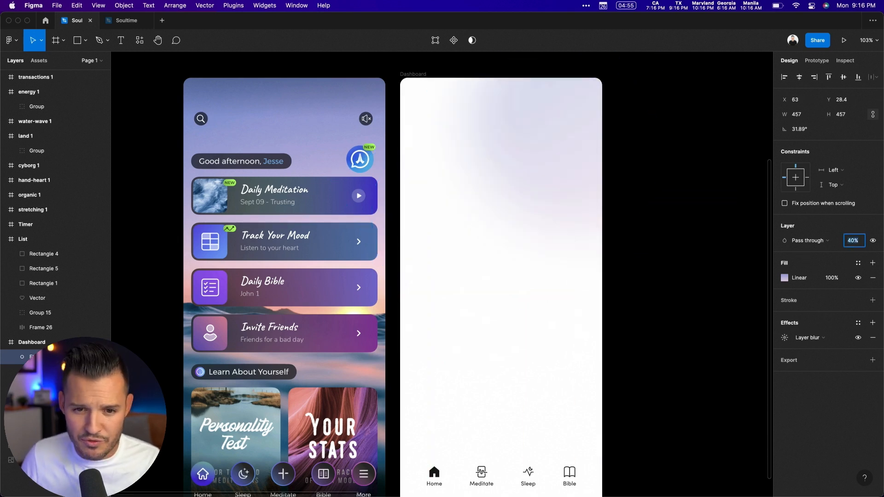
key(Escape)
click(572, 129)
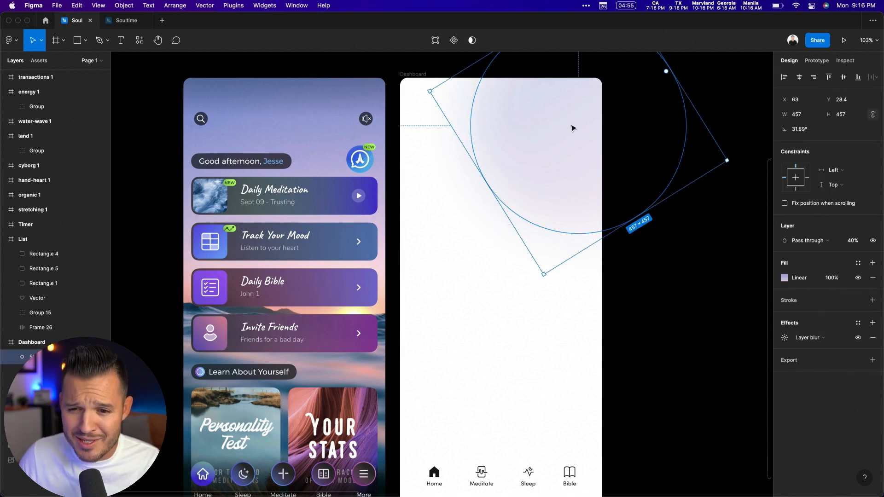
Duplicate the blurred circle onto the Dashboard frame's lower-left corner and rotate the copy
drag(572, 118, 453, 434)
drag(449, 316, 539, 432)
click(622, 411)
scroll(637, 316, down, 2)
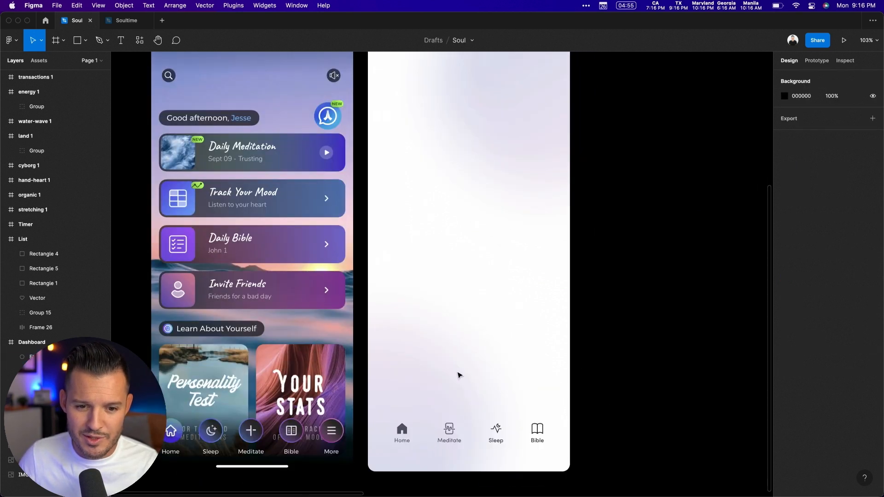
Select both blurred circles and set their layer opacity to 30%
click(440, 359)
click(601, 285)
click(461, 349)
shift+click(621, 138)
click(852, 278)
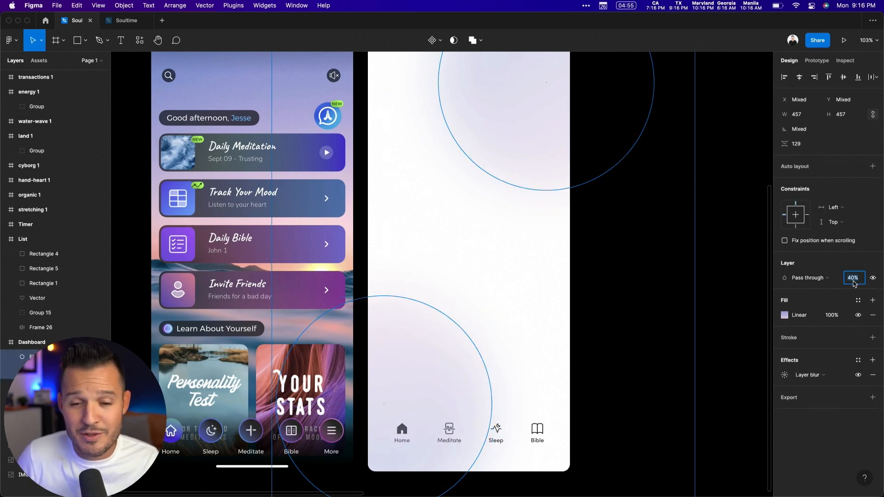
text(30)
key(Return)
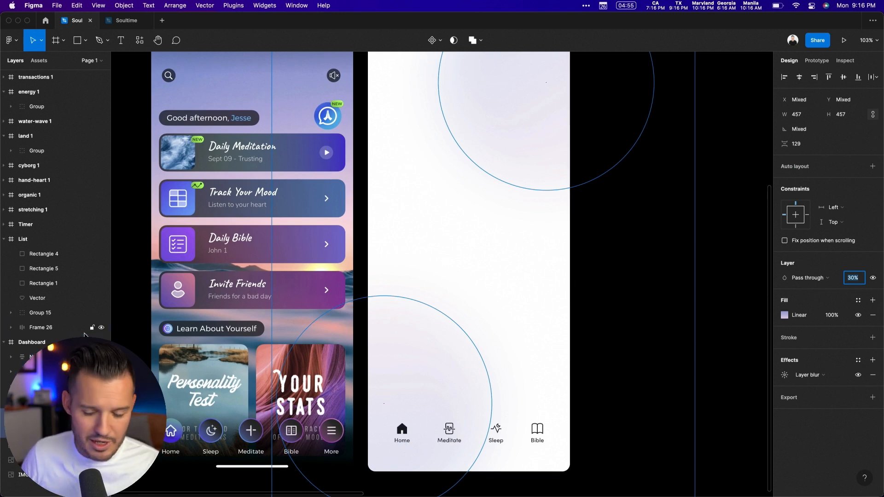
Group the two blurred circles, name the group BG, and lock it
key(alt+l)
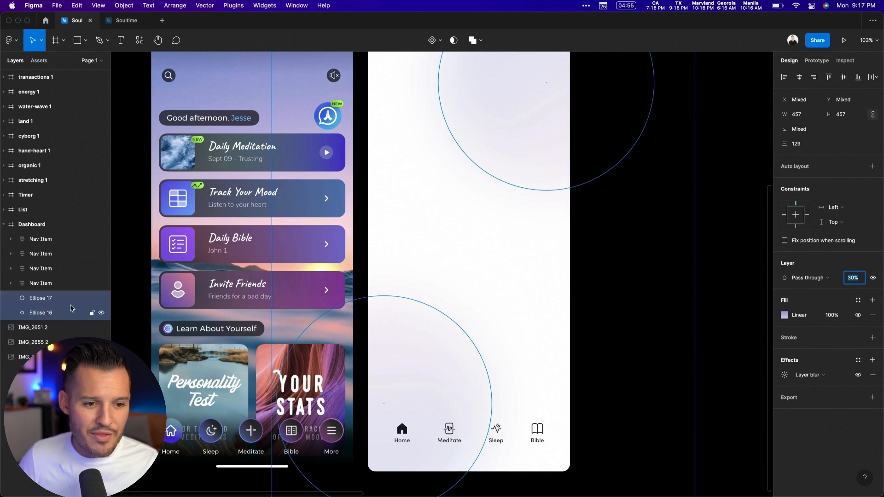
click(92, 311)
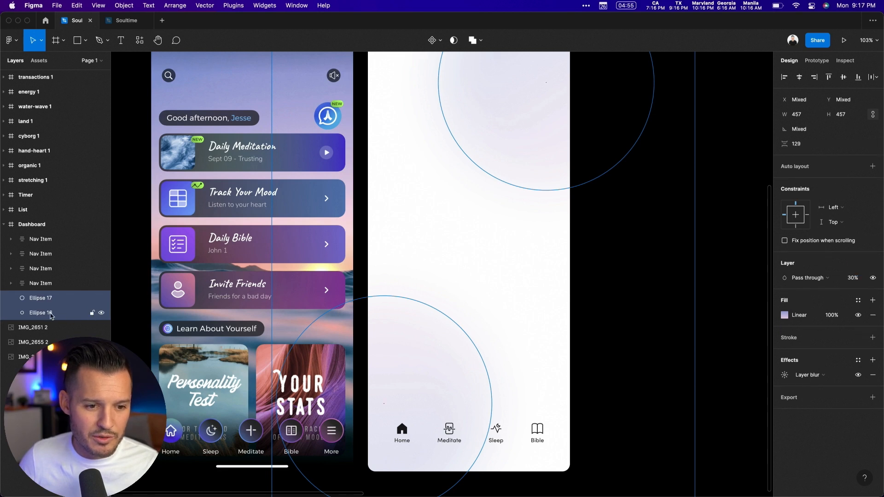
key(super+g)
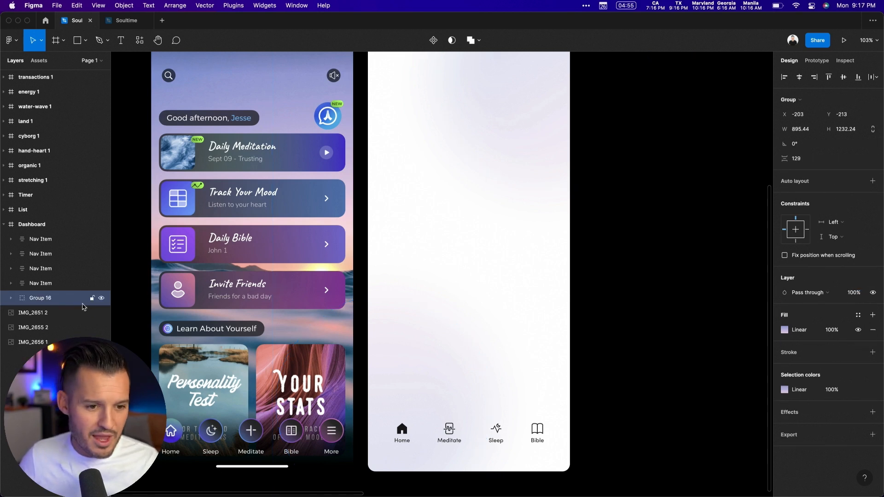
double_click(36, 300)
text(BG)
key(Return)
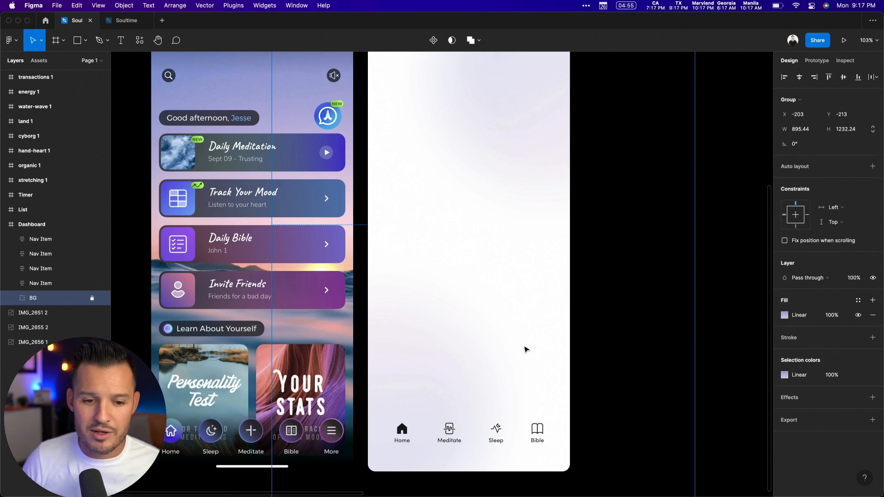
click(588, 364)
Wrap the Home, Meditate, Sleep and Bible nav items on the Dashboard frame in one horizontal auto layout frame
scroll(607, 299, down, 5)
drag(161, 380, 540, 239)
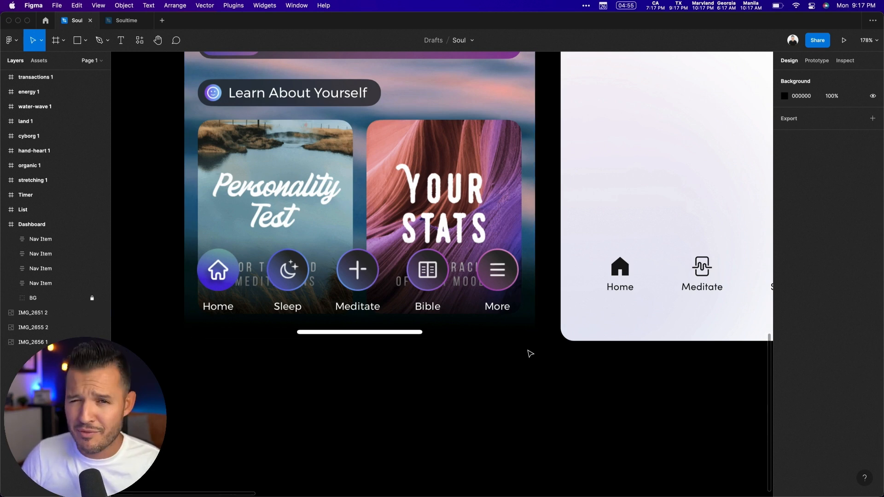
drag(635, 371, 306, 385)
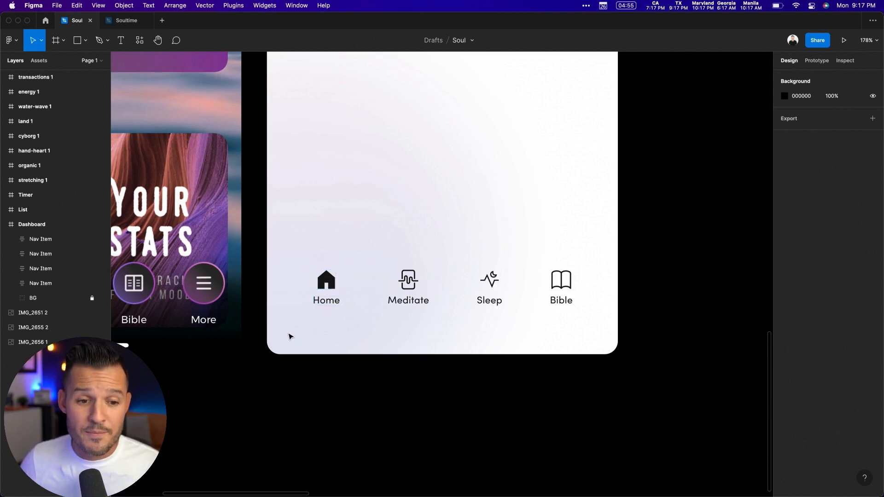
scroll(300, 329, left, 5)
drag(584, 310, 517, 310)
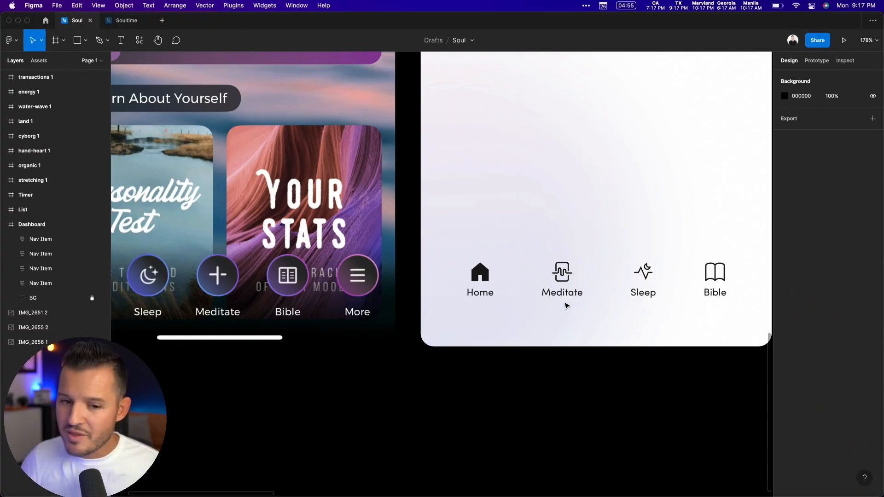
drag(440, 238, 758, 332)
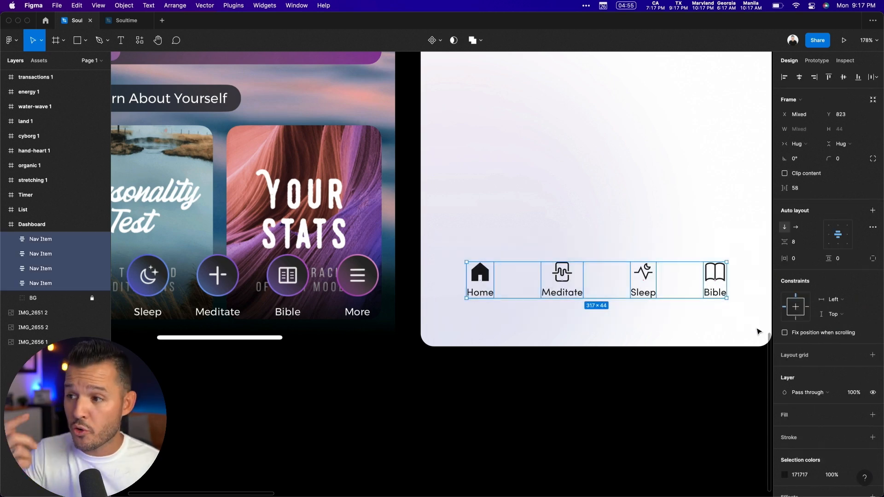
key(shift+a)
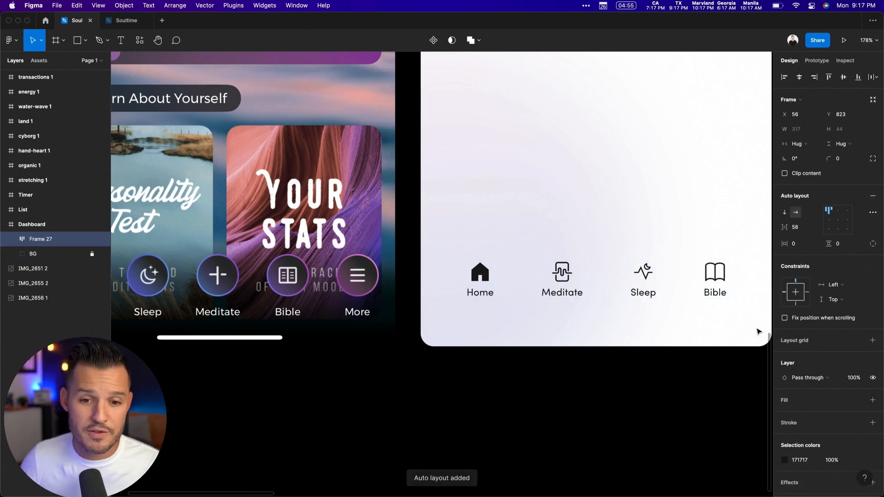
Add a white FFFFFF fill to the nav bar frame and set its horizontal and vertical padding to 24
click(792, 401)
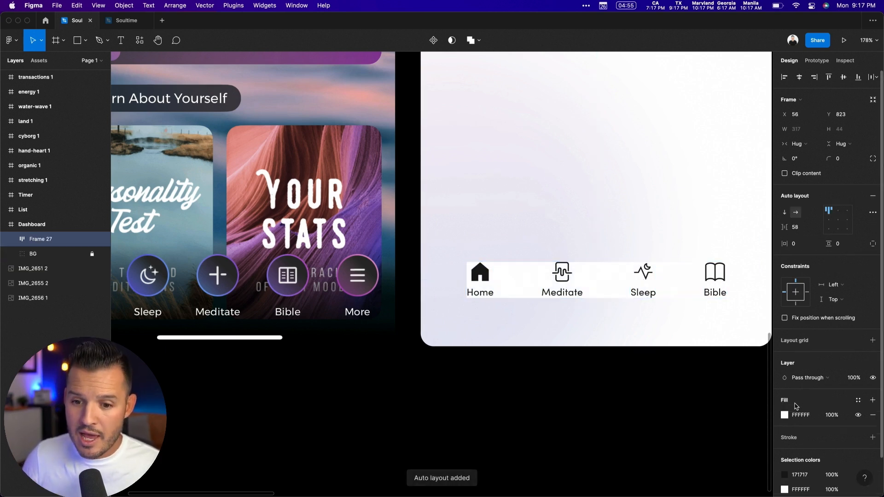
click(808, 245)
text(24)
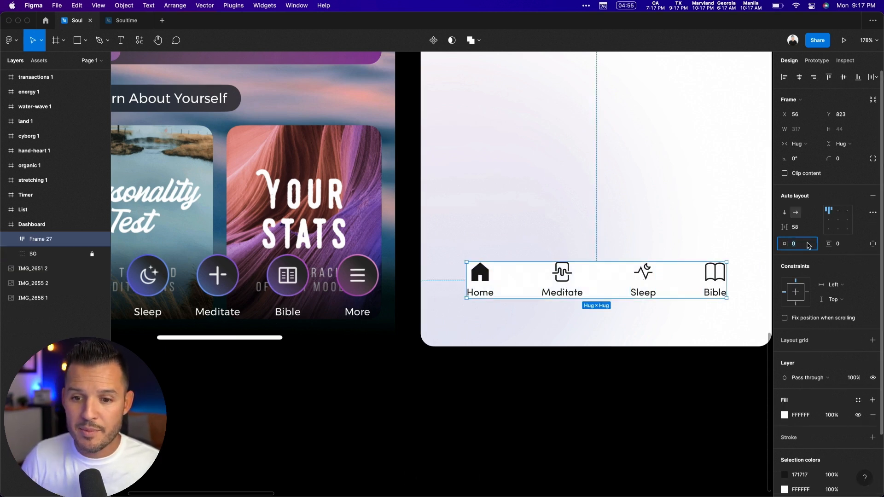
key(Return)
key(Tab)
text(24)
key(Return)
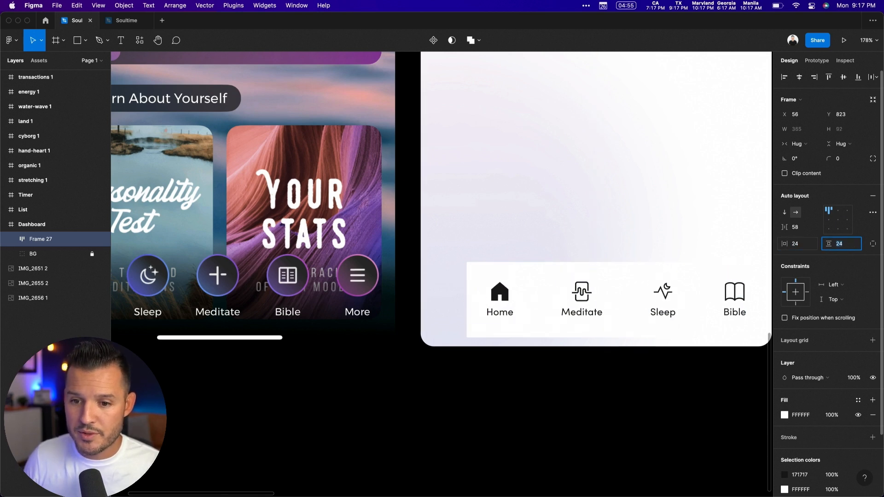
Move the nav bar to X 32, Y 796, horizontally centered near the bottom of the Dashboard frame
click(724, 222)
drag(658, 293, 649, 273)
drag(619, 275, 540, 275)
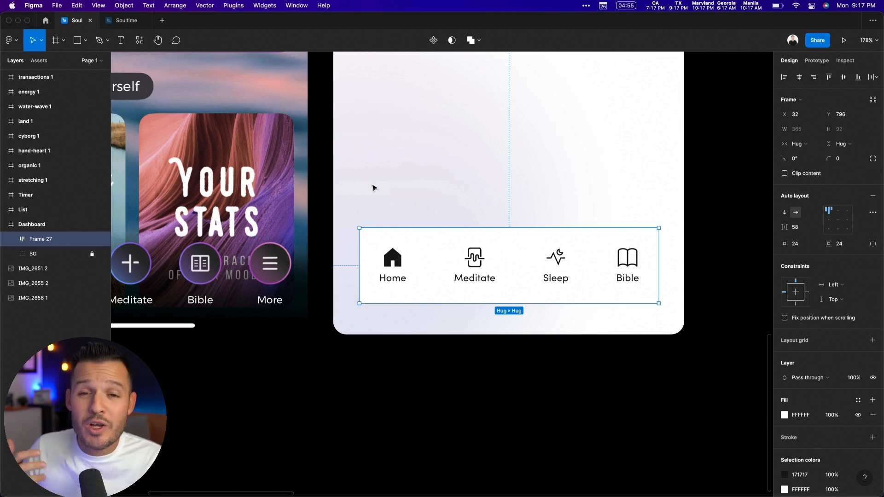
Set the nav bar's corner radius to 16, trying 8 as an alternative in between
click(837, 159)
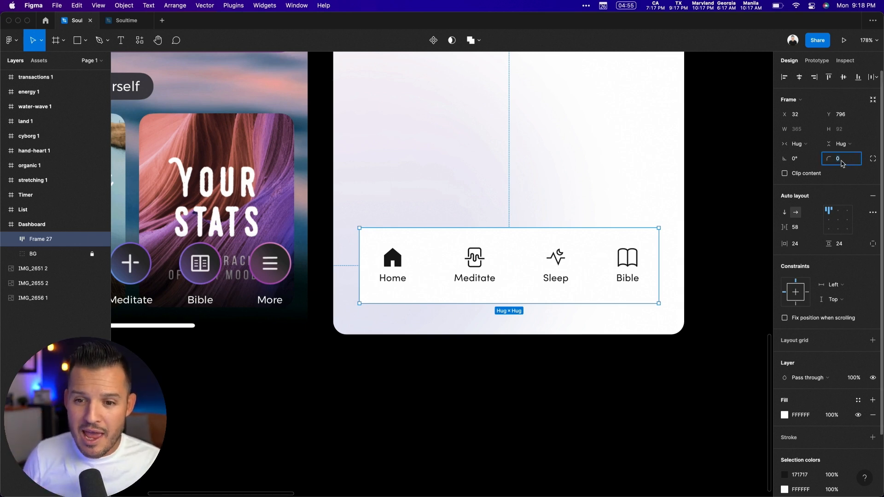
text(16)
key(Return)
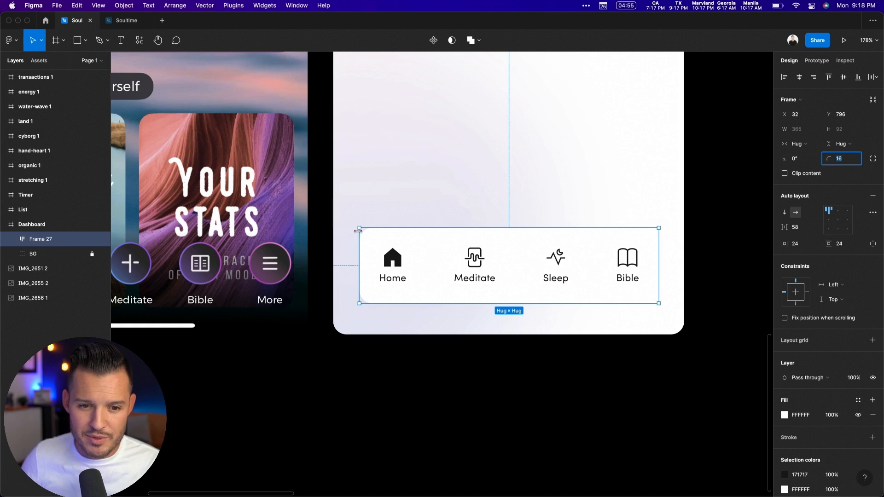
text(8)
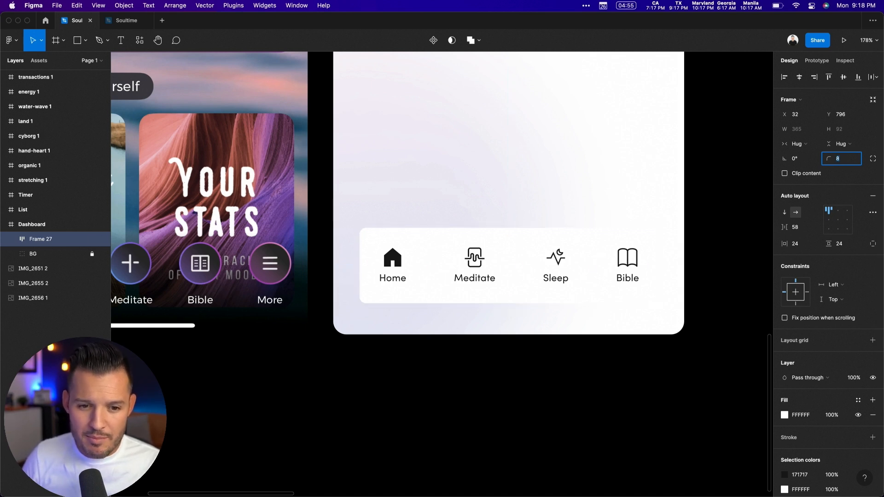
text(16)
key(Return)
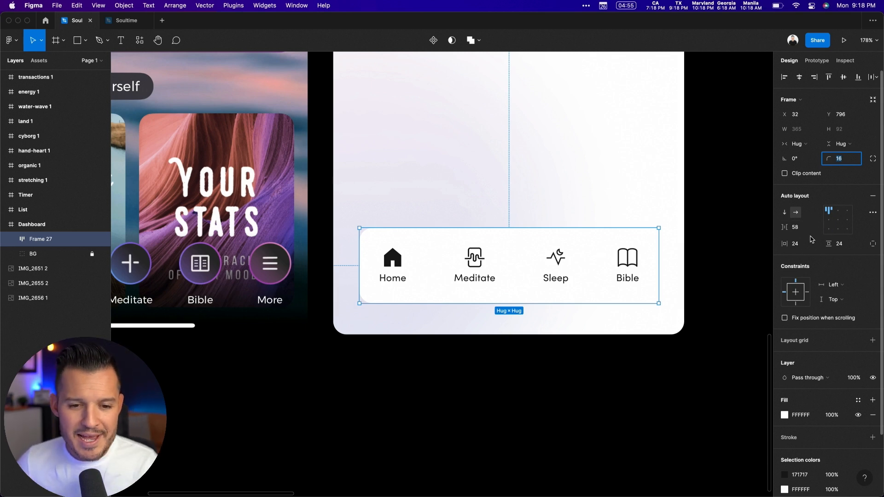
key(BackSpace)
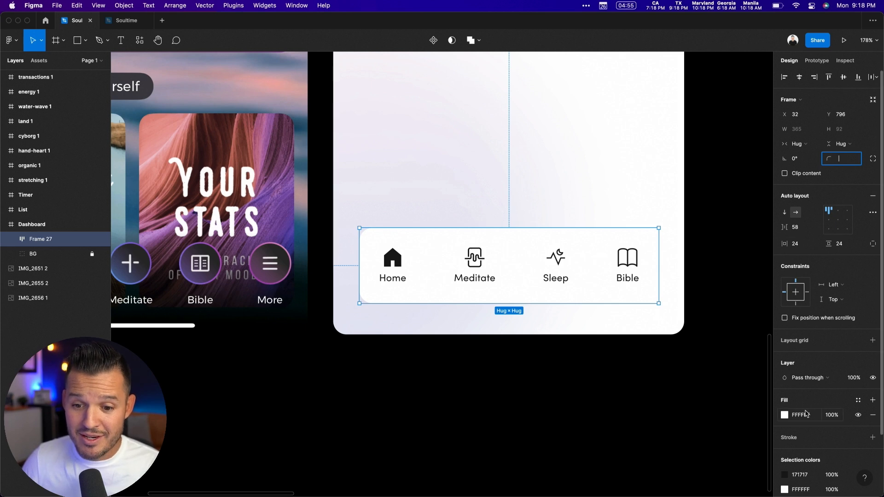
Recolor the nav bar's dark icons and labels to D2D2D2 by sampling the gray swatch on the List frame
scroll(824, 412, down, 3)
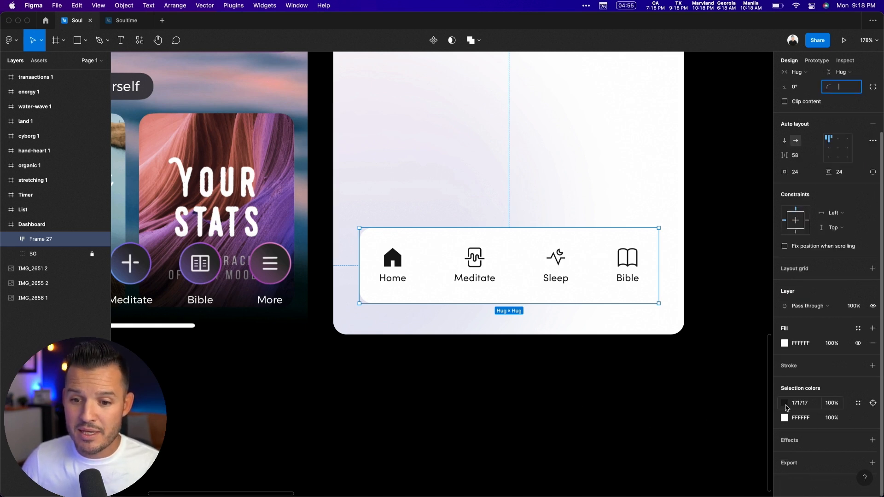
scroll(728, 345, right, 10)
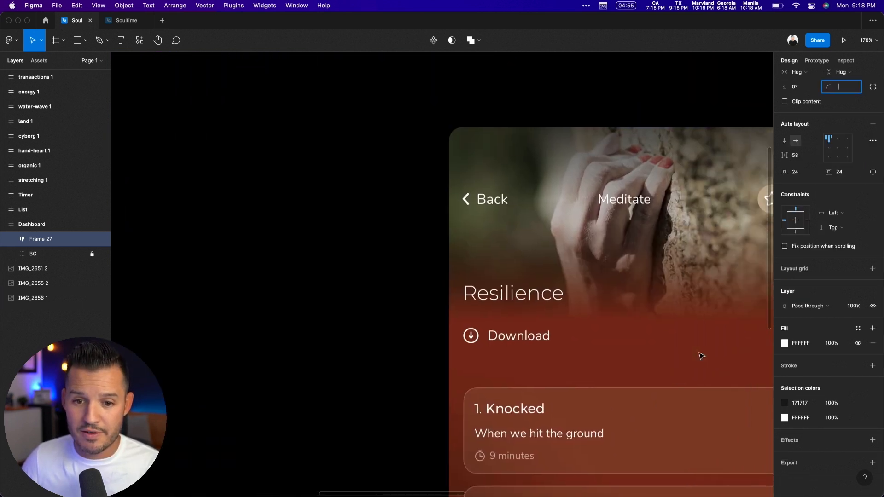
scroll(708, 362, right, 5)
scroll(708, 362, down, 3)
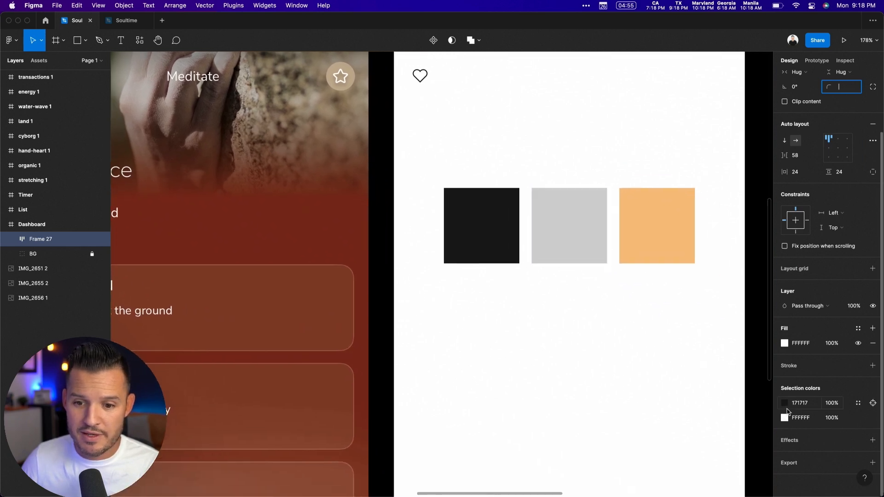
click(785, 403)
click(675, 395)
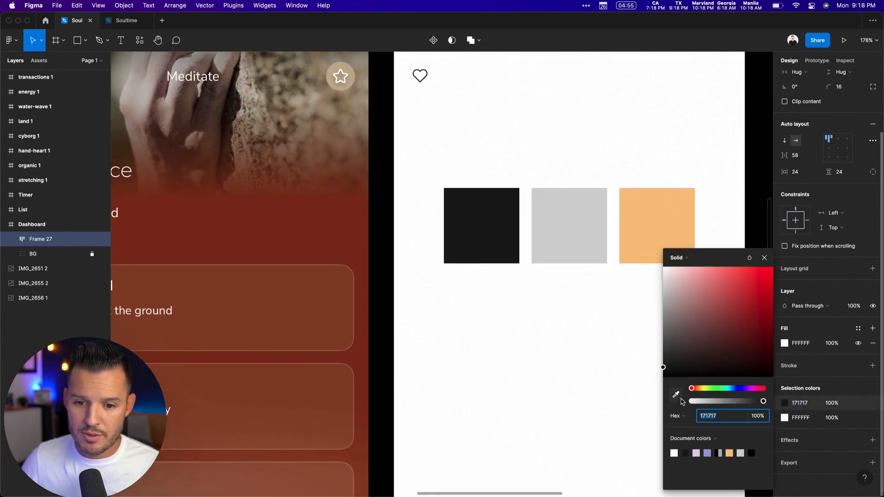
click(501, 244)
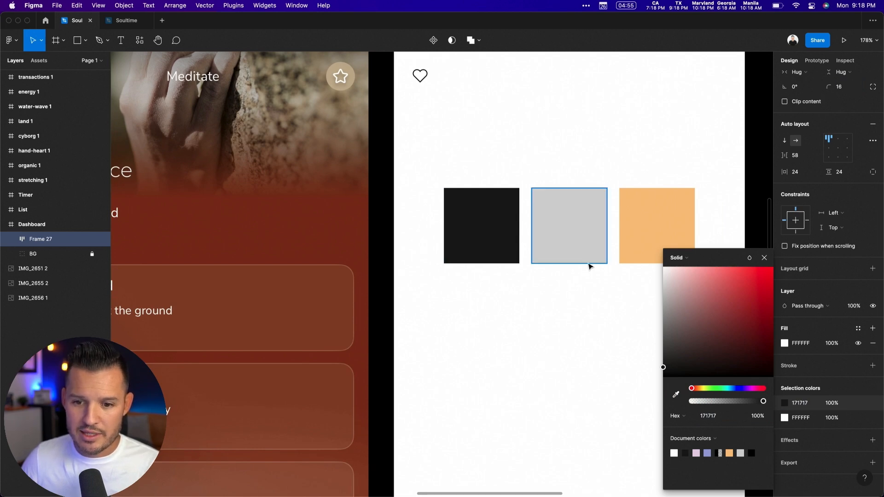
click(675, 395)
click(570, 231)
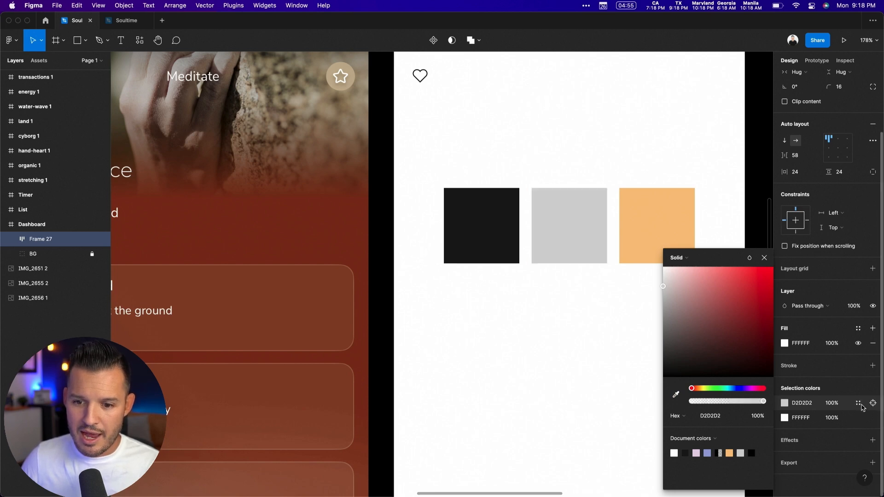
Save the nav items' D2D2D2 gray as a new color style named Tan
click(859, 407)
click(859, 407)
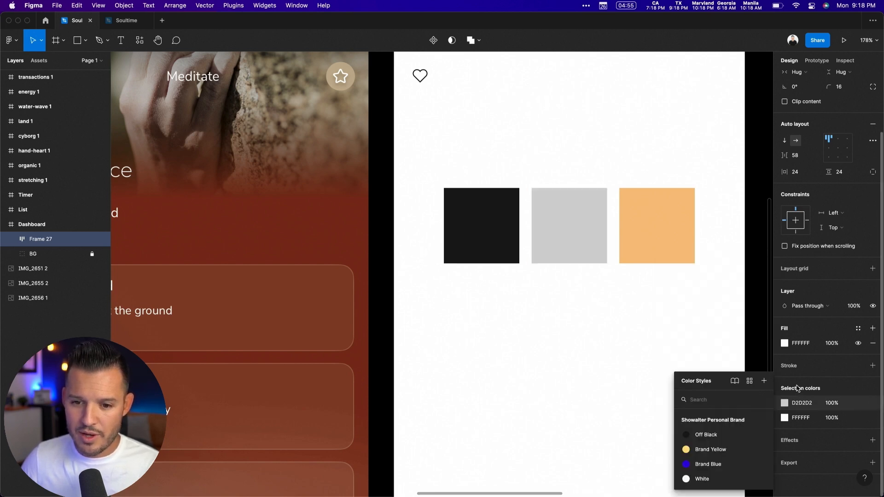
click(764, 383)
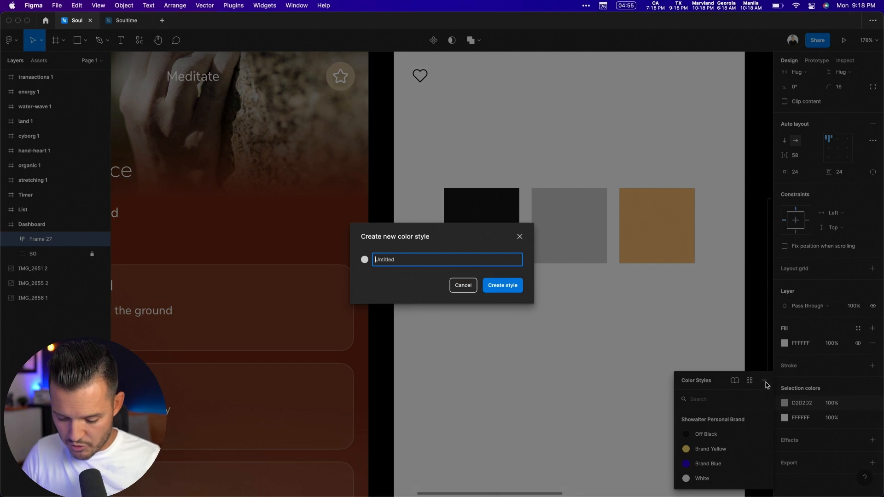
text(Tan)
key(Return)
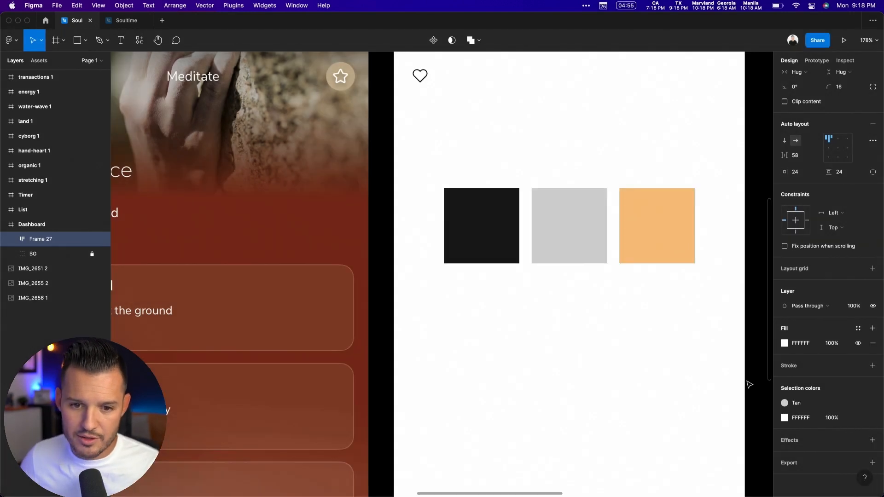
Create a color style named Yellow from the orange swatch's fill on the List frame
click(670, 230)
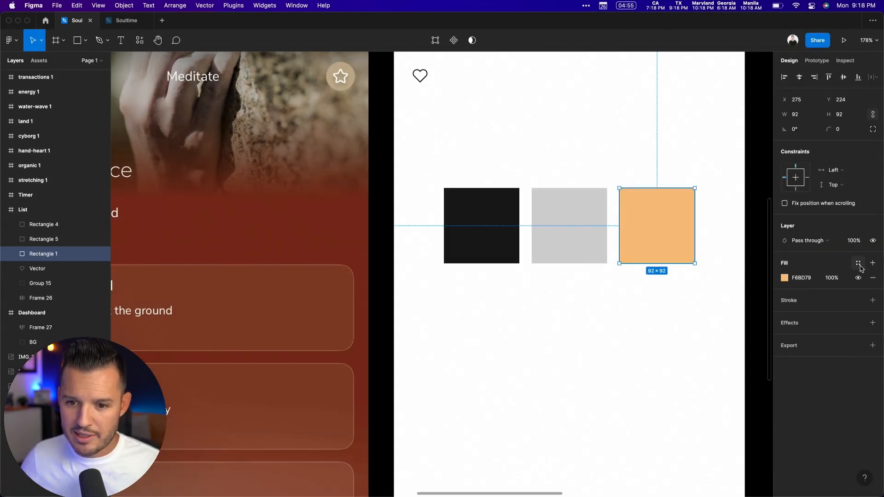
click(858, 263)
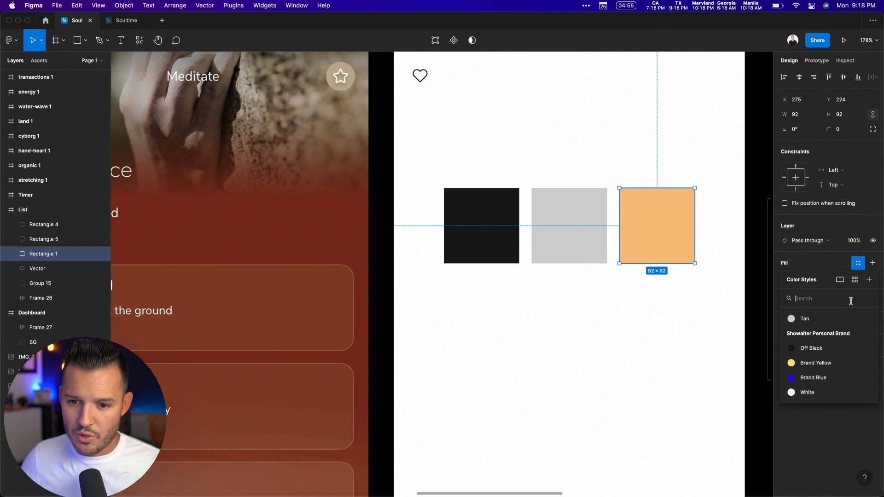
click(873, 263)
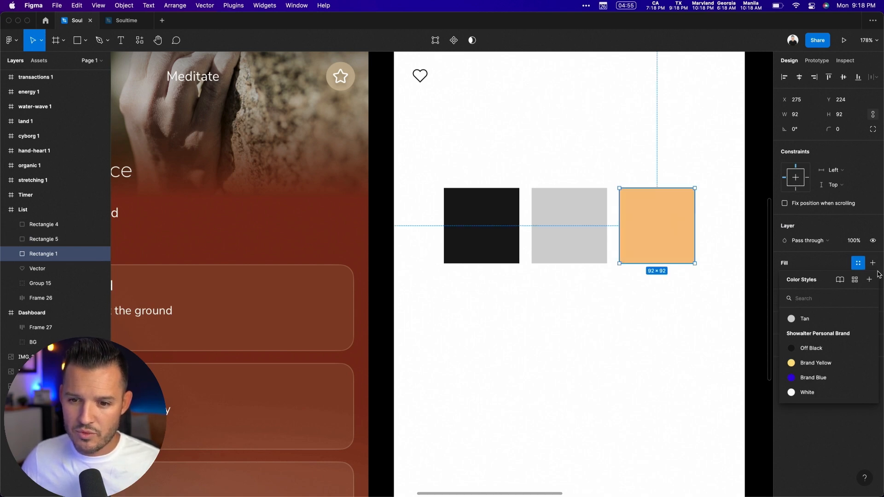
click(869, 279)
text(Yellow)
key(Return)
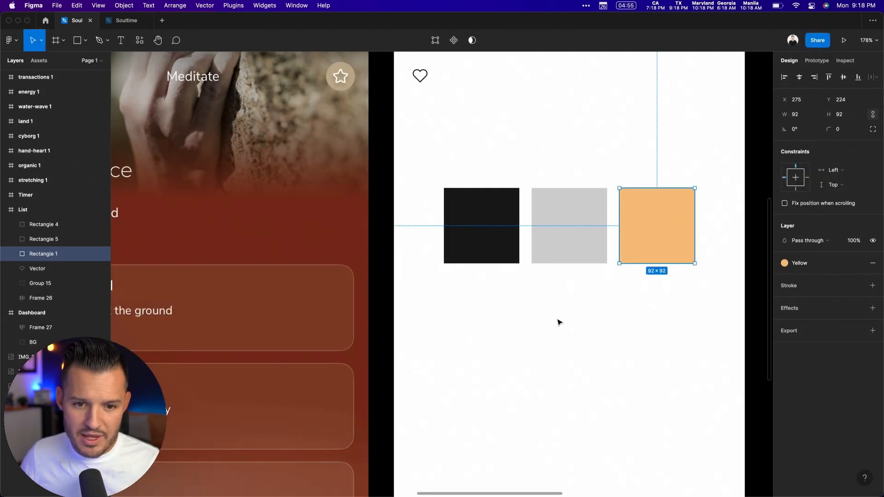
Create a color style named Off Black from the black swatch's fill on the List frame
click(503, 232)
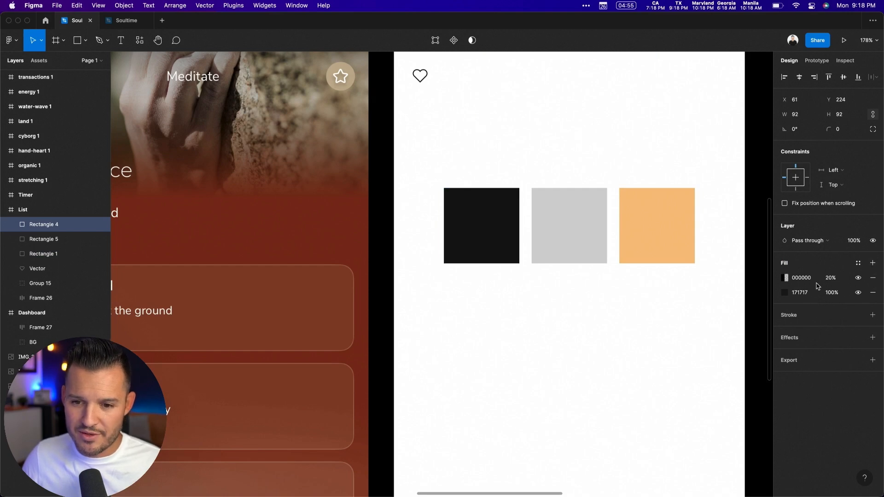
click(858, 263)
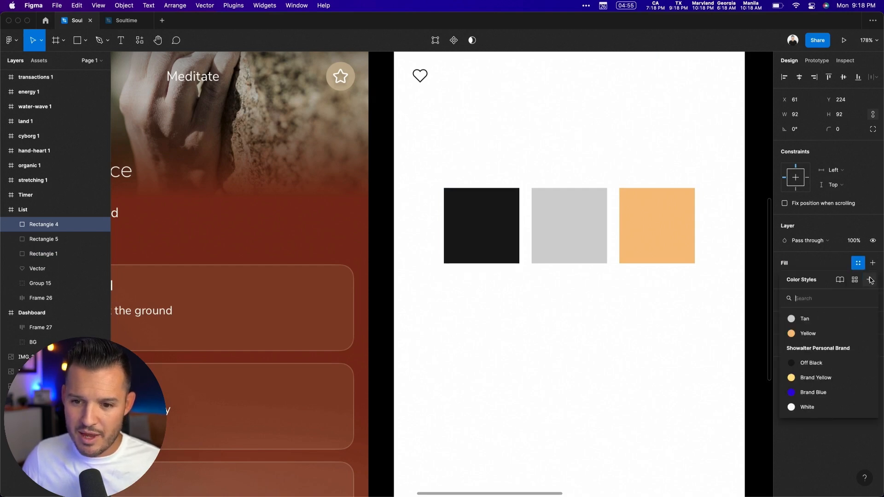
click(869, 280)
text(B)
key(BackSpace)
text(Off Bla)
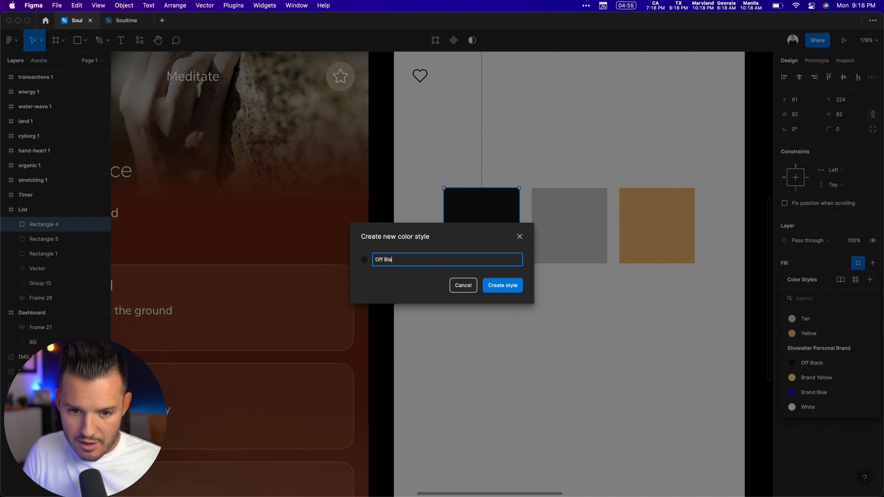
text(ck)
key(Return)
drag(696, 327, 471, 214)
Apply the Off Black color style to the Home nav item in the Dashboard's nav bar
key(super+minus)
key(super+minus)
key(space)
drag(218, 308, 336, 310)
key(z)
key(space)
drag(666, 370, 670, 321)
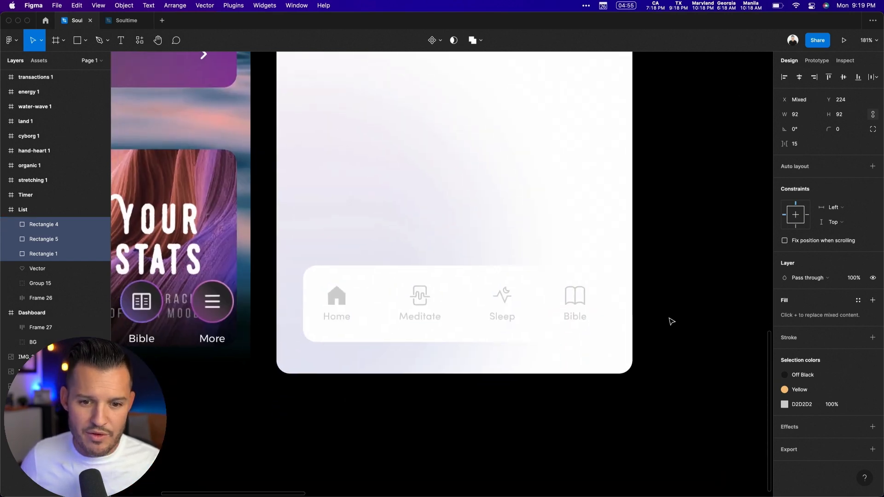
key(space)
drag(380, 318, 372, 300)
double_click(338, 287)
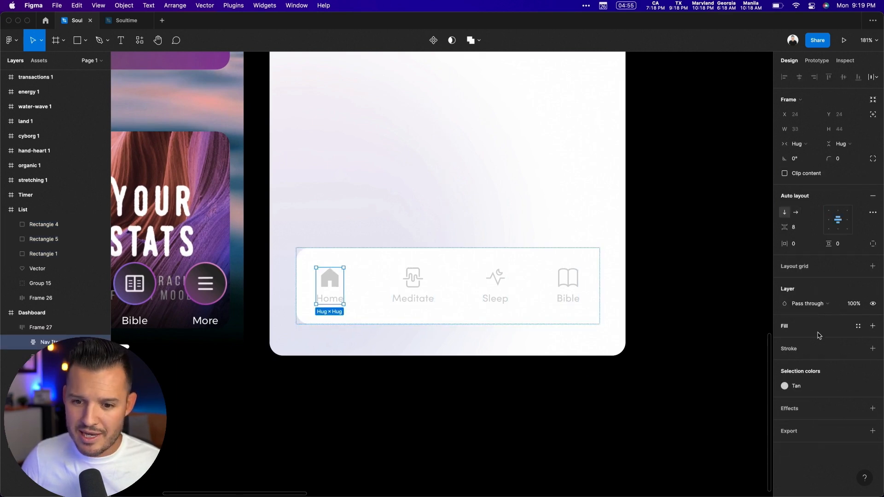
click(804, 385)
click(699, 405)
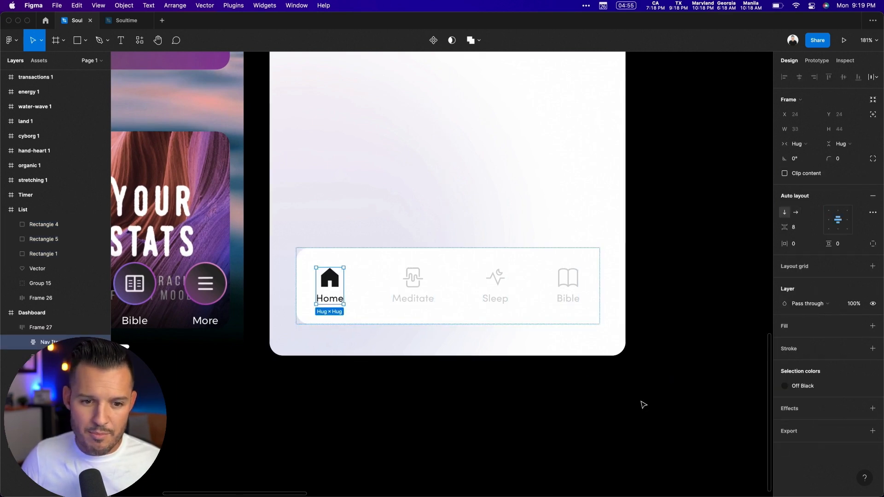
Apply the Yellow color style to the house icon of the Home nav item, leaving its label Off Black
double_click(333, 283)
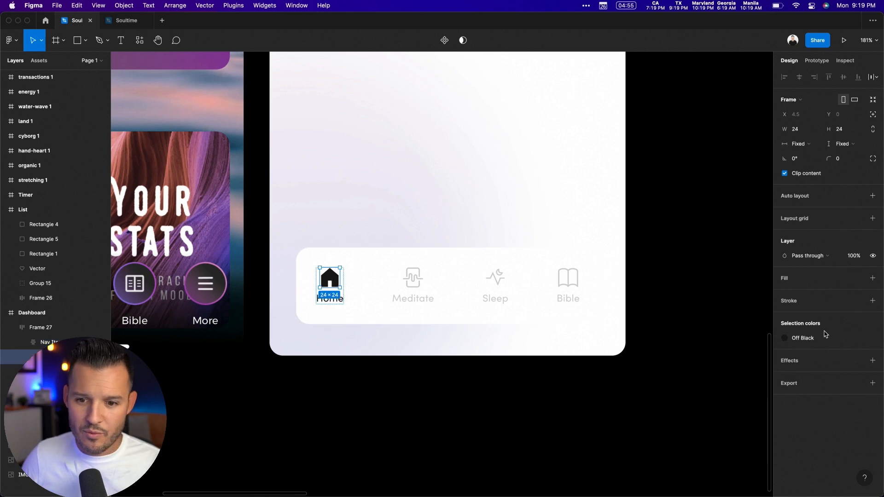
click(805, 337)
click(715, 395)
click(478, 394)
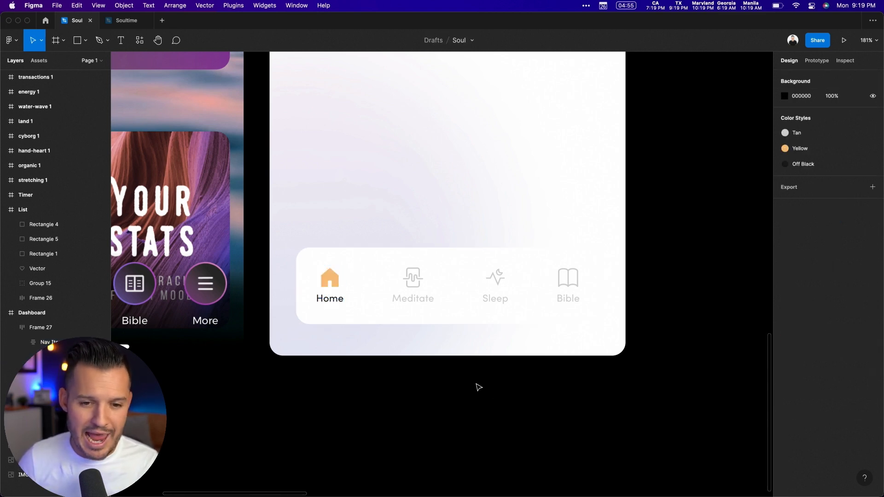
Select the nav bar frame and collapse its nested layers in the layer list
click(479, 299)
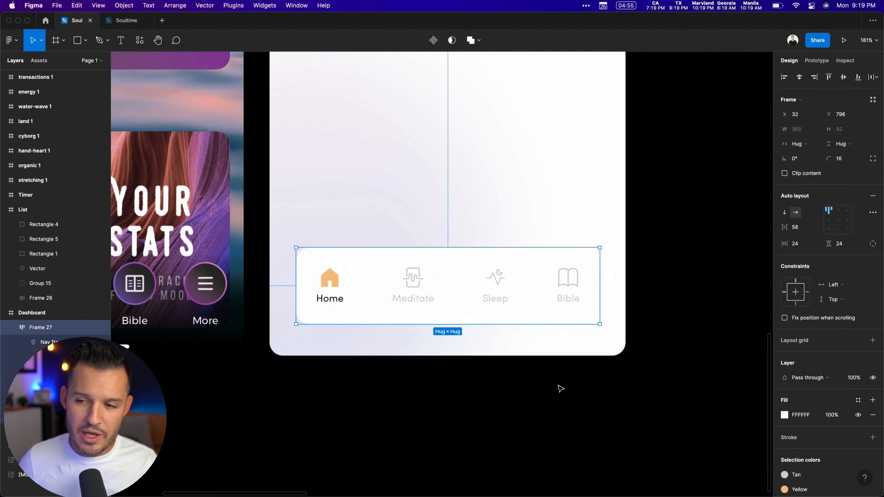
click(558, 387)
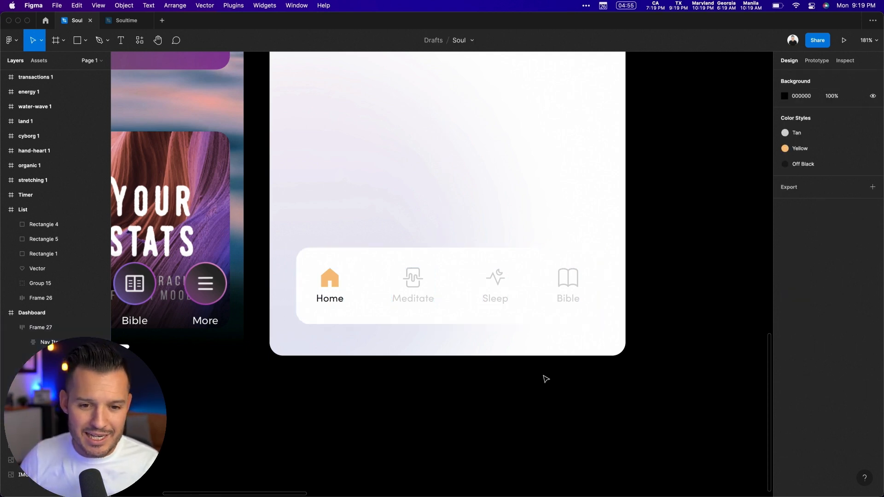
click(521, 308)
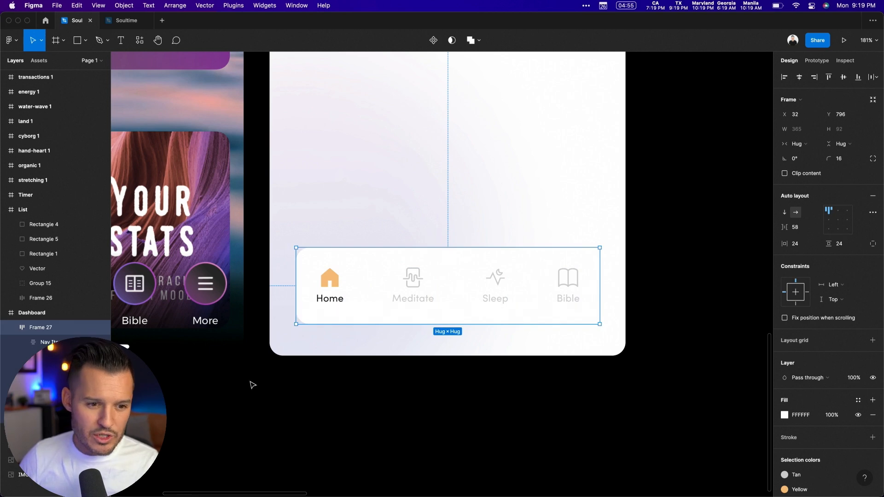
click(12, 327)
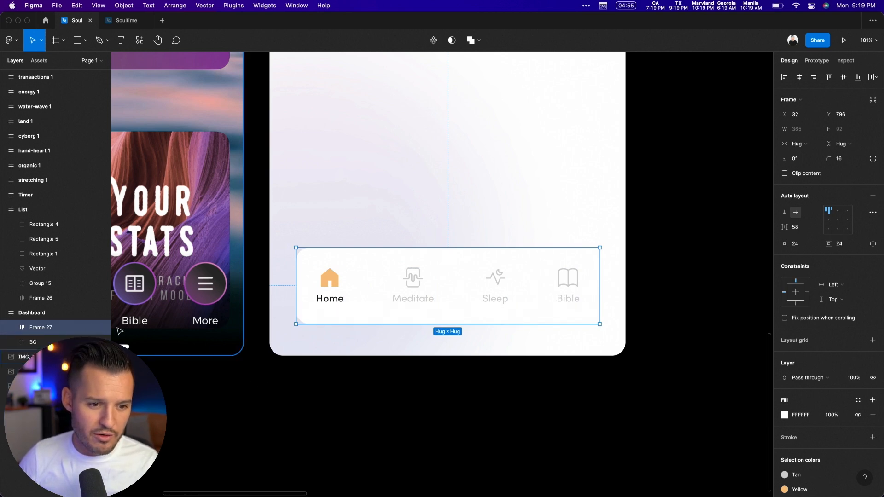
click(102, 328)
click(102, 327)
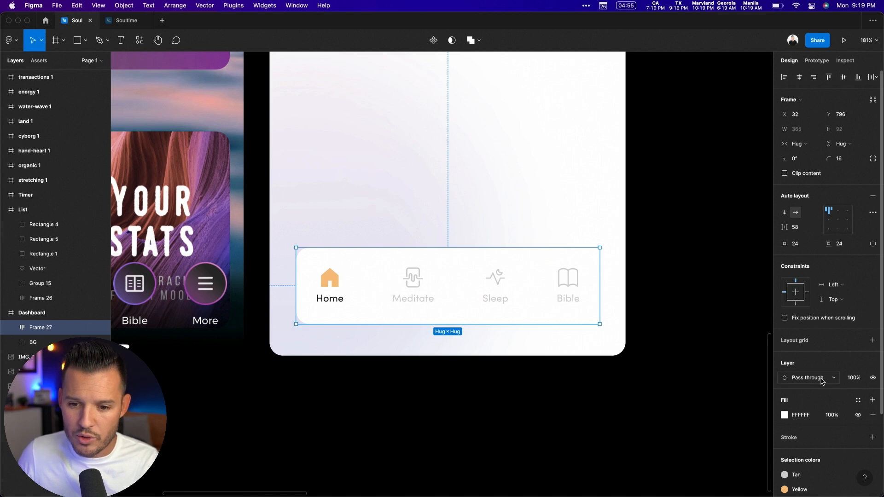
Add a drop shadow to the nav bar with colour 000000 at 4% opacity and a blur of 10
scroll(822, 382, down, 5)
click(815, 441)
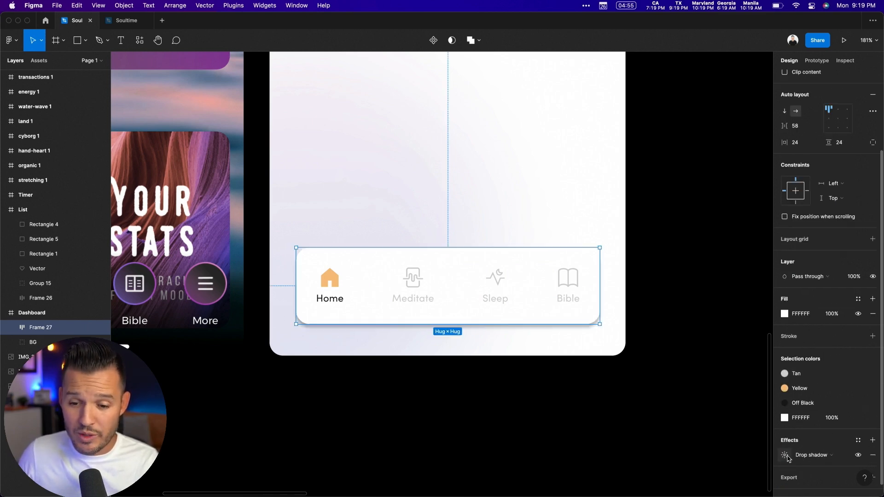
click(784, 455)
click(728, 456)
text(0)
key(Return)
text(4)
key(Return)
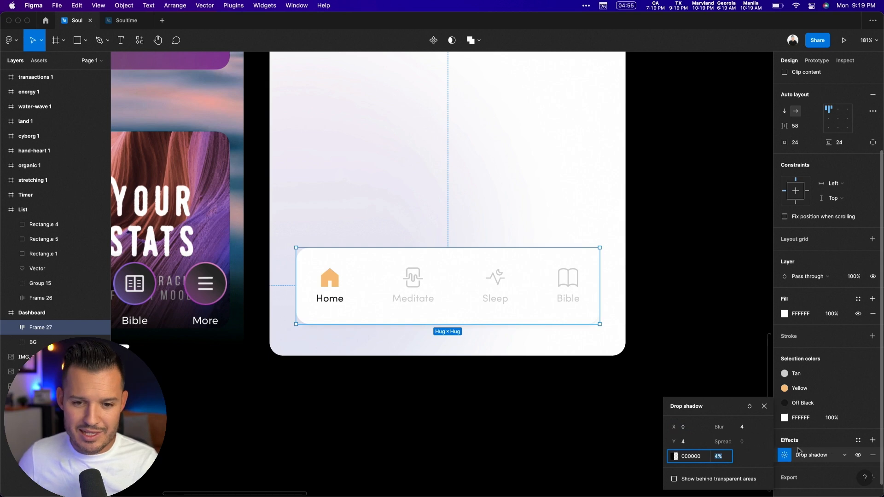
drag(739, 428, 774, 431)
click(631, 284)
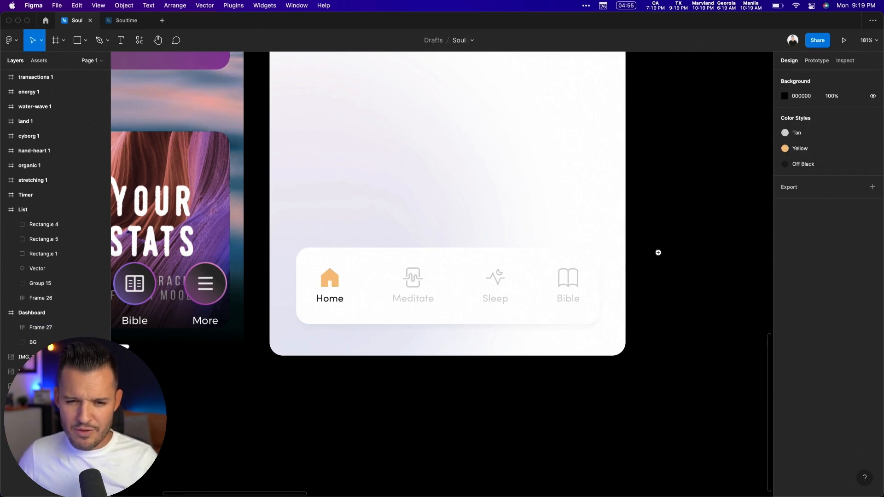
Inspect the nav bar's drop shadow up close and at 100% zoom
scroll(657, 264, up, 5)
scroll(479, 359, up, 4)
scroll(479, 359, left, 4)
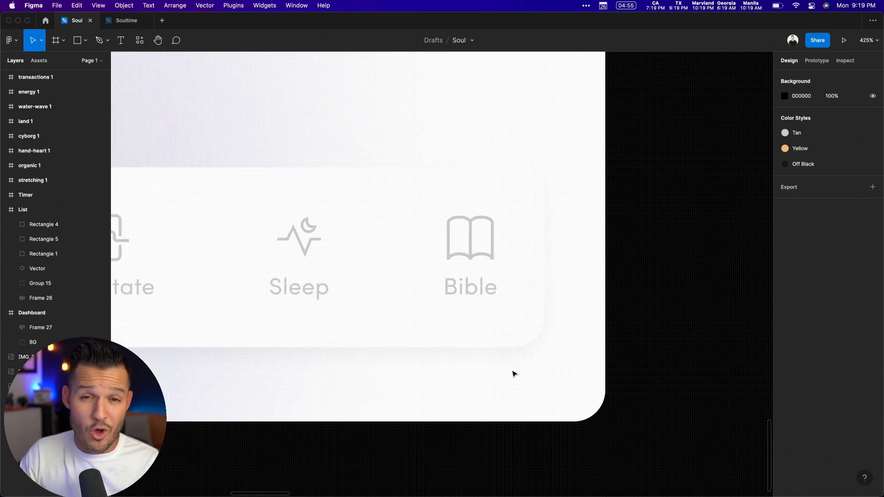
key(shift+0)
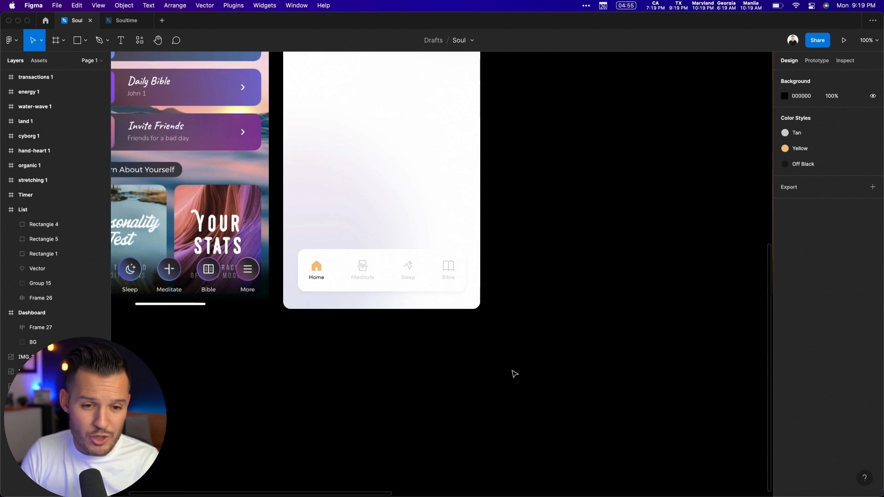
scroll(552, 276, left, 5)
scroll(552, 276, up, 2)
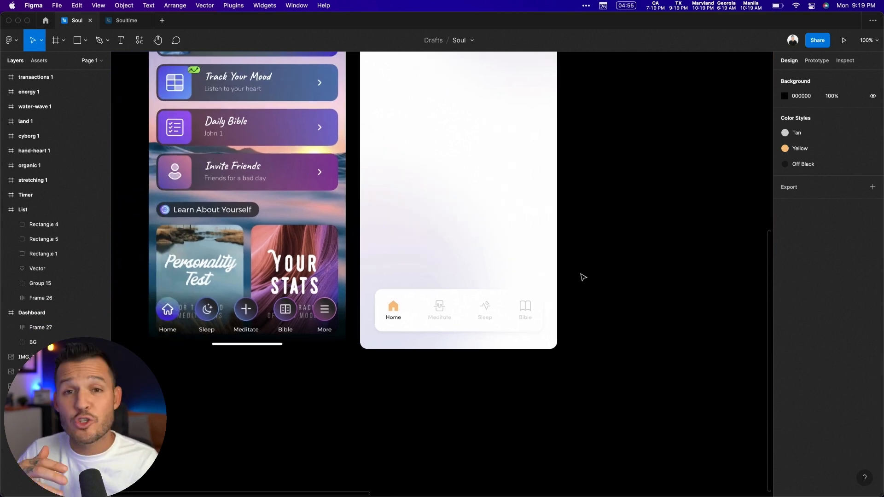
Move the blurred gradient circle behind the nav bar rightward to about X 417, Y 1002
scroll(585, 248, up, 4)
scroll(585, 248, left, 1)
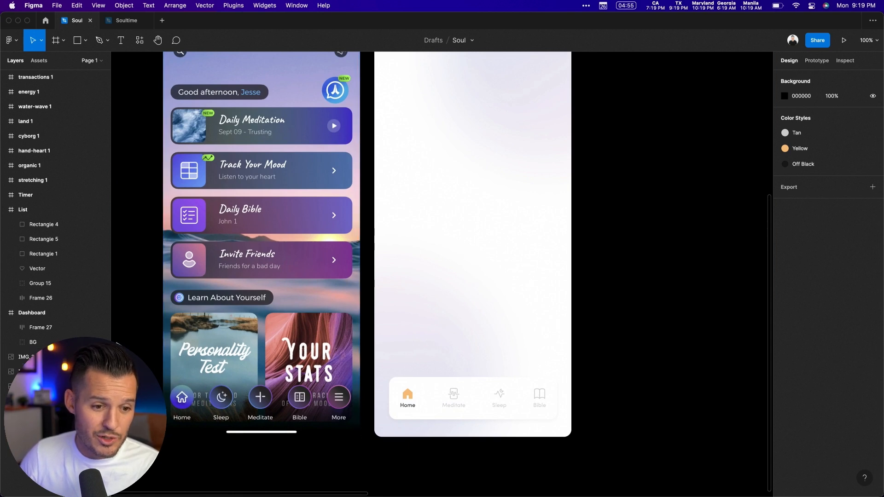
super+click(427, 351)
drag(428, 355, 502, 348)
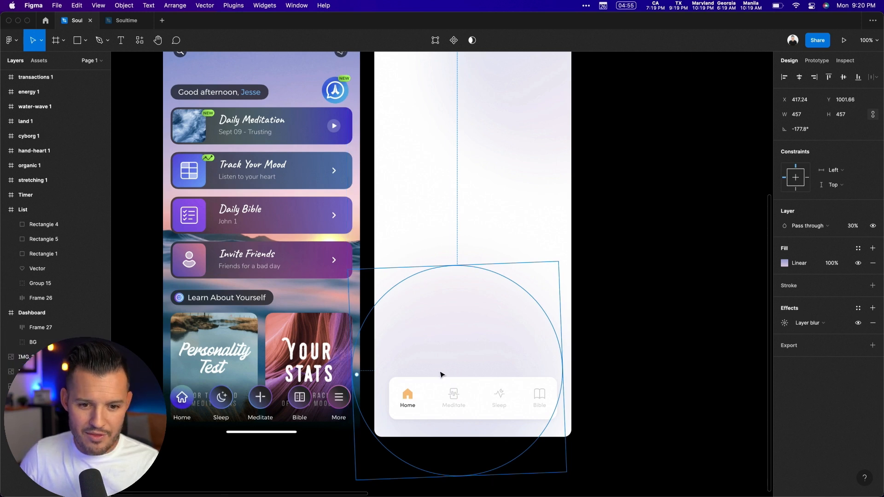
Compare the nav bar against the shifted background by checking its drop shadow's visibility and settings
click(463, 386)
scroll(829, 454, down, 5)
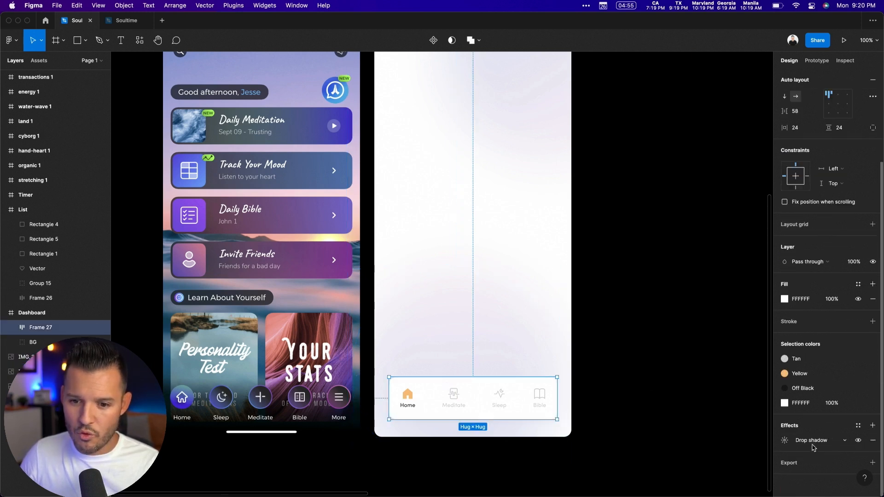
click(858, 441)
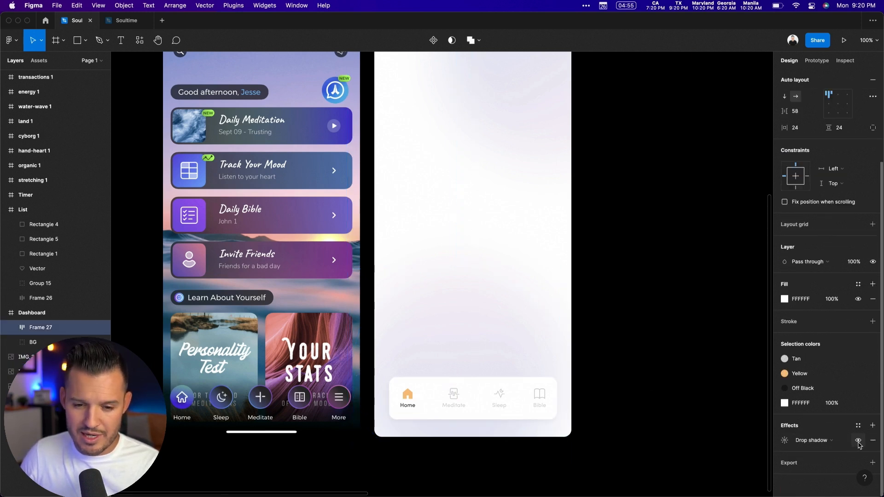
click(785, 440)
click(718, 456)
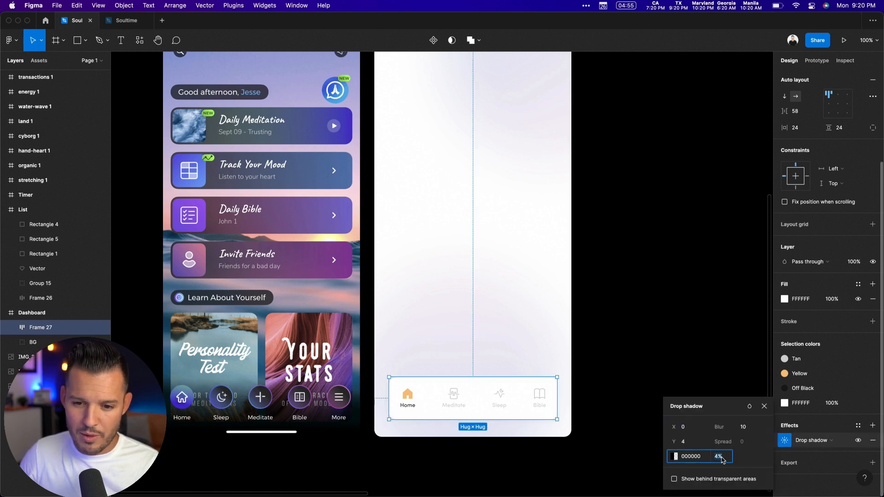
click(680, 330)
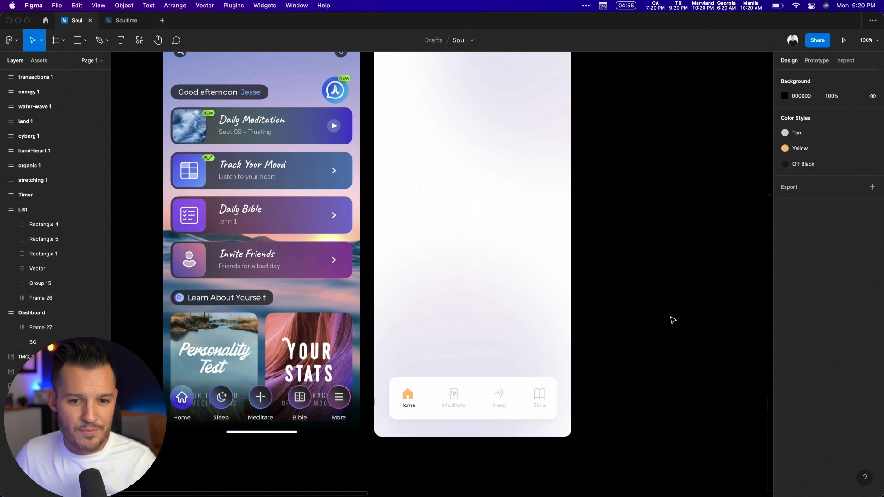
Draw a thin home indicator rectangle about 177 × 5 between the nav bar and the Dashboard's bottom edge
scroll(686, 359, up, 3)
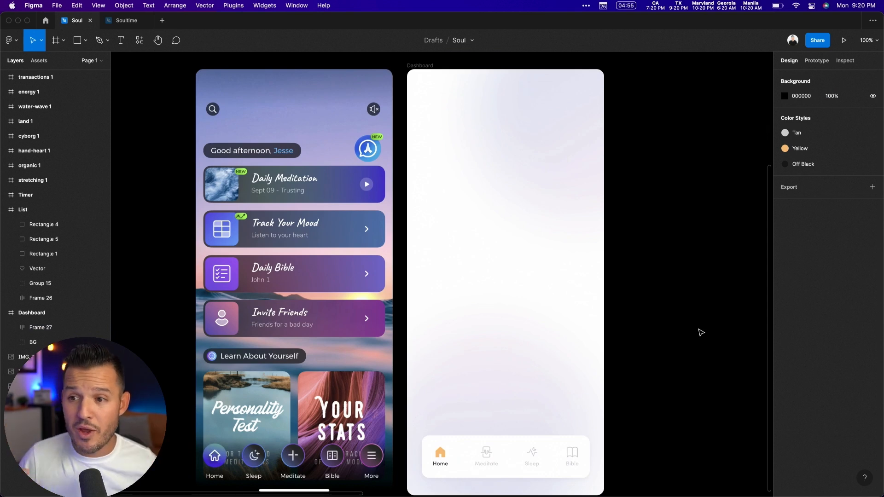
scroll(681, 322, down, 4)
drag(675, 288, 263, 399)
scroll(340, 311, left, 5)
scroll(408, 297, right, 2)
key(r)
drag(485, 291, 617, 295)
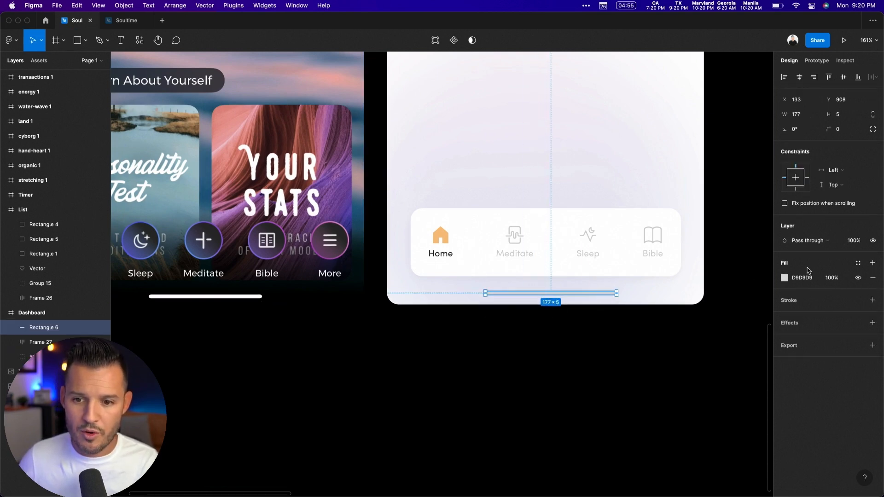
Apply the Tan color style to the home indicator bar and round its corners to 89
click(857, 263)
click(793, 317)
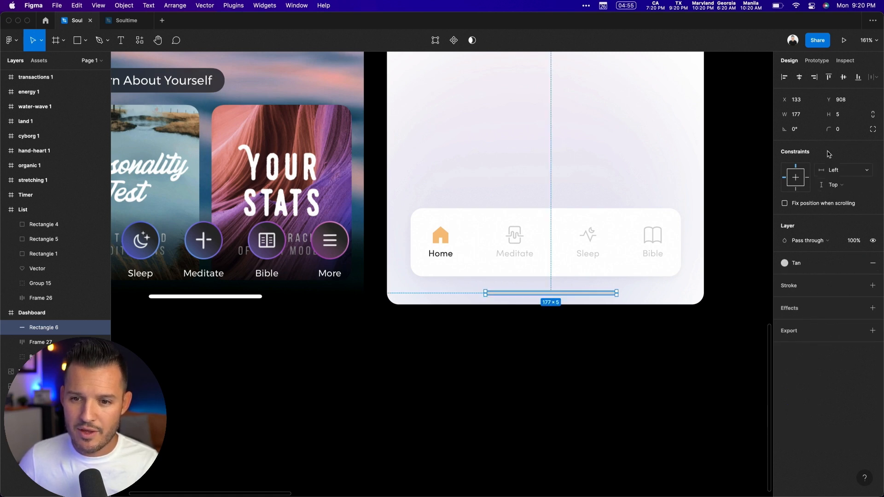
drag(828, 129, 798, 139)
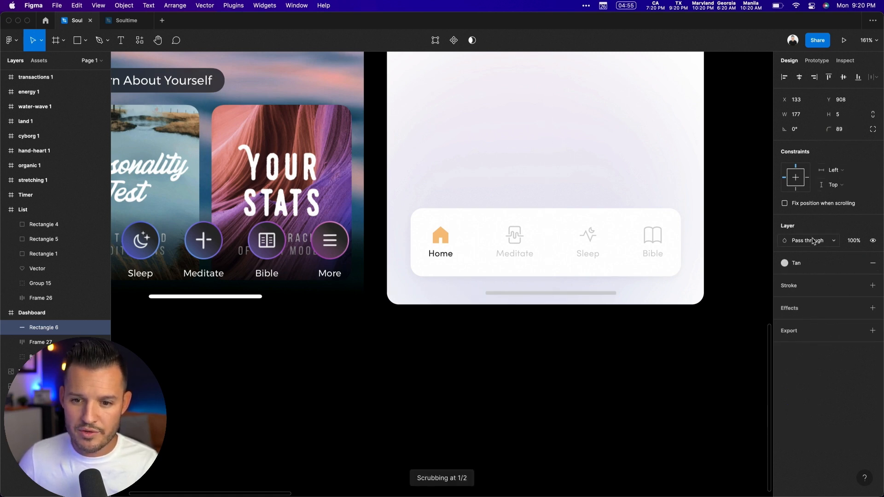
Switch the home indicator bar to Off Black, detach the style and set the fill opacity to 20%
click(858, 263)
click(806, 348)
click(858, 263)
click(831, 278)
text(90)
key(Return)
text(10)
key(Return)
text(20)
key(Return)
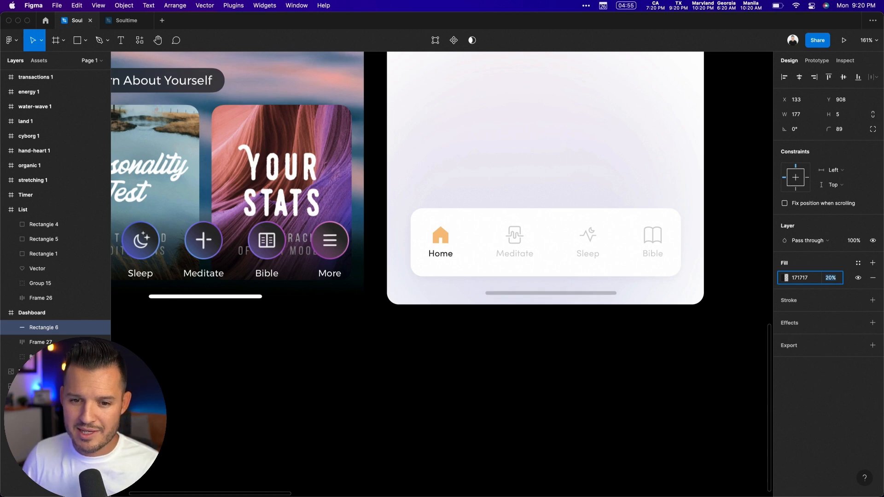
Centre the home indicator bar horizontally in the Dashboard and reduce its height to 4
click(799, 79)
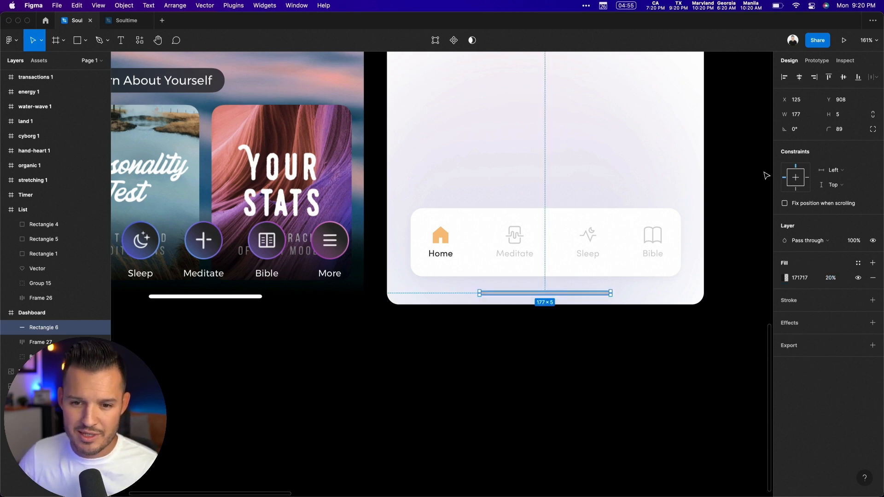
click(734, 189)
click(589, 296)
ctrl+scroll(586, 310, up, 5)
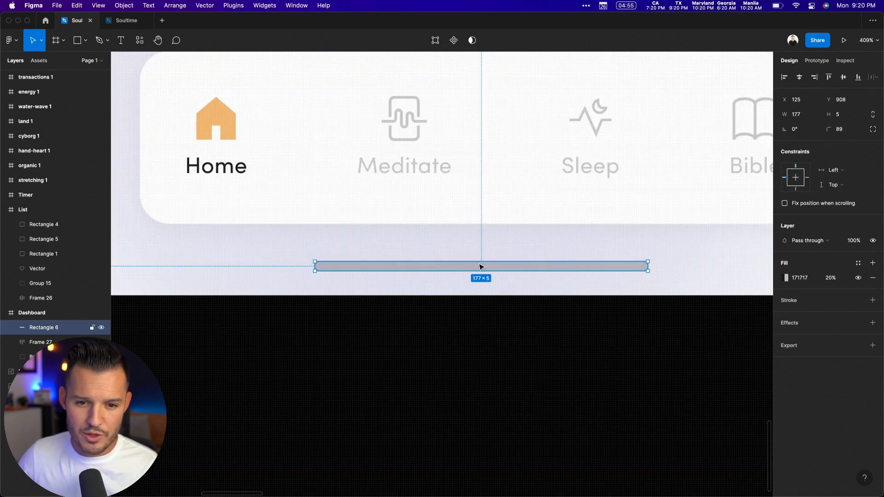
drag(486, 260, 486, 263)
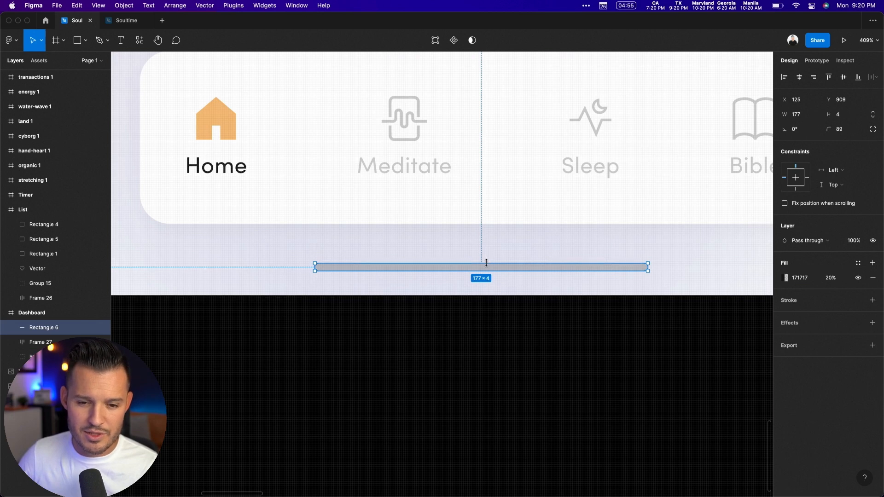
key(shift+0)
click(666, 195)
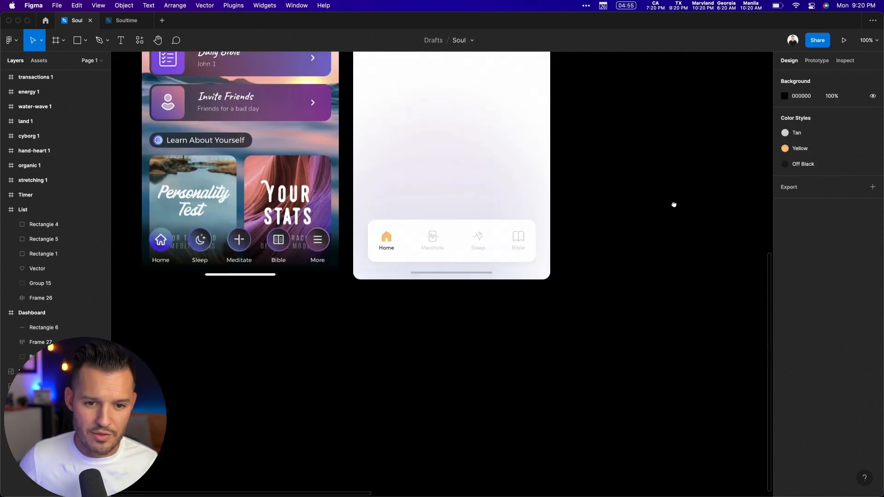
Draw a grey circle about 42 × 42 near the Dashboard's upper-right corner
scroll(548, 325, up, 2)
scroll(547, 325, left, 1)
scroll(544, 330, up, 5)
scroll(543, 330, left, 1)
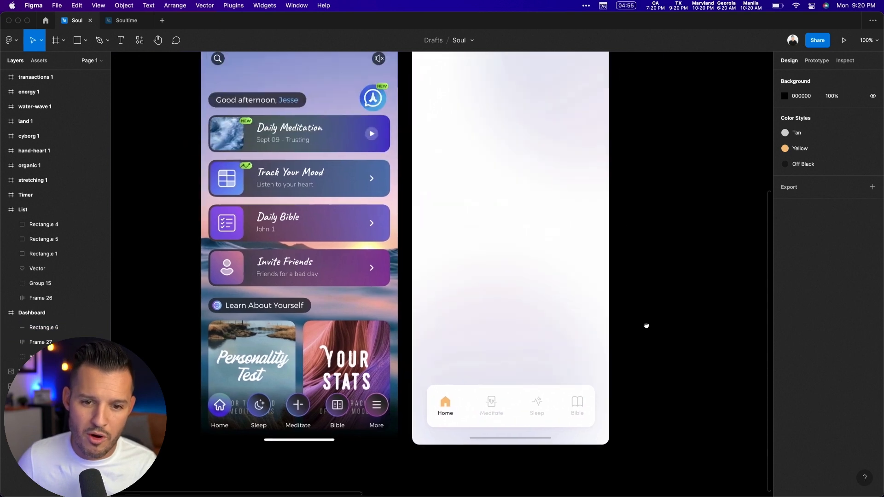
scroll(656, 323, left, 1)
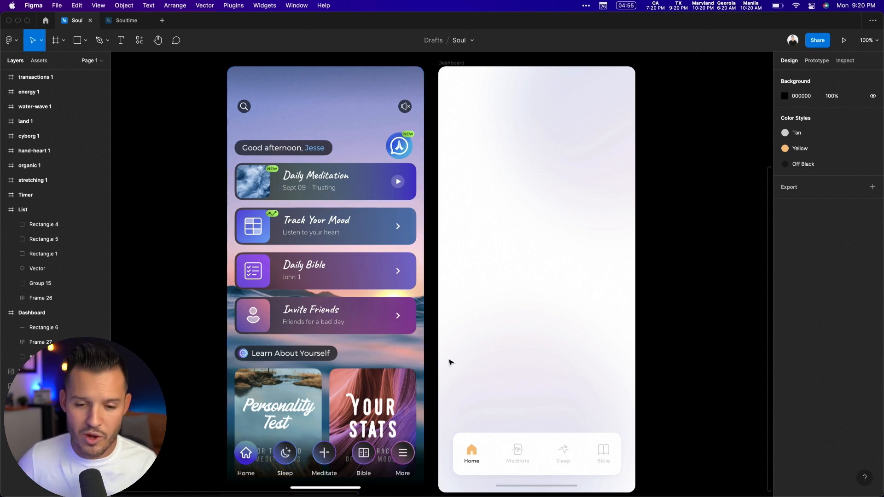
key(o)
mouse_move(575, 84)
mouse_down()
mouse_move(594, 104)
mouse_move(612, 99)
mouse_up()
Even out the nav bar's side margins by moving it to X 30 and widening it to 368
click(602, 468)
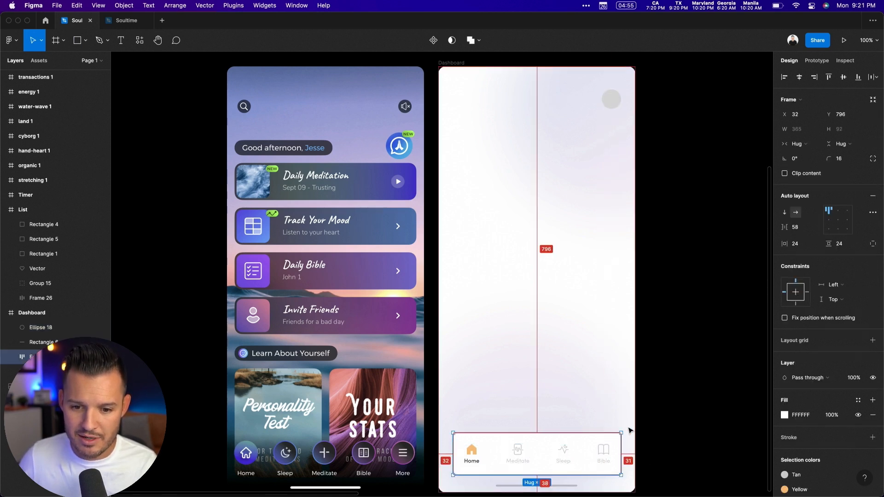
key(alt)
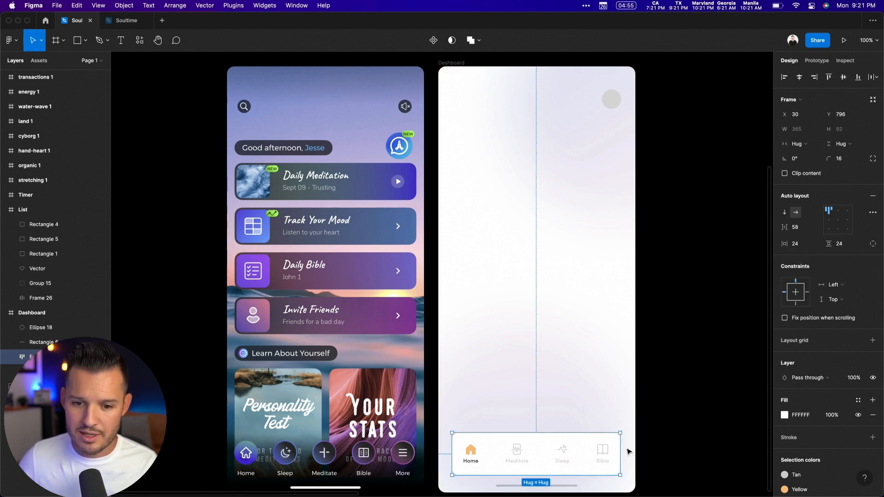
key(super+Right)
key(alt)
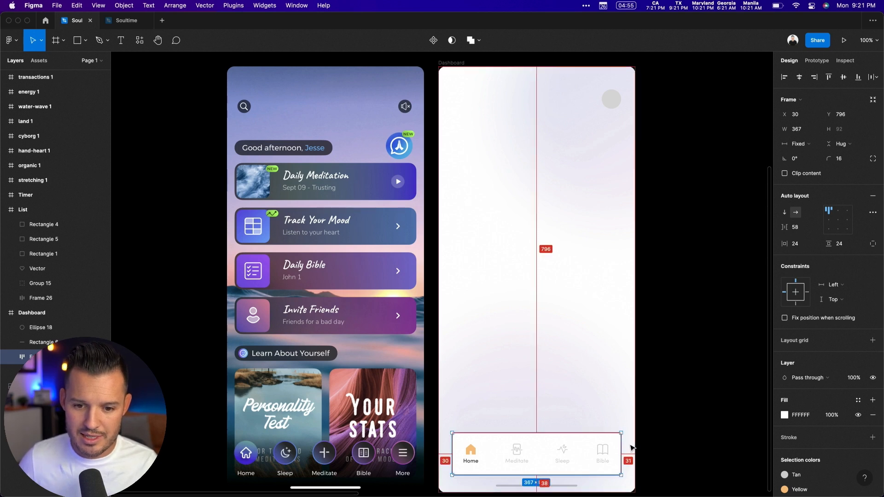
key(super+Right)
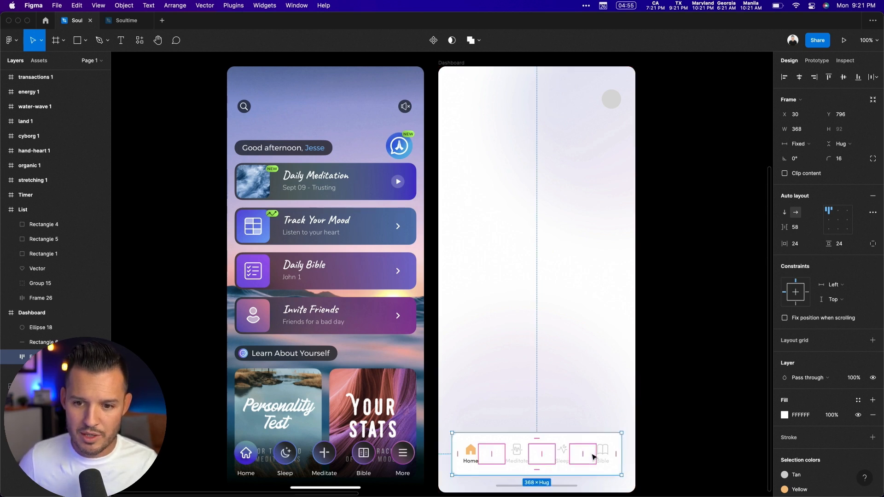
Centre the nav bar's items vertically and set its auto layout spacing mode to Space between
click(829, 221)
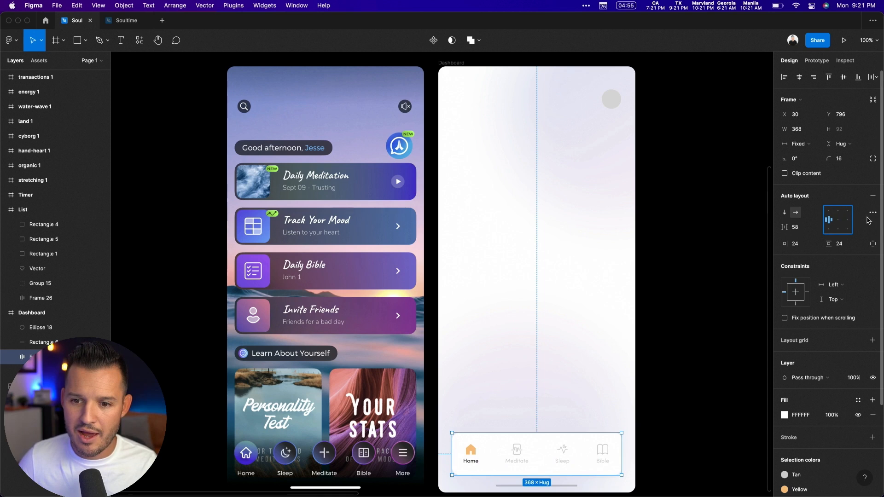
click(873, 213)
click(751, 291)
click(742, 300)
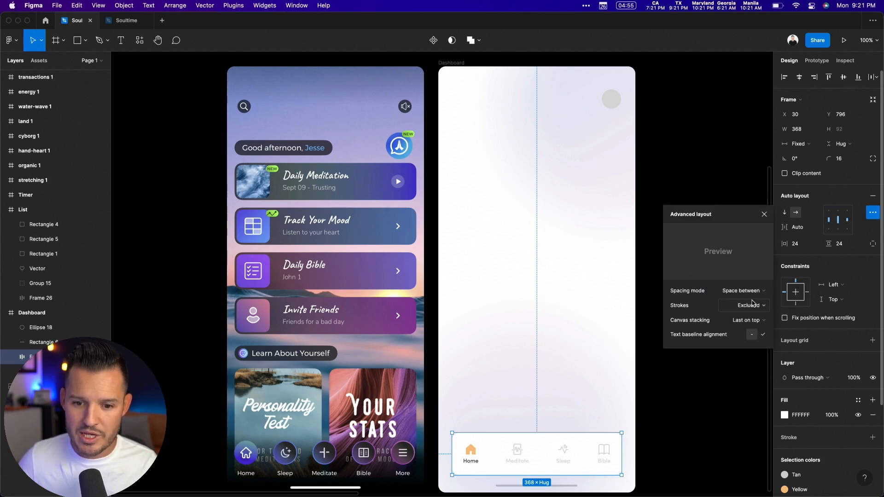
click(669, 457)
Test the nav bar's Space between spacing by narrowing the frame, and undo the resize
key(z)
drag(684, 401, 394, 475)
key(space)
drag(479, 467, 474, 379)
click(504, 191)
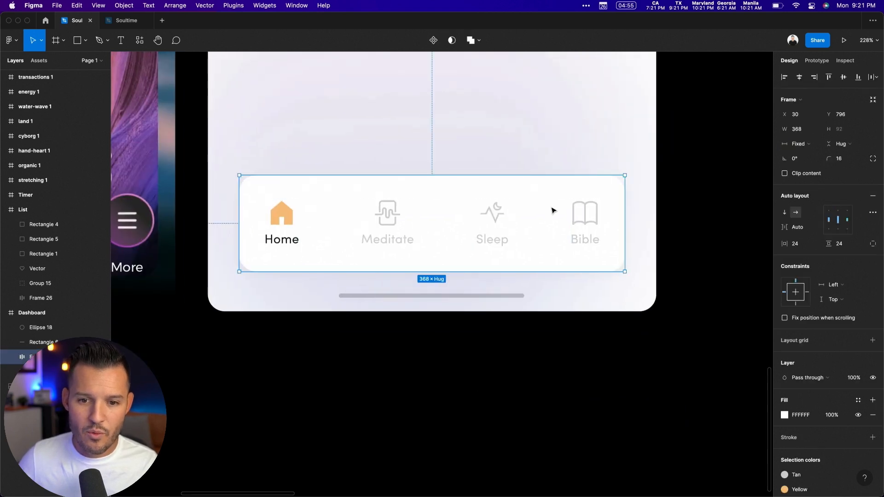
drag(626, 221, 557, 228)
key(super+z)
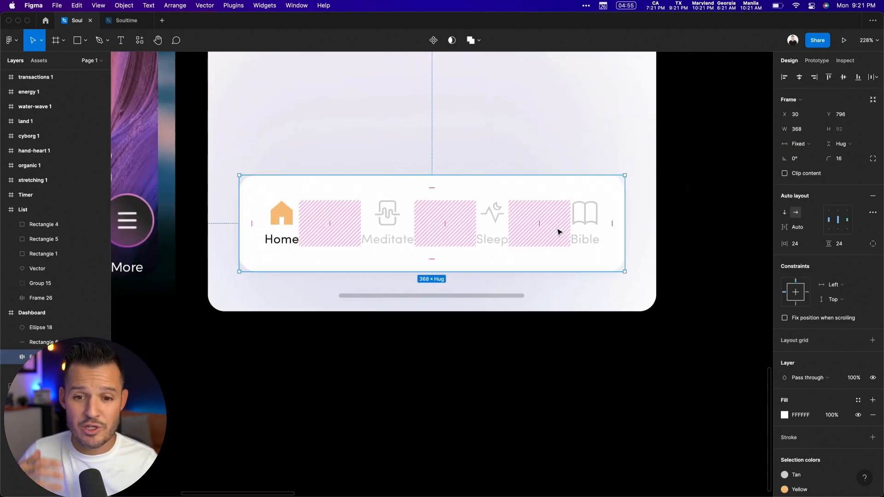
key(alt)
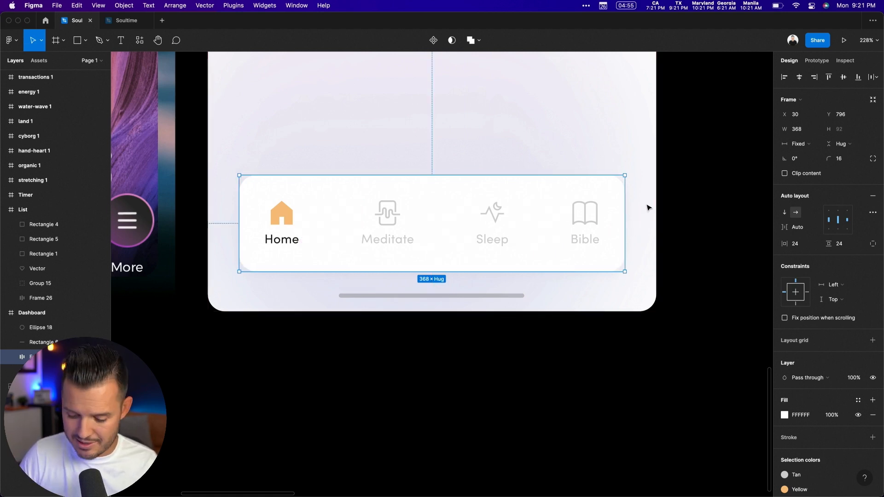
Adjust the grey circle near the Dashboard's upper-right corner to 42 × 42 at X 356, Y 50
key(super+minus)
key(super+minus)
key(space)
drag(550, 169, 550, 191)
key(z)
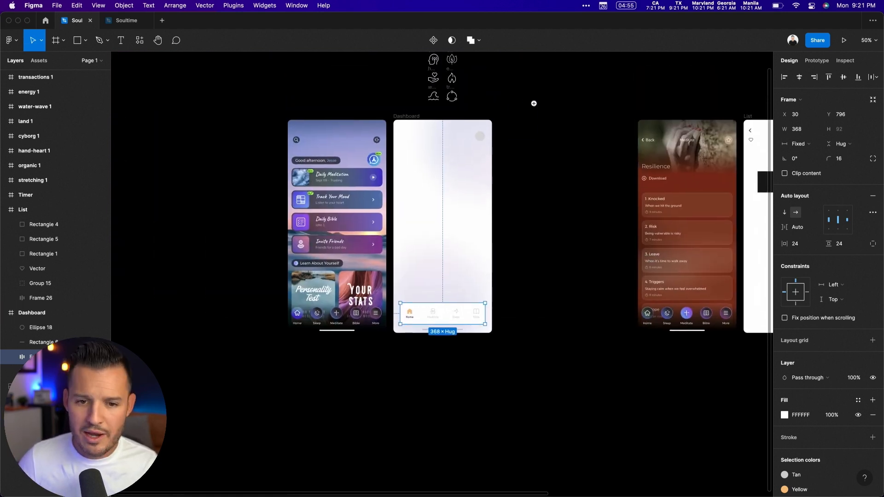
drag(536, 103, 346, 367)
key(space)
drag(578, 133, 581, 158)
key(z)
drag(591, 99, 327, 413)
scroll(546, 194, down, 1)
scroll(542, 219, up, 1)
click(530, 114)
drag(540, 124, 533, 123)
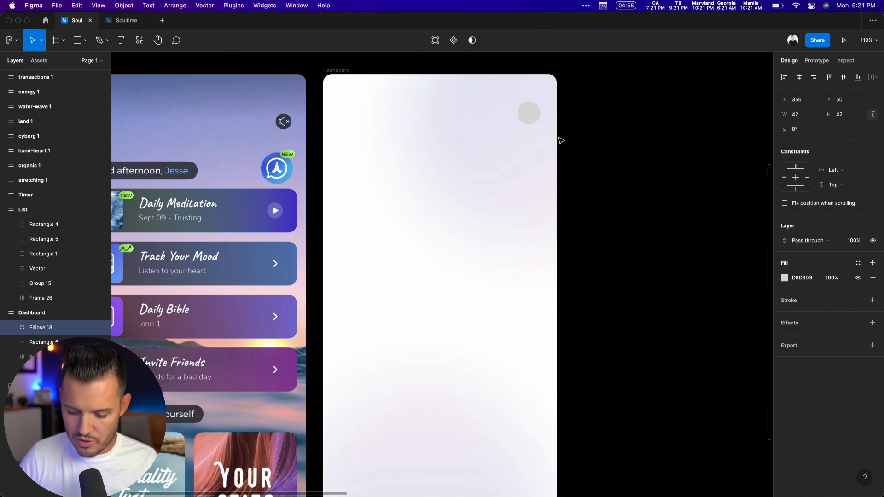
key(Left)
Fill the profile circle with a random photo from the Unsplash plugin's portrait preset, and close the plugin
key(super+slash)
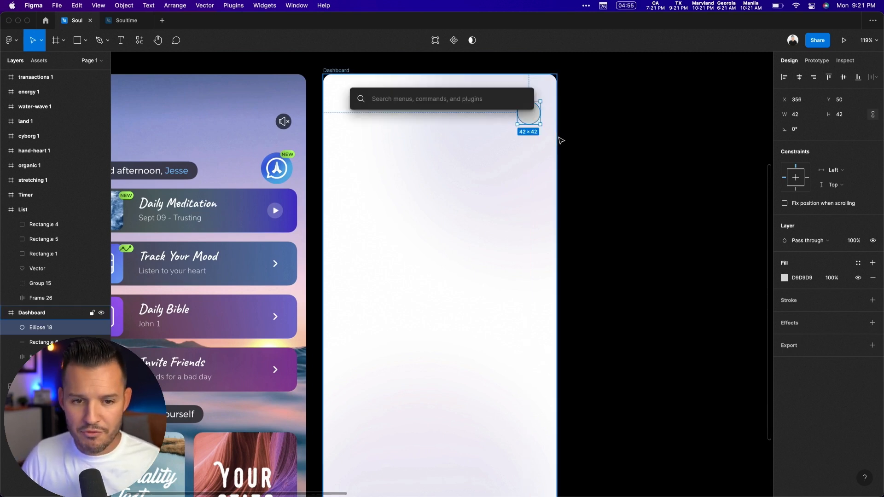
text(un)
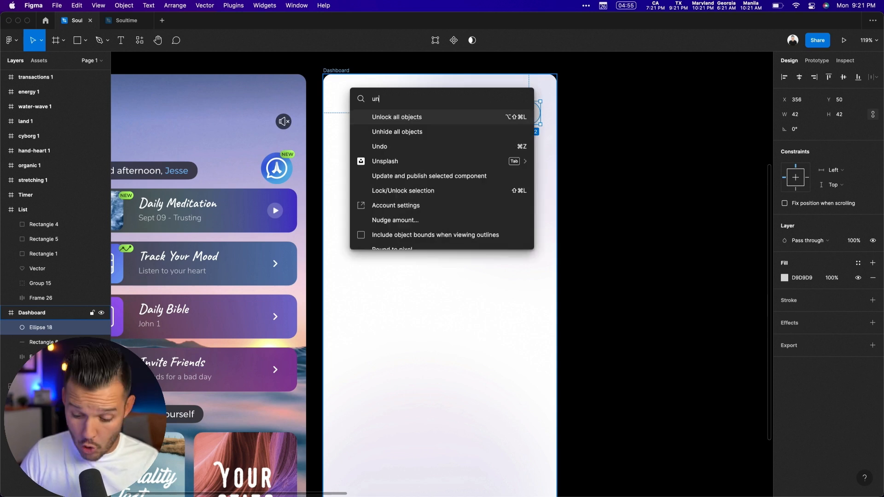
text(splash)
key(Escape)
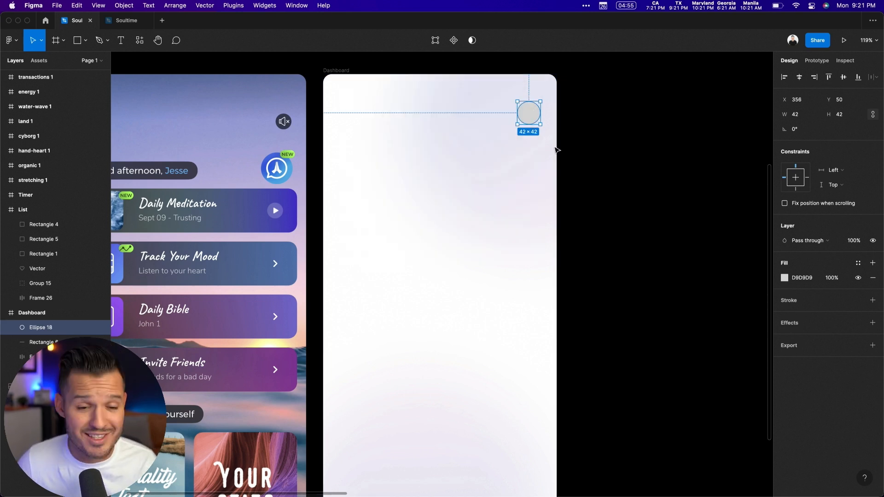
scroll(559, 190, left, 1)
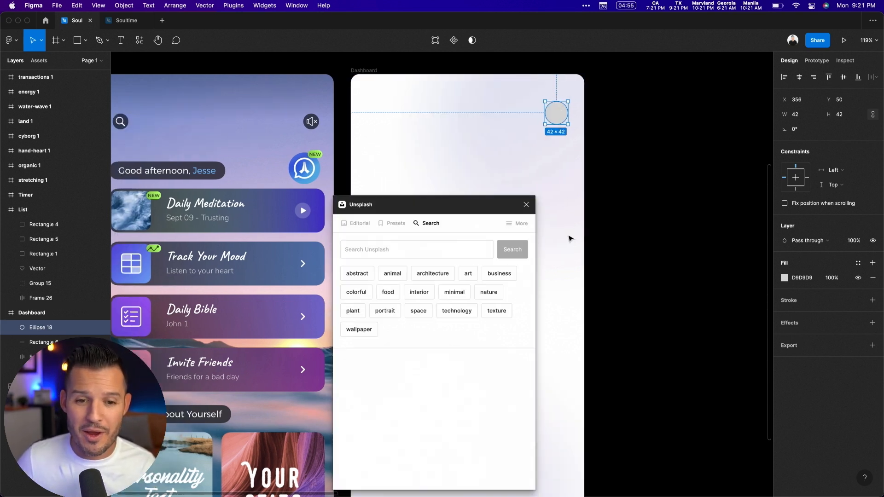
drag(466, 212, 659, 96)
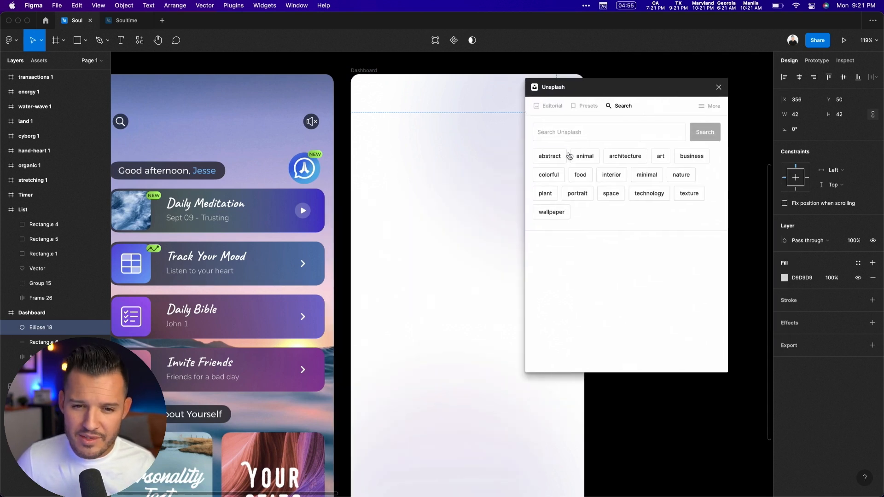
click(586, 106)
click(667, 238)
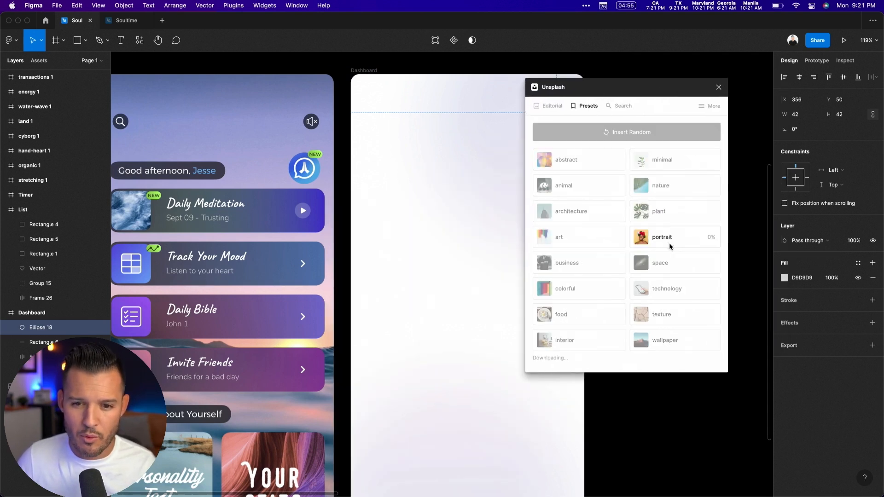
drag(646, 92, 653, 181)
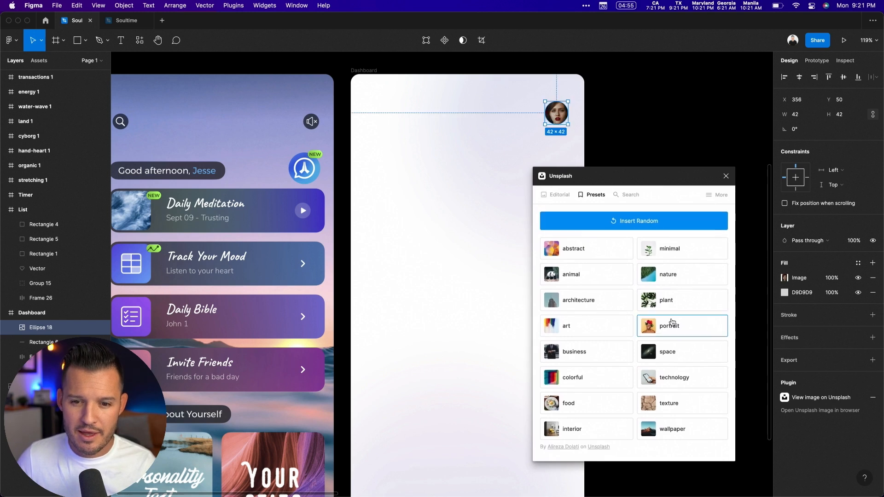
click(726, 177)
click(664, 177)
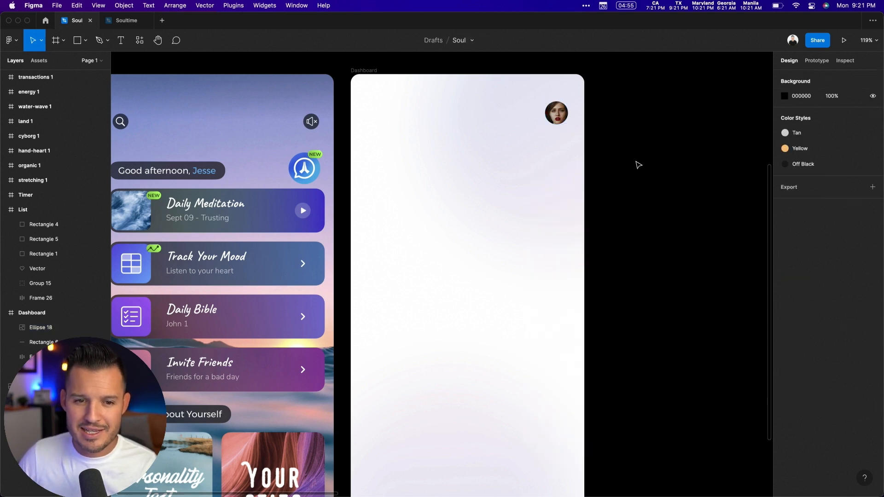
scroll(629, 185, left, 3)
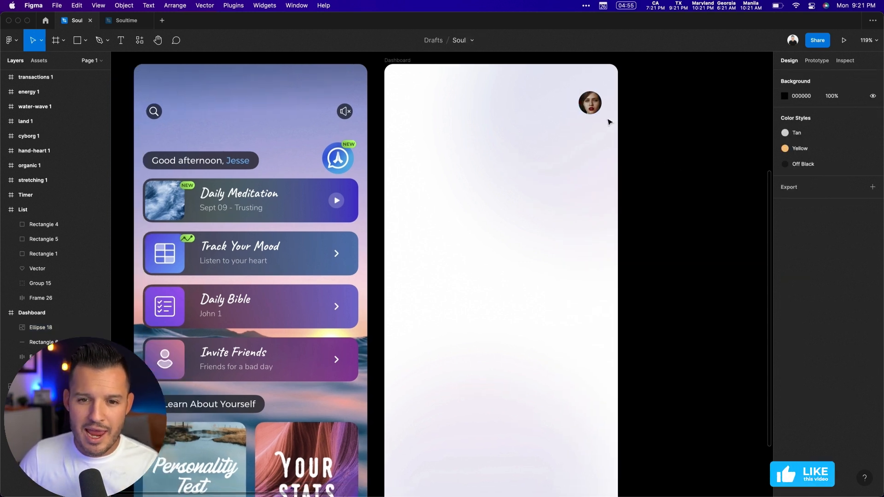
Add a greeting text reading "Welcome" followed by the person's first name near the Dashboard's upper-left corner
click(594, 104)
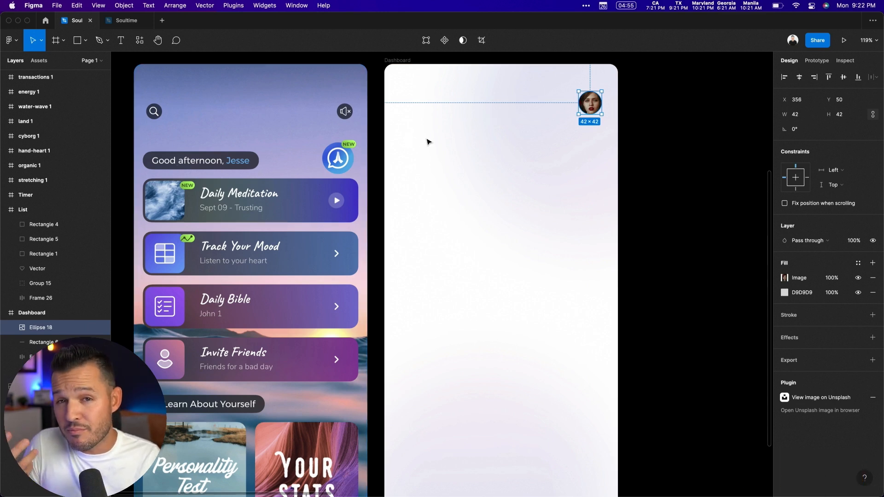
key(t)
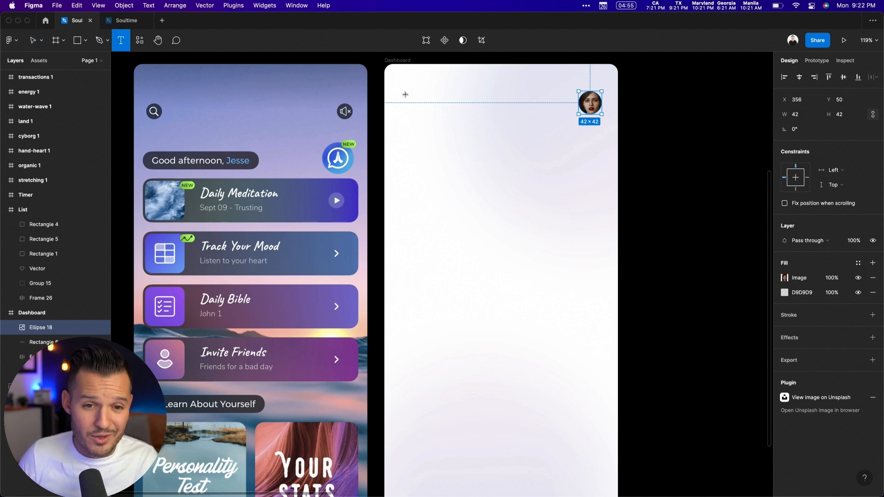
click(405, 93)
text(Welcome Maria)
key(Escape)
Position the greeting text at X 30, Y 59 so it follows the 30 px side margin
drag(420, 99, 445, 97)
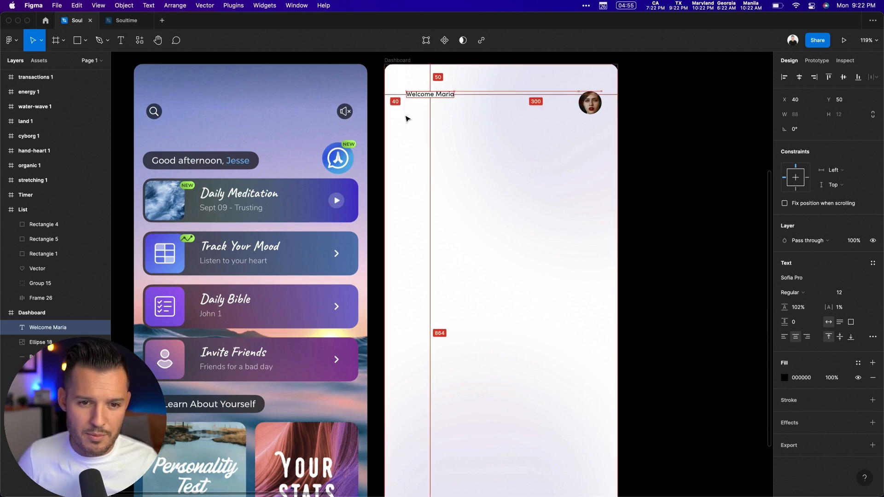
key(Left)
key(Left)
key(Left)
key(Left)
key(Left)
key(Left)
key(Left)
key(Left)
key(Left)
drag(427, 98, 427, 103)
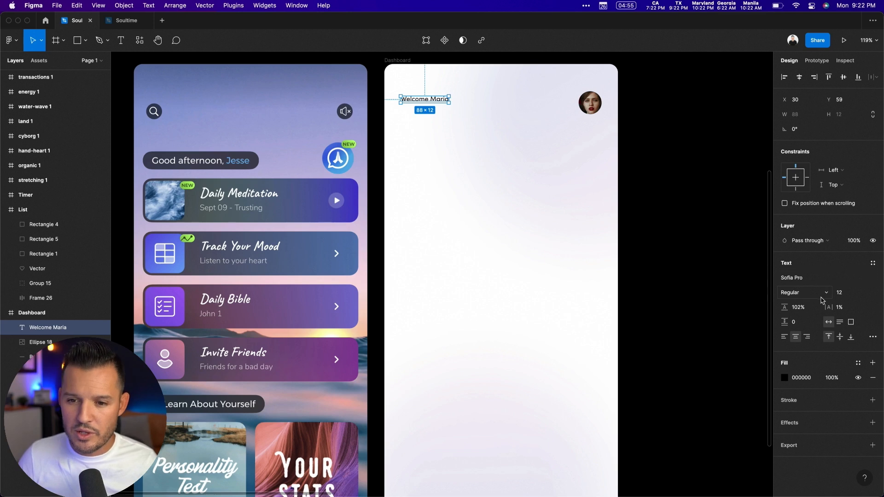
Apply the Tan color style to the greeting text
click(873, 263)
click(872, 264)
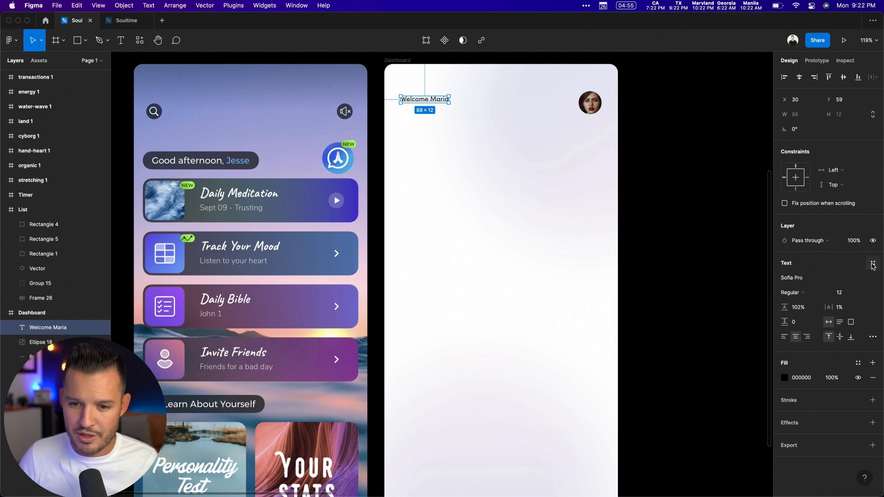
click(858, 363)
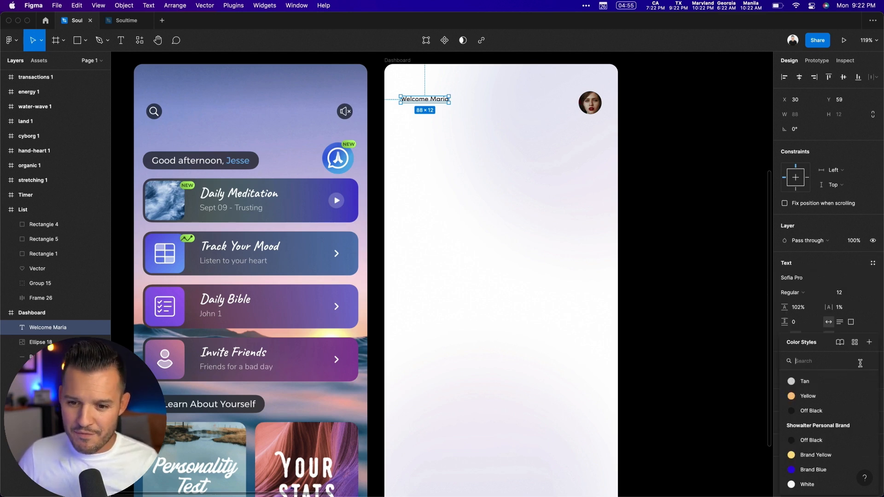
click(815, 384)
click(481, 138)
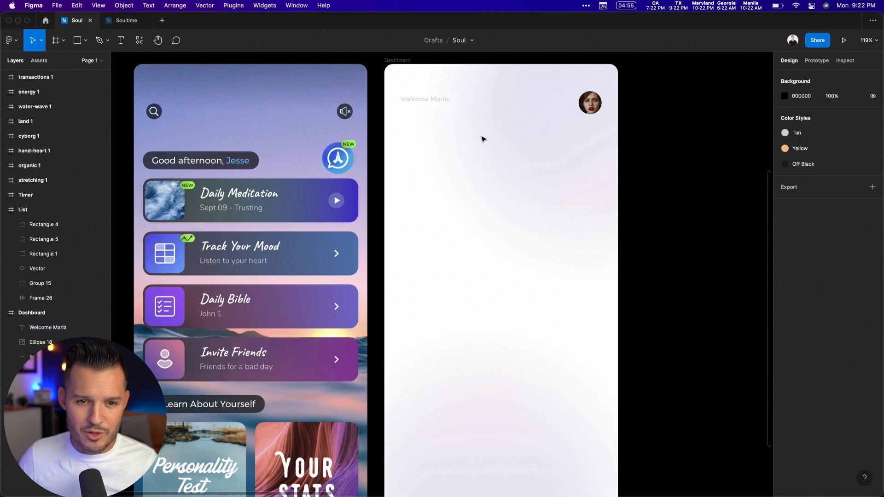
Duplicate the greeting directly below itself at Y 80 and scale the copy's font size by 1.6 to 19.2
drag(434, 102, 435, 113)
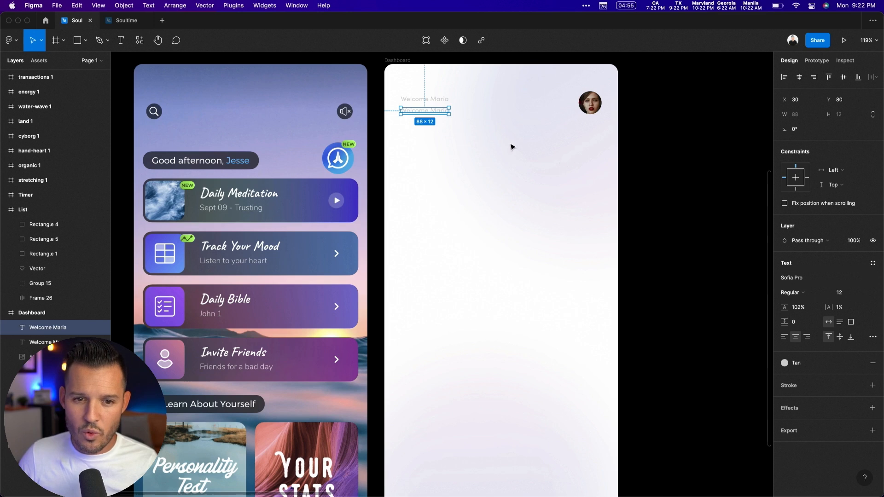
click(850, 295)
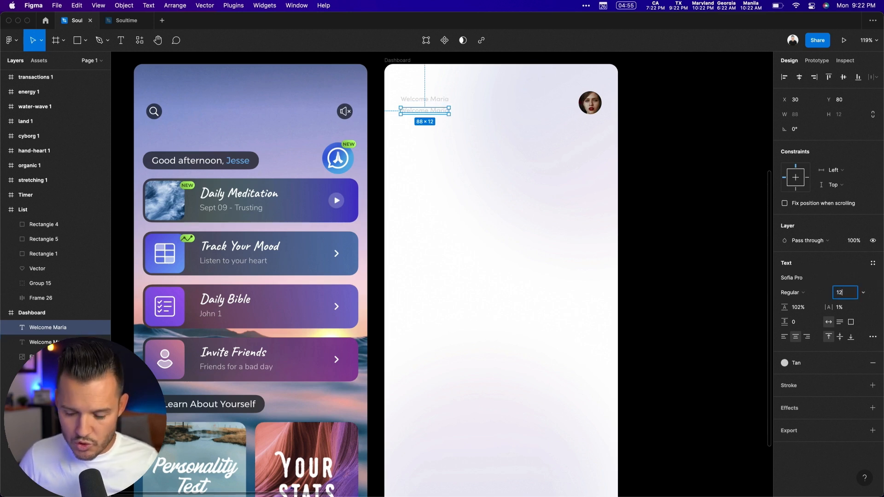
text(*)
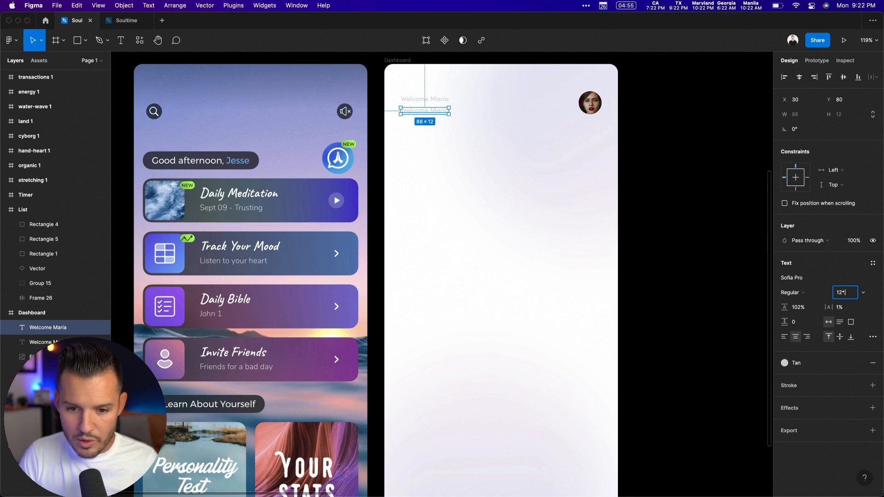
text(16)
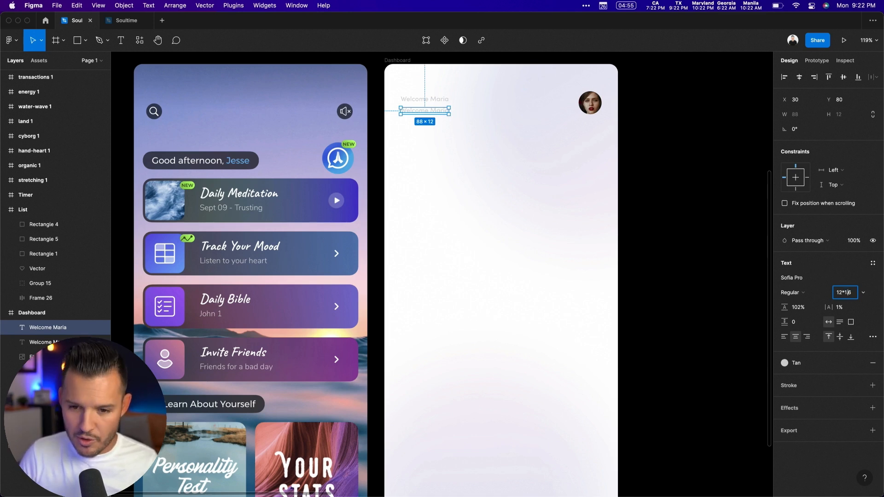
key(Return)
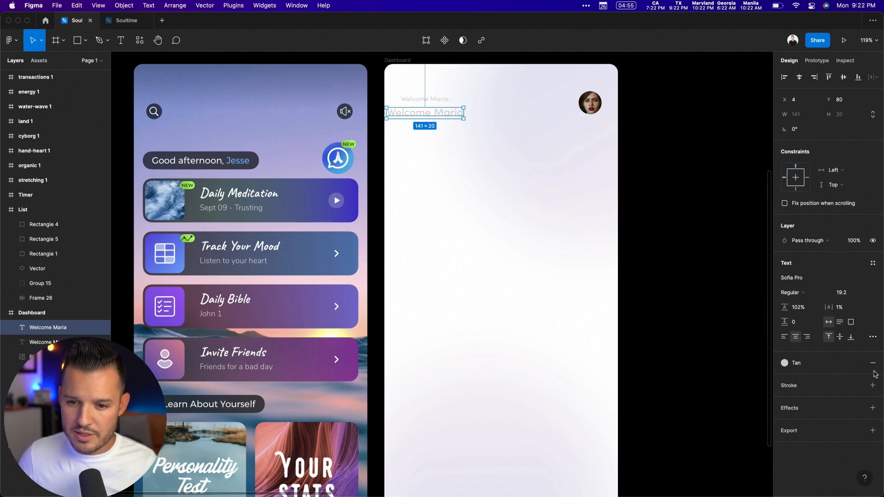
Give the duplicated text the Off Black color style and the Semi Bold weight
click(858, 363)
click(815, 410)
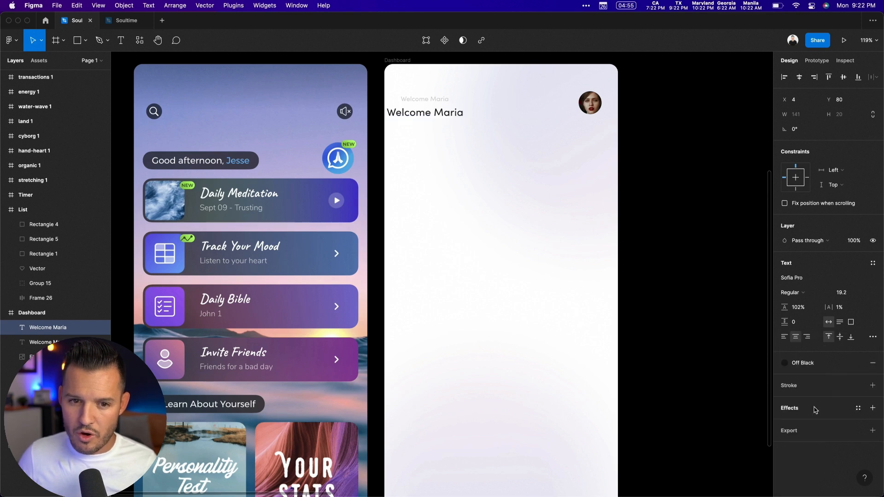
click(805, 291)
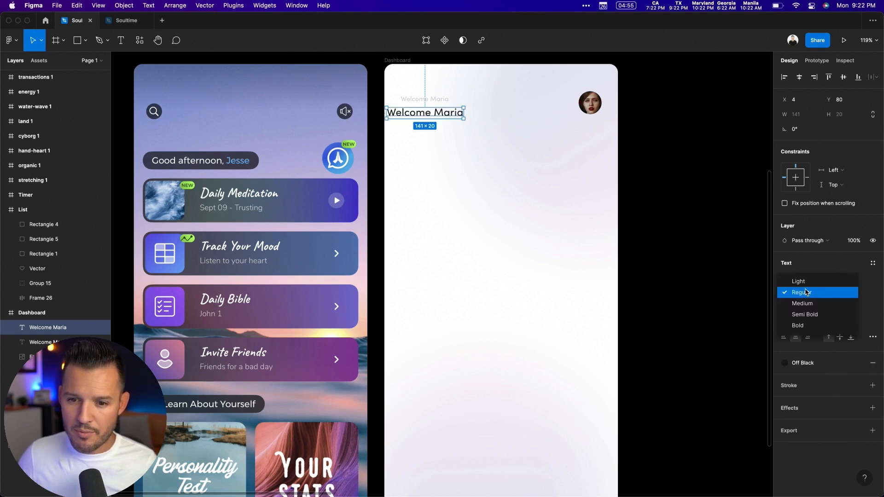
click(805, 314)
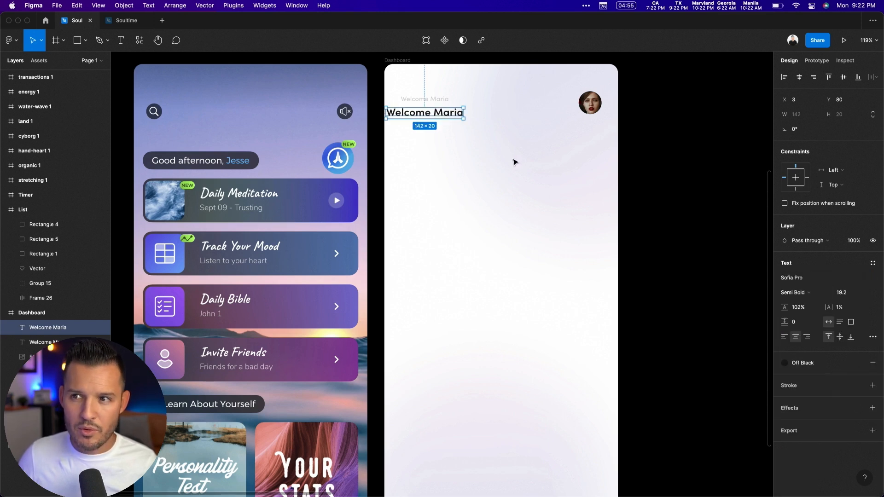
click(515, 162)
Replace the duplicated text's wording with "What are you working on today"
drag(424, 115, 436, 118)
double_click(436, 118)
text(What)
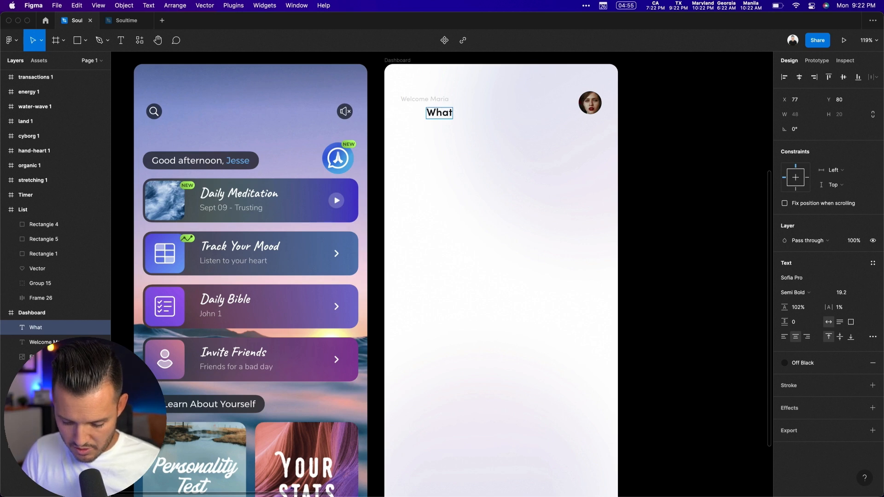
text( are you worki)
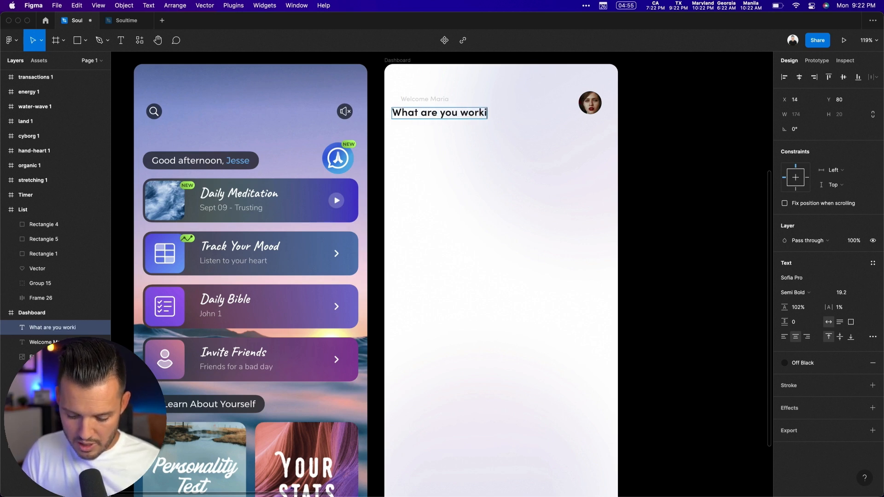
text(ng on today)
key(Escape)
Left-align both header texts and fit the heading into a 230 × 64 text box at X 30
shift+click(416, 93)
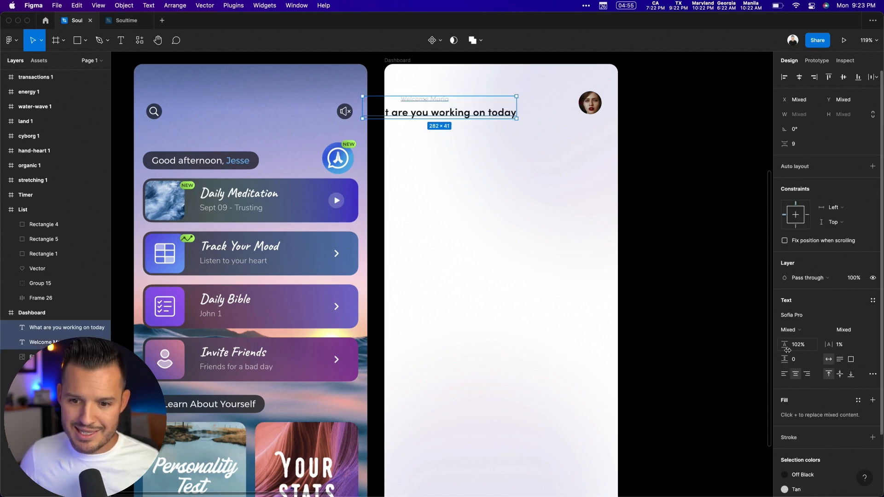
click(481, 167)
drag(441, 115, 477, 117)
drag(555, 120, 526, 144)
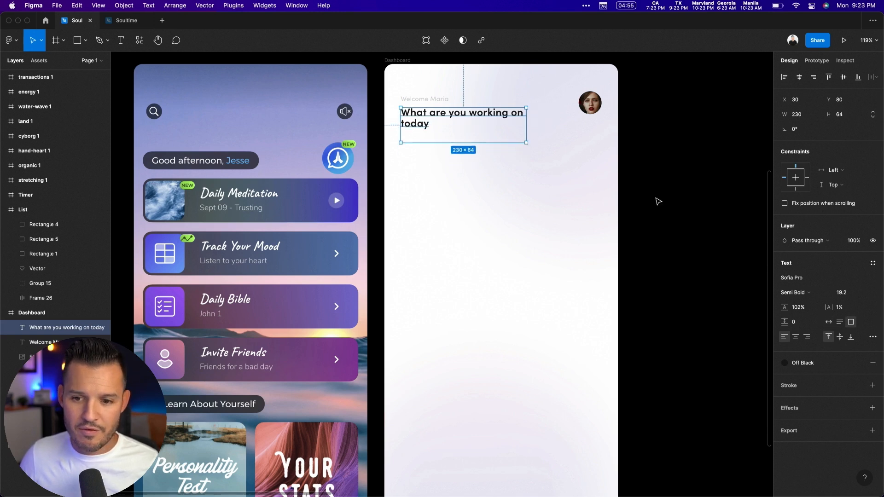
Restyle the heading to font size 30.4 (19 × 1.6) and Medium weight, widening its text box to 274
click(846, 294)
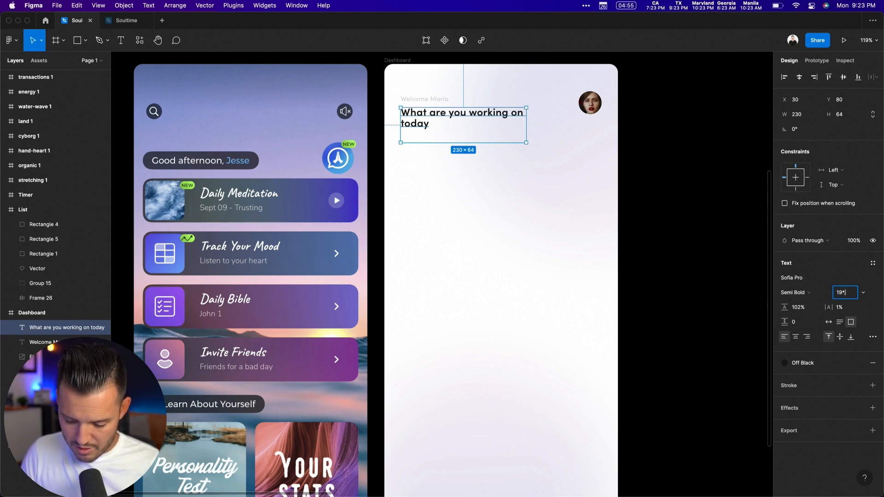
text(19*1.6)
key(Return)
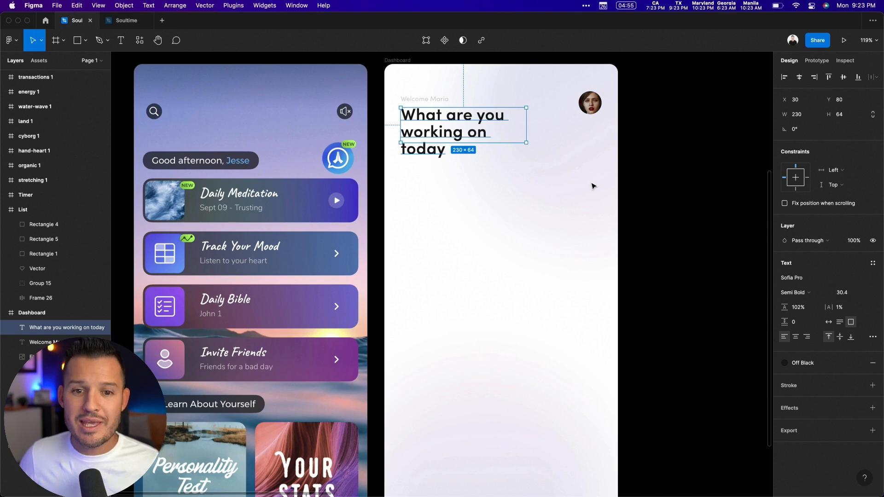
drag(529, 129, 550, 127)
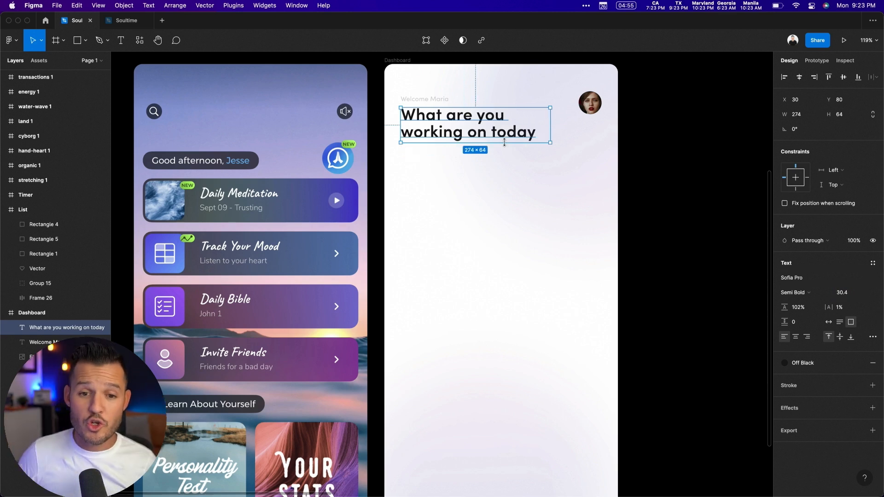
click(793, 292)
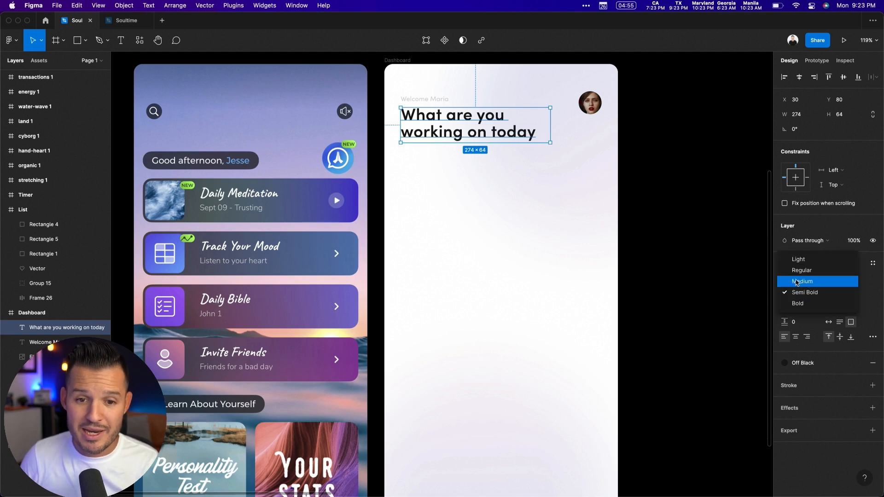
click(795, 282)
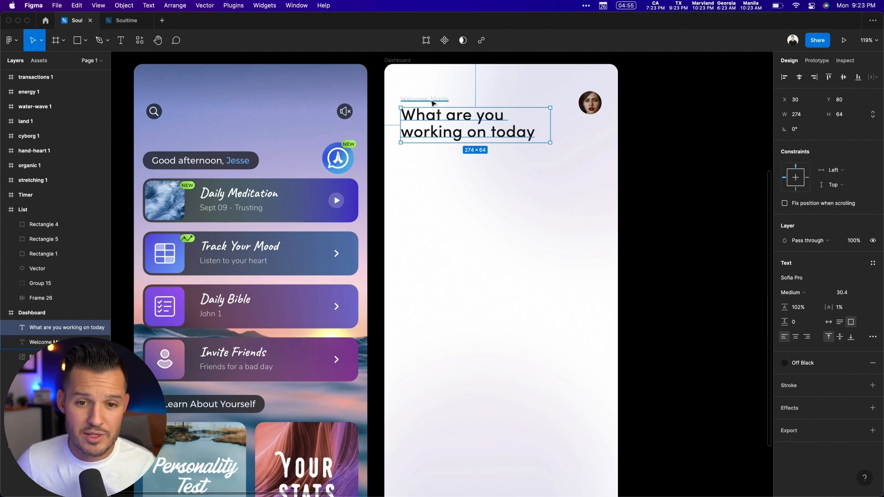
Combine the greeting and heading into a vertical auto layout frame with an item spacing of 8
shift+click(432, 103)
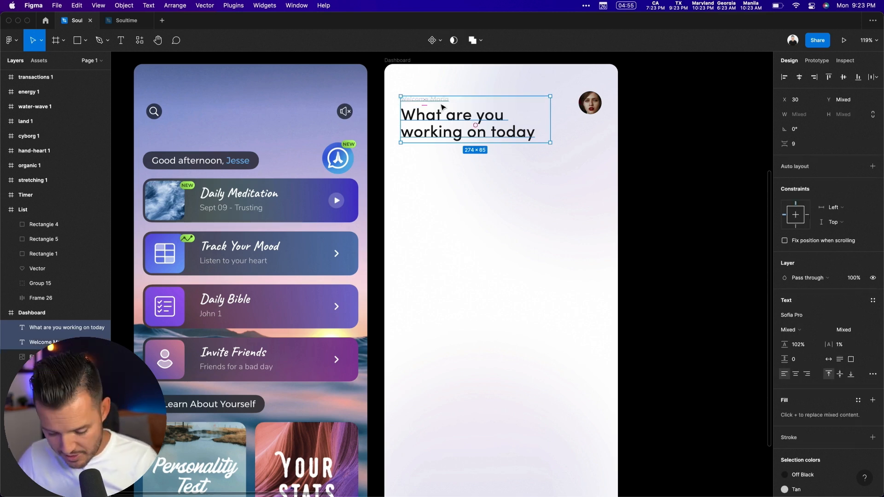
key(shift+a)
click(806, 234)
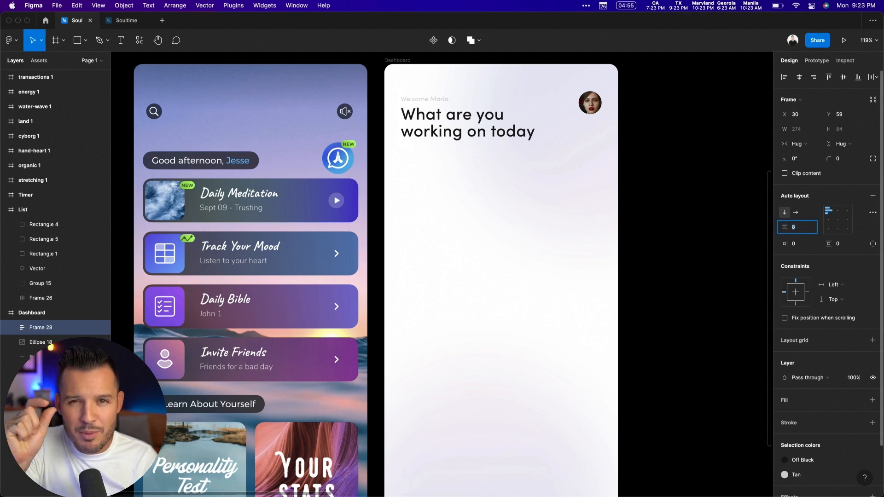
Align the header text frame and the profile photo to the same top edge
key(Down)
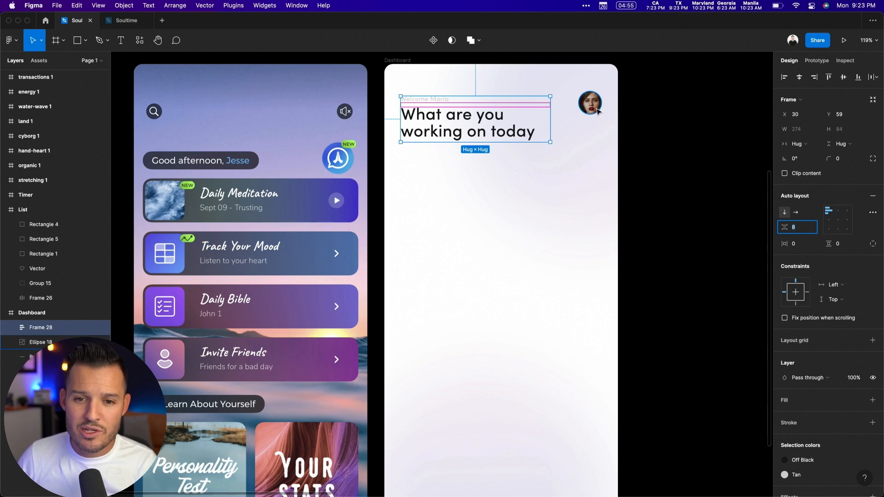
shift+click(597, 111)
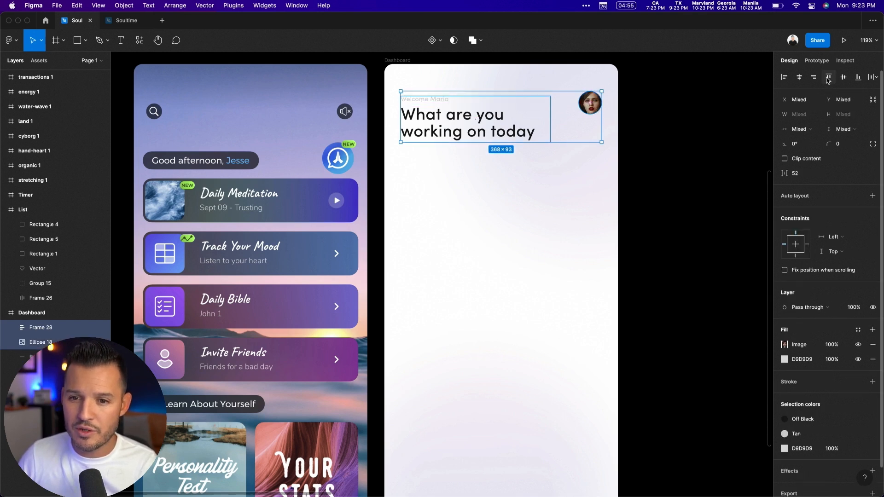
click(829, 77)
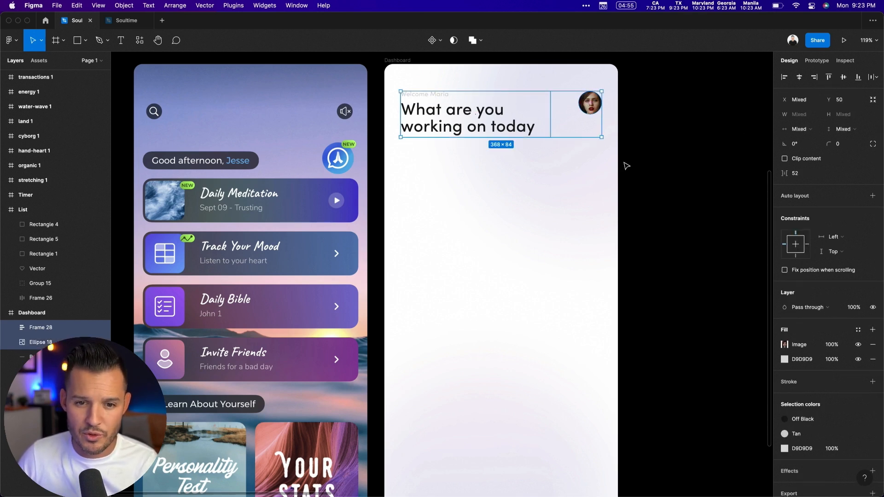
click(568, 174)
scroll(537, 197, right, 3)
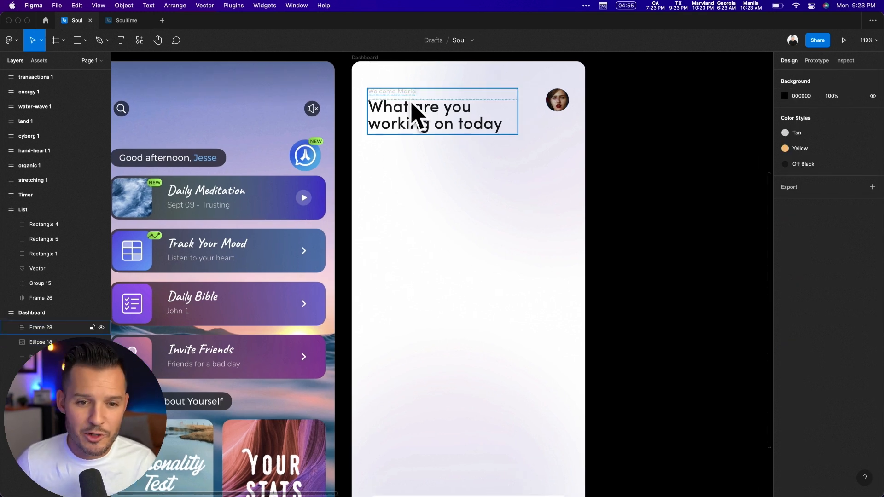
Darken the greeting text's fill color to B4B4B4
scroll(612, 146, up, 5)
scroll(612, 145, up, 5)
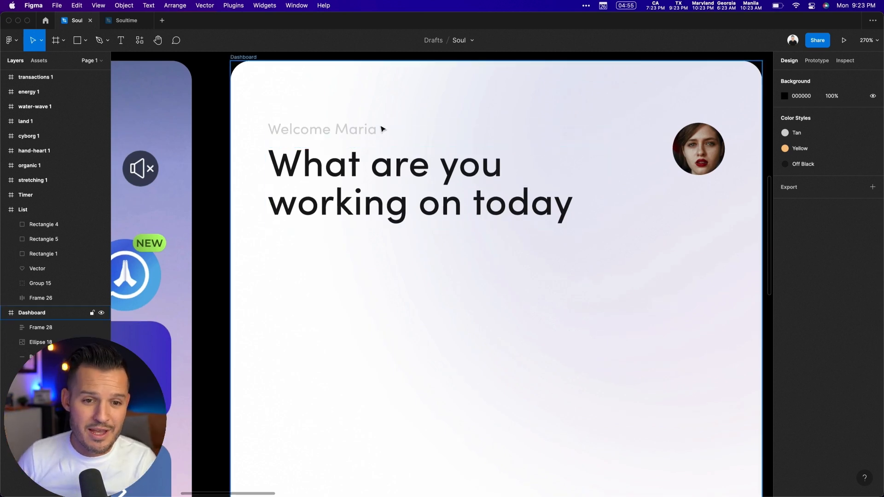
double_click(364, 133)
click(858, 303)
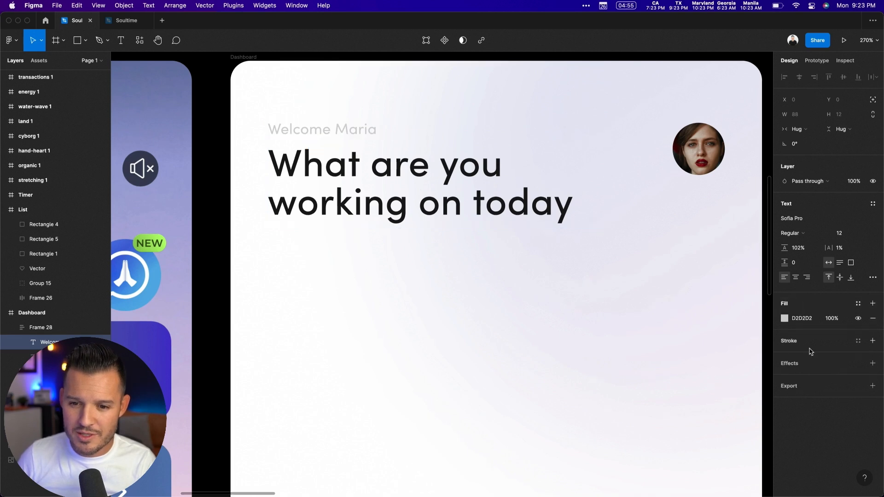
click(784, 318)
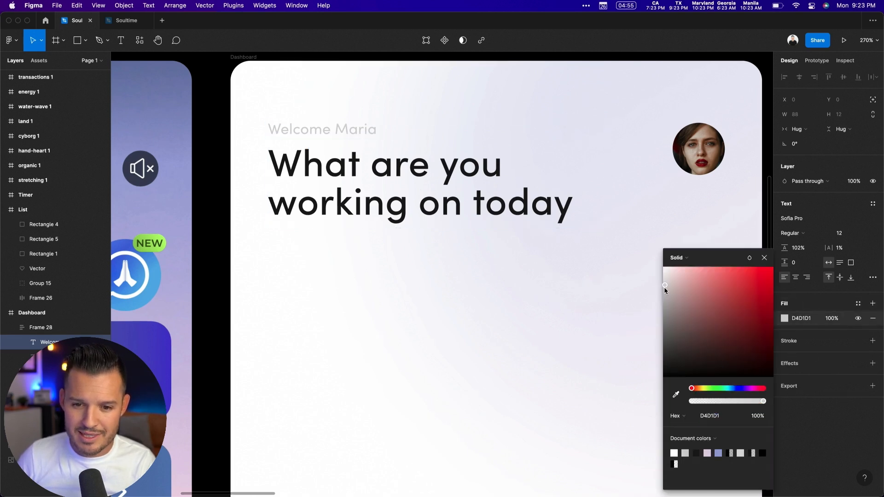
drag(663, 287, 663, 301)
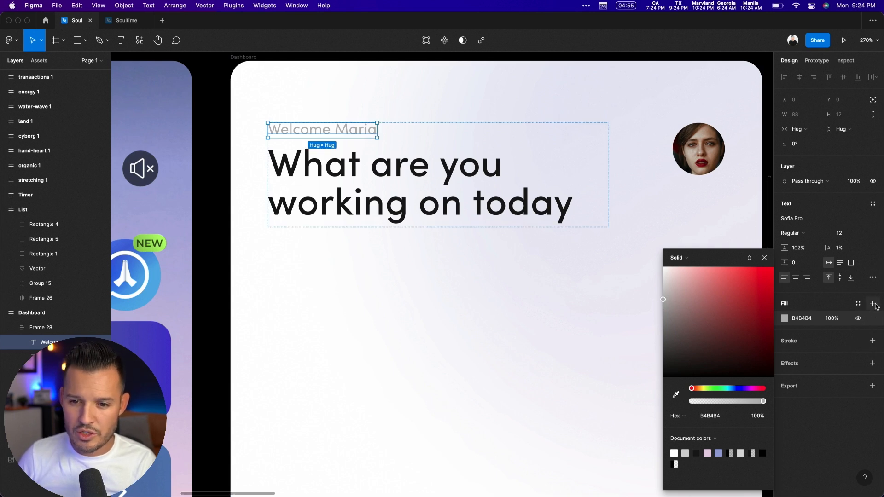
Save the greeting's fill as a new color style named "Dark Tan"
key(Tab)
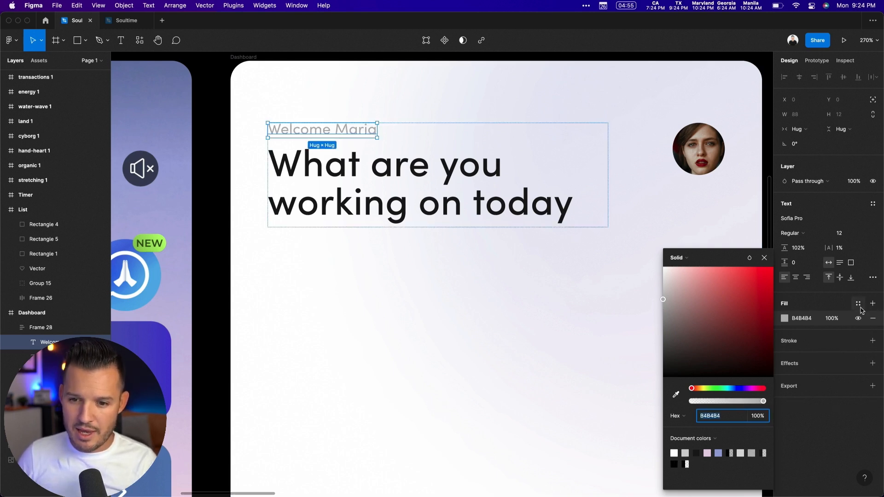
click(858, 304)
click(869, 320)
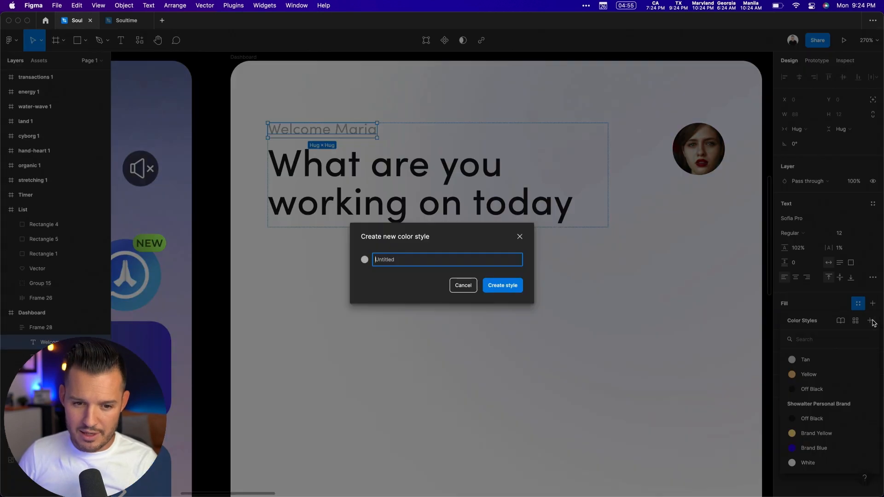
text(Dark)
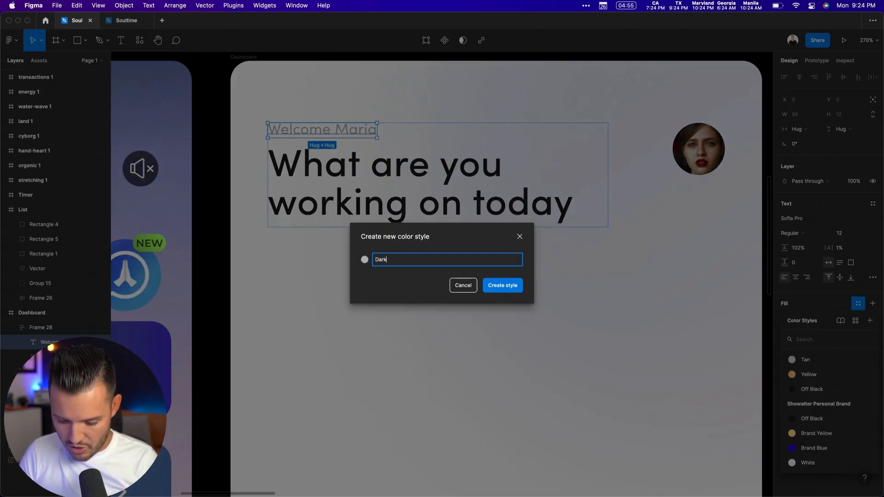
text( Tan)
key(Return)
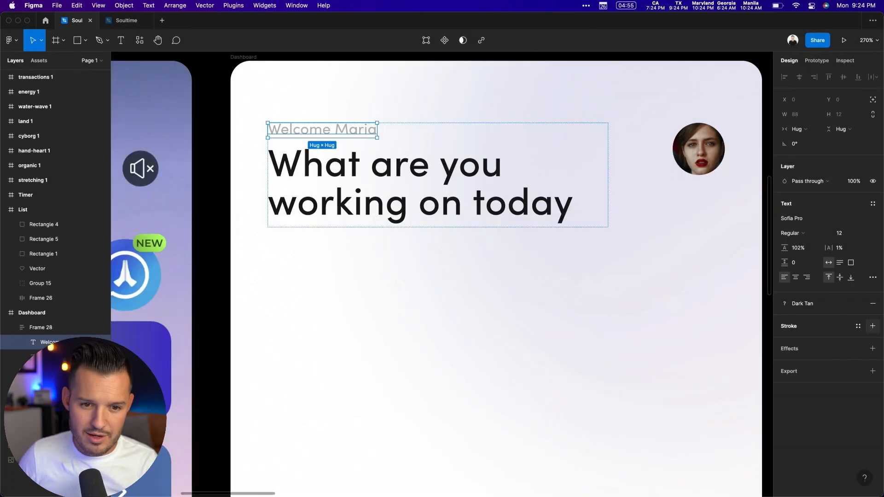
click(577, 335)
Examine the original home screen beside the Dashboard, from its greeting and cards down to the nav bar
scroll(576, 335, up, 5)
scroll(577, 335, down, 15)
scroll(576, 335, up, 5)
drag(610, 361, 571, 359)
drag(616, 151, 437, 395)
scroll(357, 368, up, 3)
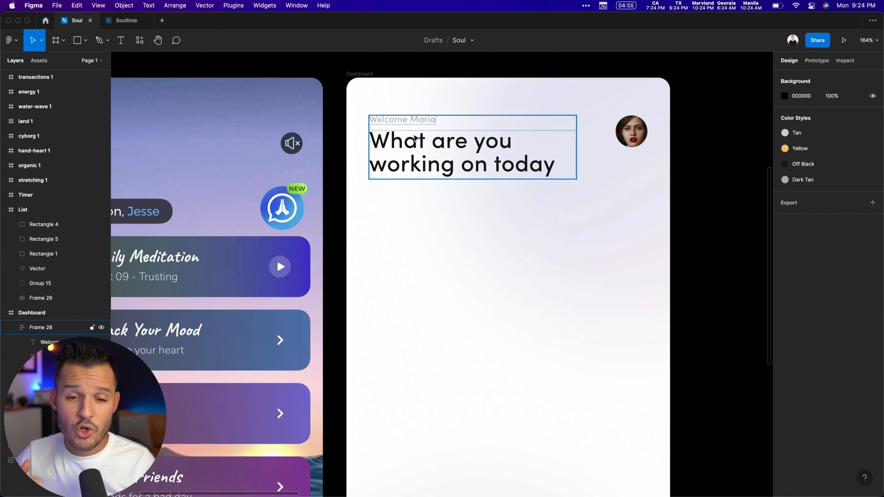
scroll(416, 138, left, 6)
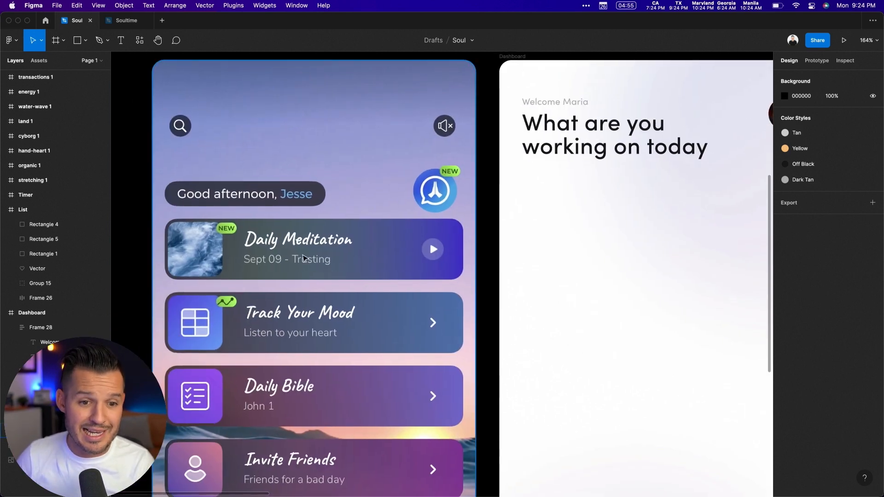
scroll(419, 340, down, 5)
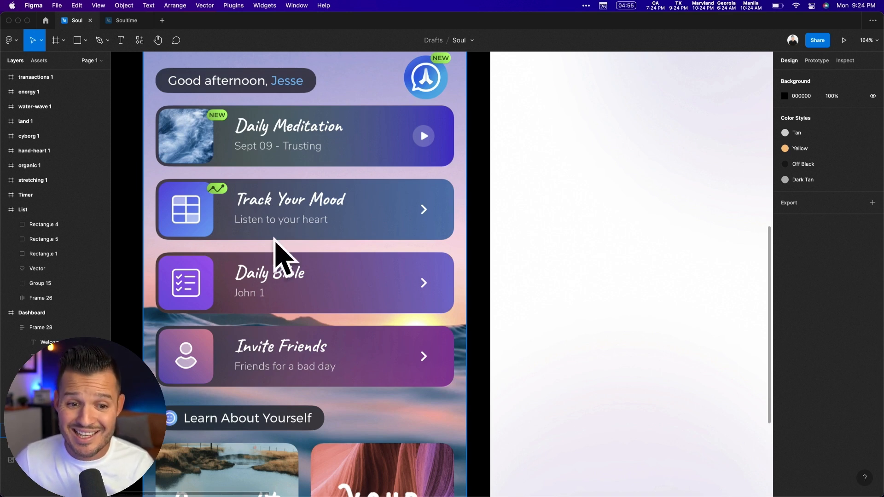
scroll(333, 313, down, 1)
scroll(332, 313, down, 10)
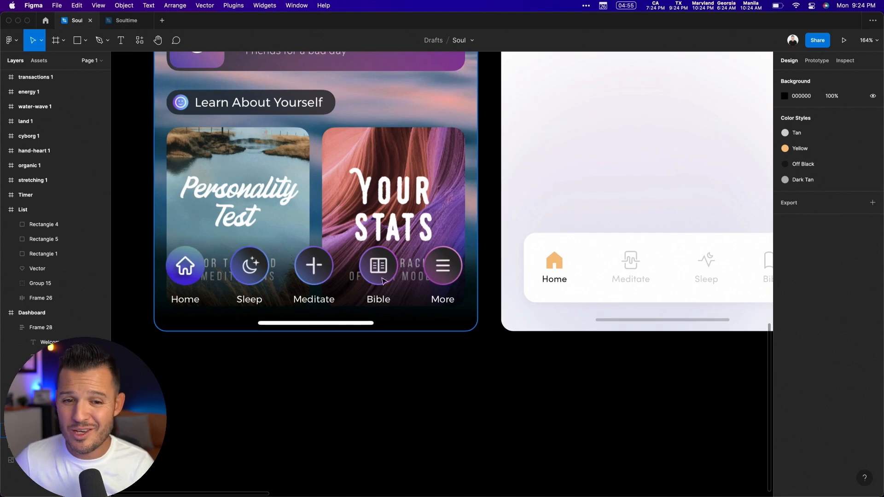
scroll(369, 312, up, 14)
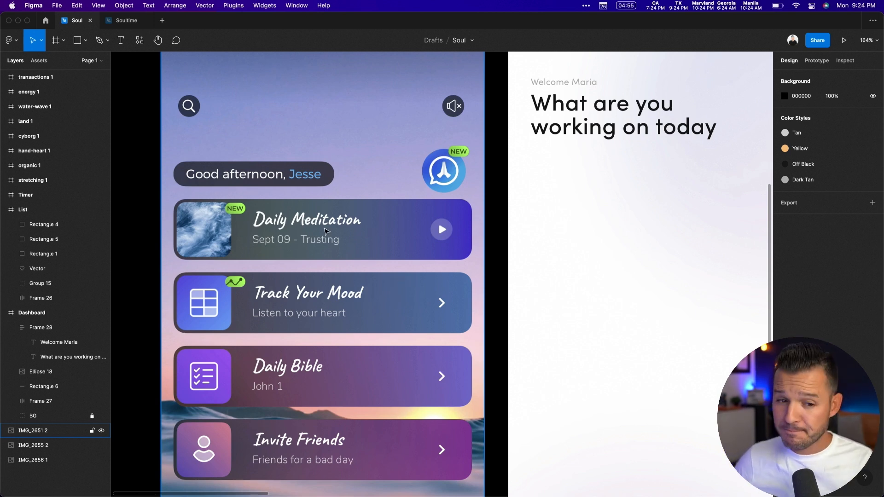
Paste a copy of the greeting text below the heading at X 30, Y 169, with font size 20
click(575, 128)
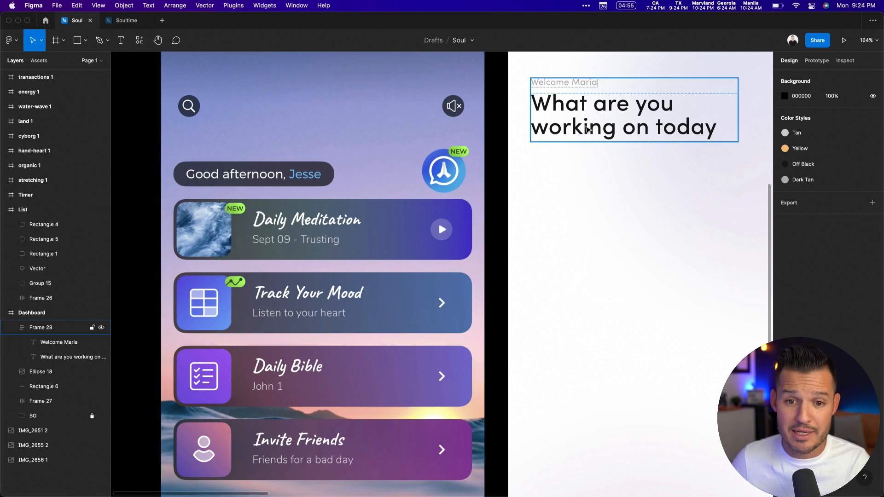
click(556, 81)
click(583, 184)
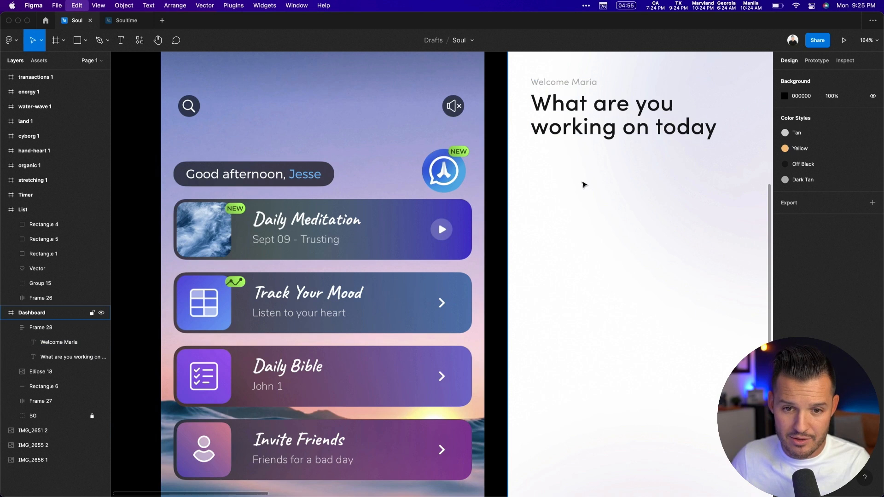
key(super+v)
drag(566, 102, 567, 175)
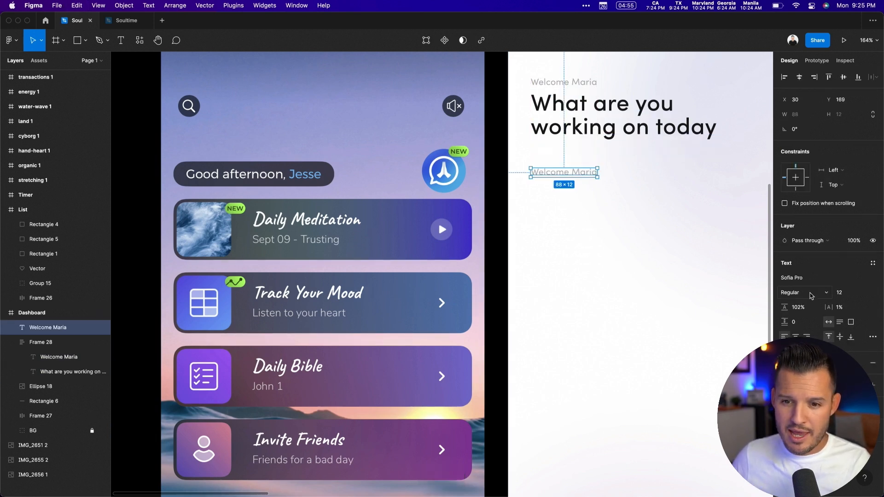
click(854, 296)
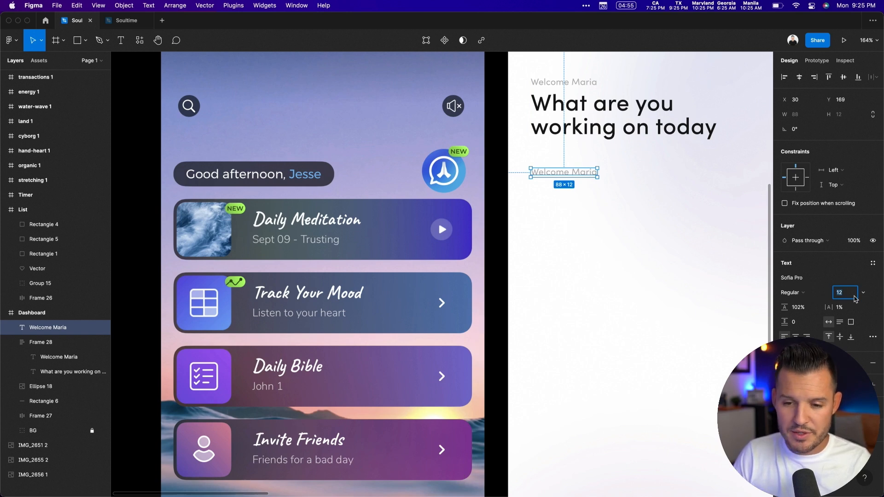
text(20)
key(Tab)
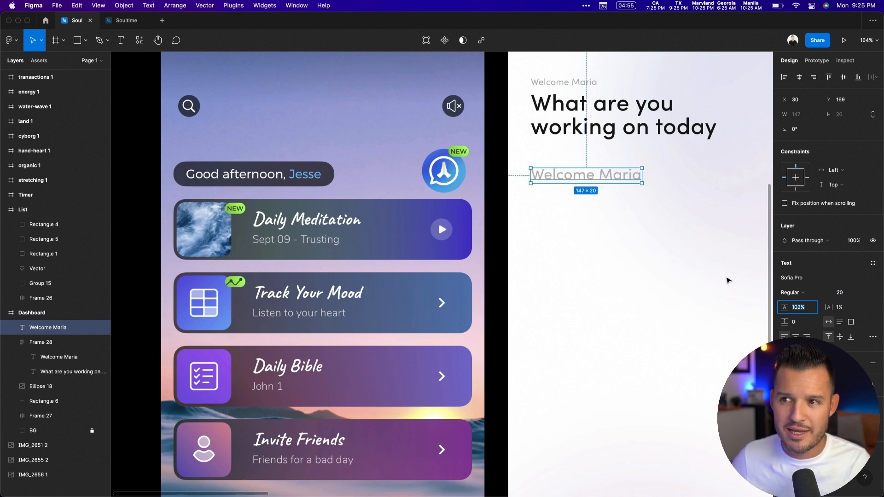
Replace the pasted text's wording with "Daily Meditation"
double_click(582, 174)
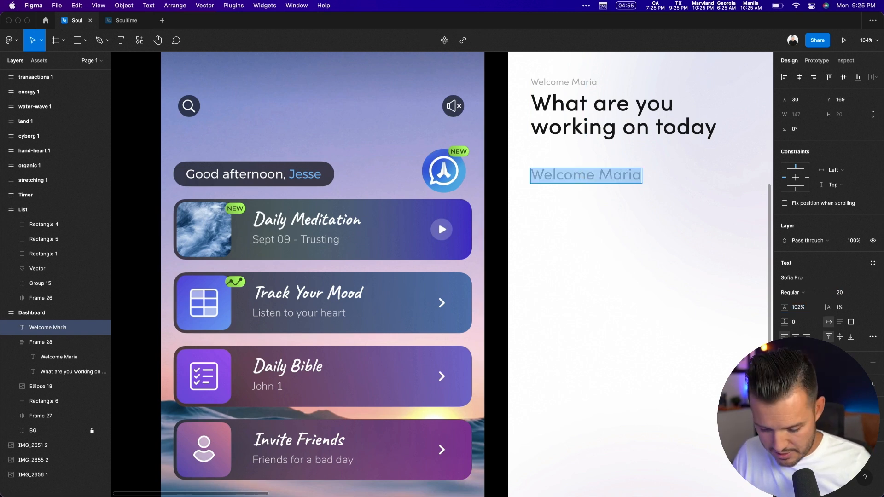
text(Daily Meditat)
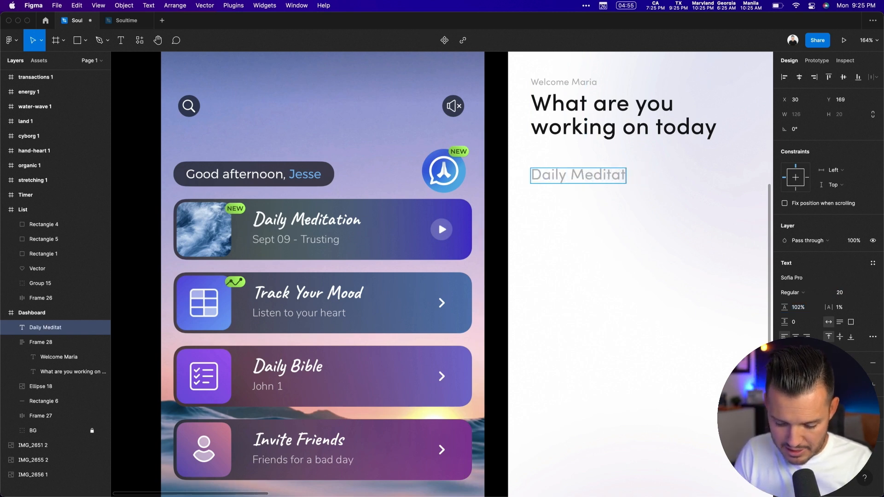
text(ion)
key(Escape)
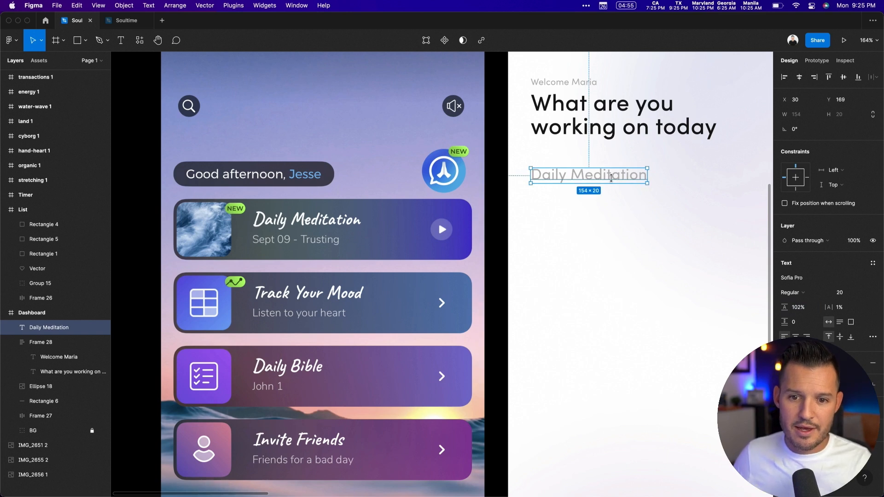
Reduce the "Daily Meditation" text to font size 18 and move it down to Y 179
click(843, 293)
text(18)
key(Return)
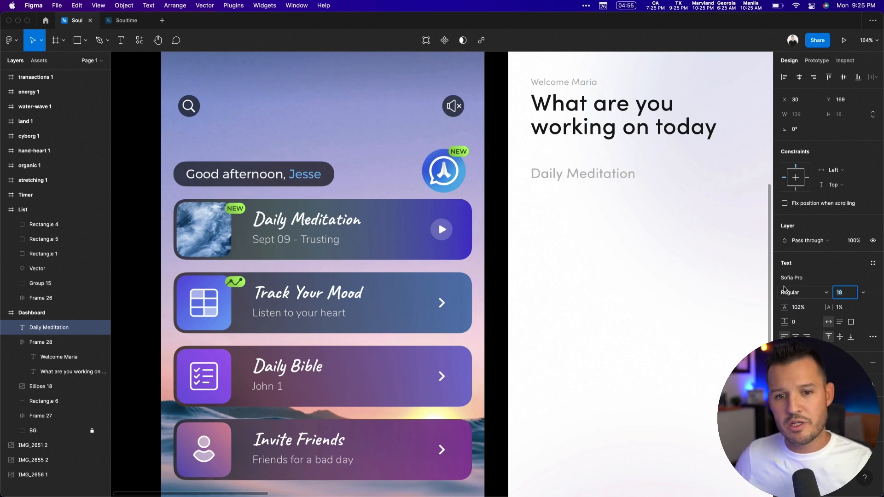
drag(563, 176, 566, 185)
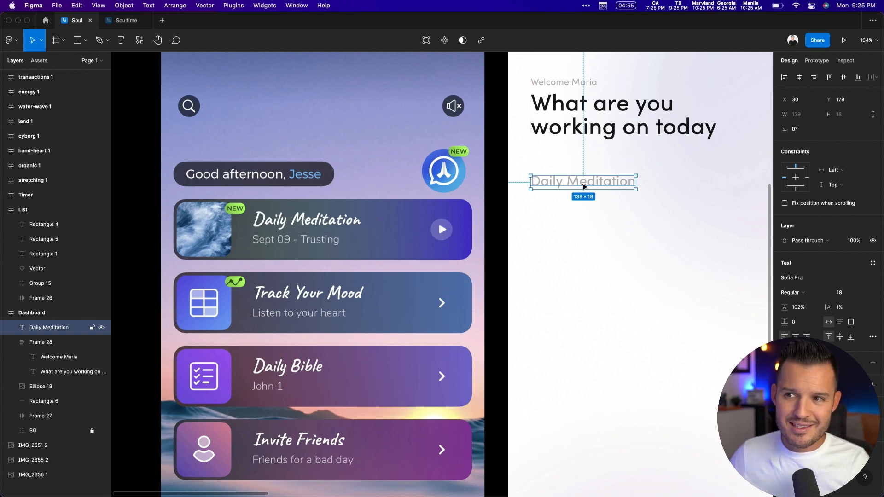
Duplicate the header text frame below "Daily Meditation" at Y 259 and scale the copy down to about 168 wide
click(580, 112)
alt+drag(580, 113, 580, 271)
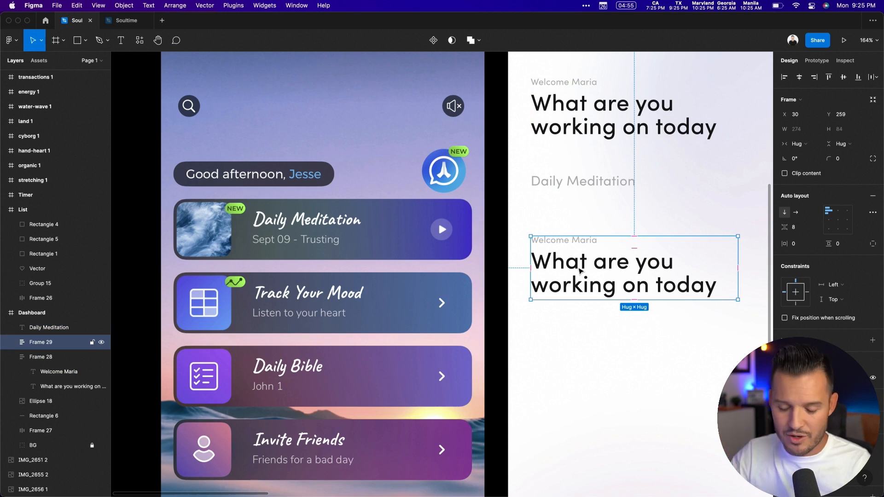
key(k)
drag(737, 299, 657, 274)
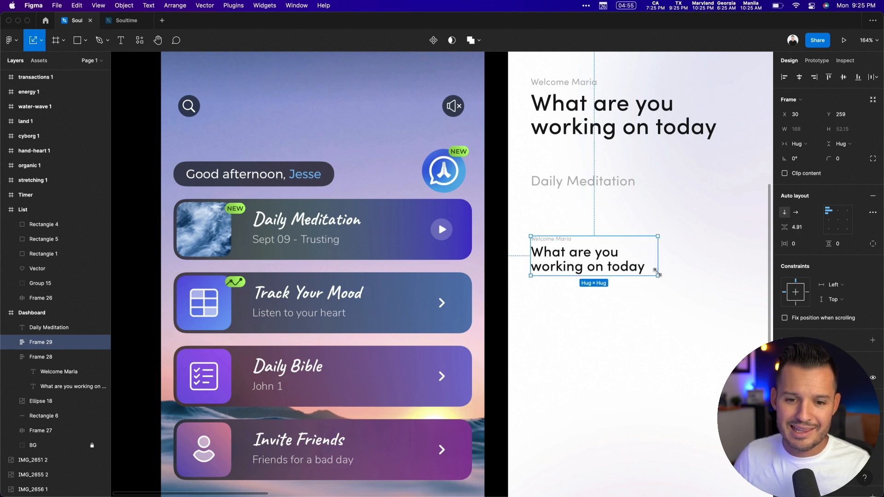
click(661, 266)
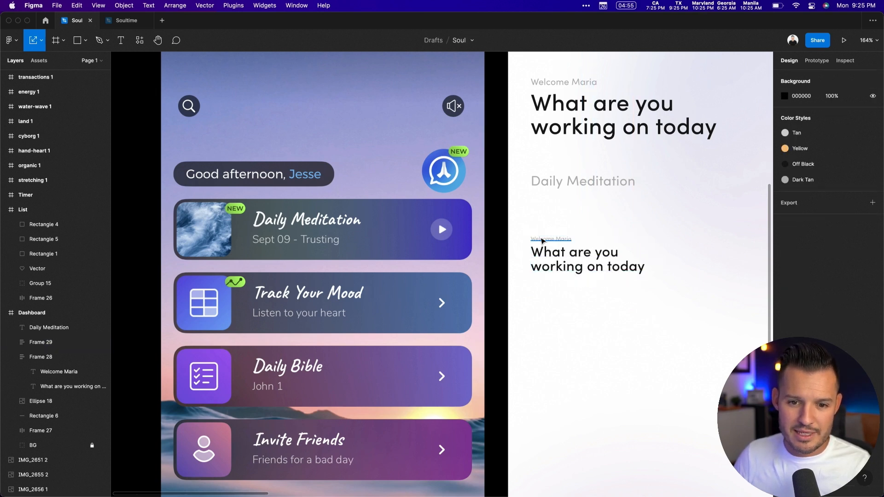
Set the scaled copy's greeting line to font size 12, matching the original greeting
super+click(540, 240)
super+click(569, 87)
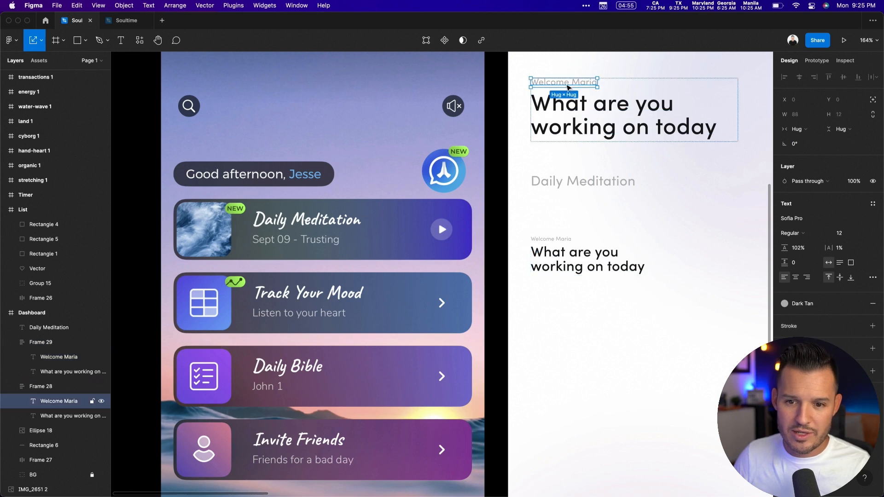
super+click(550, 239)
click(844, 233)
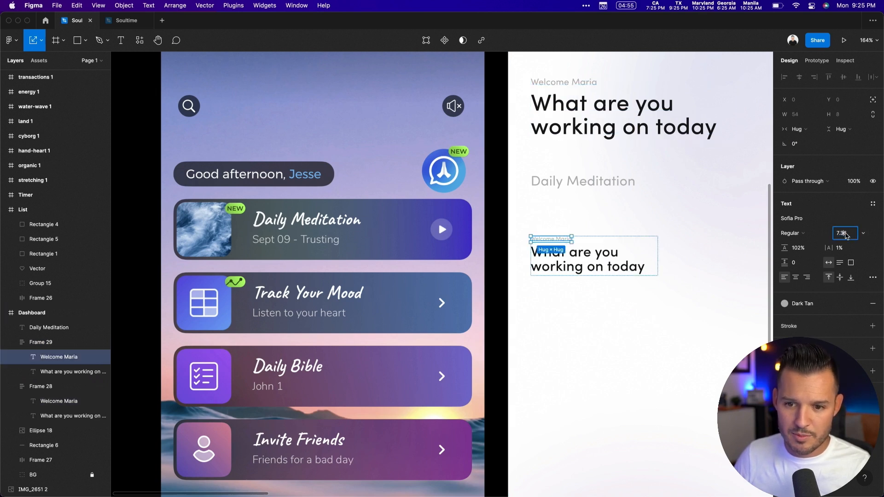
text(12)
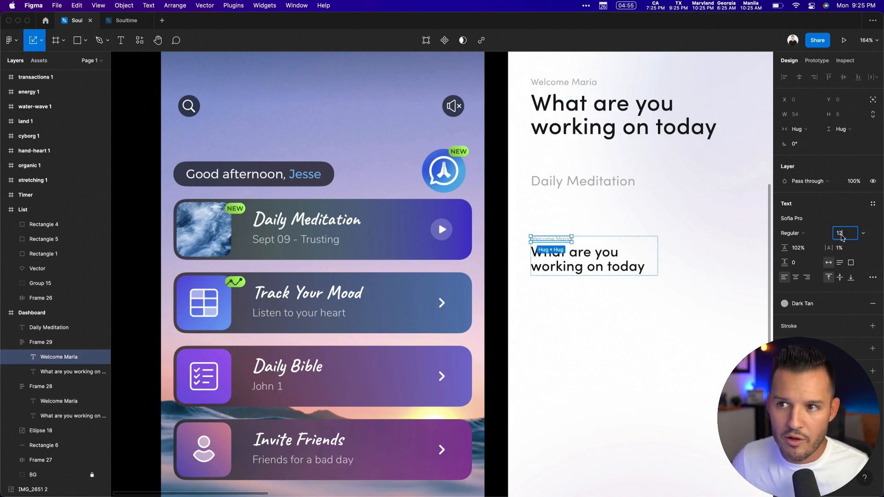
key(Tab)
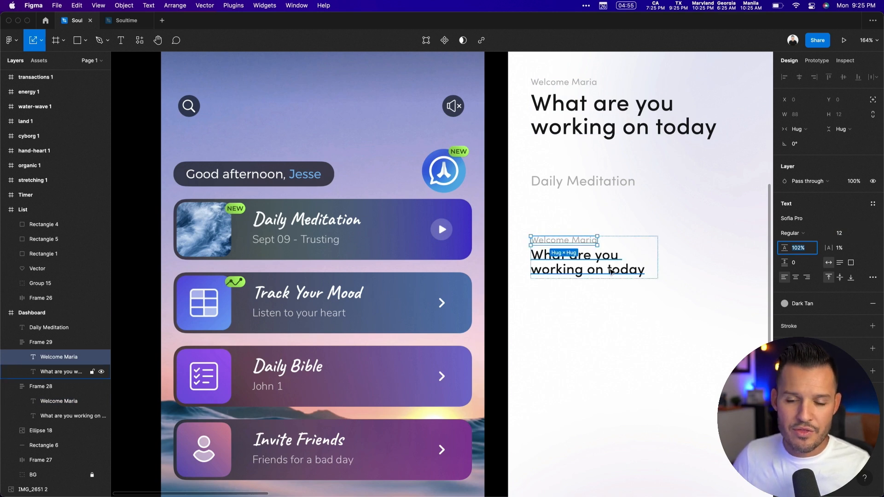
Replace the scaled copy's greeting line with "September 26th, 2022"
double_click(581, 241)
text(Sept)
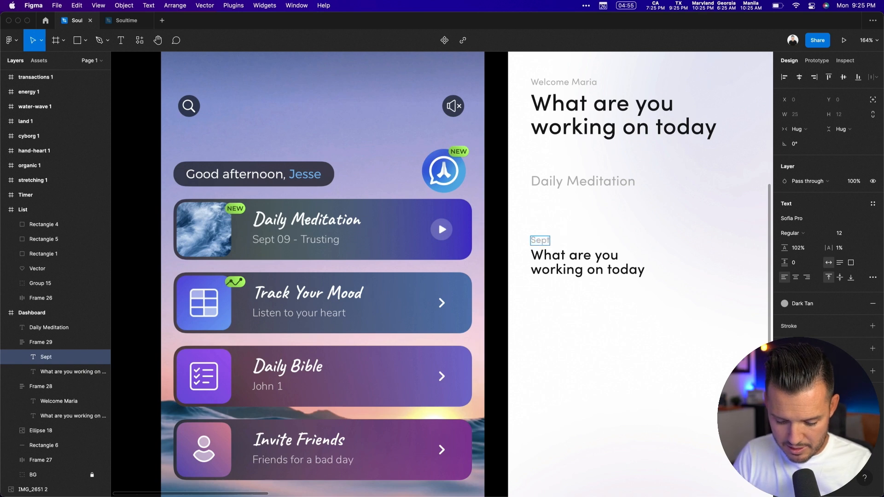
text(ember 26)
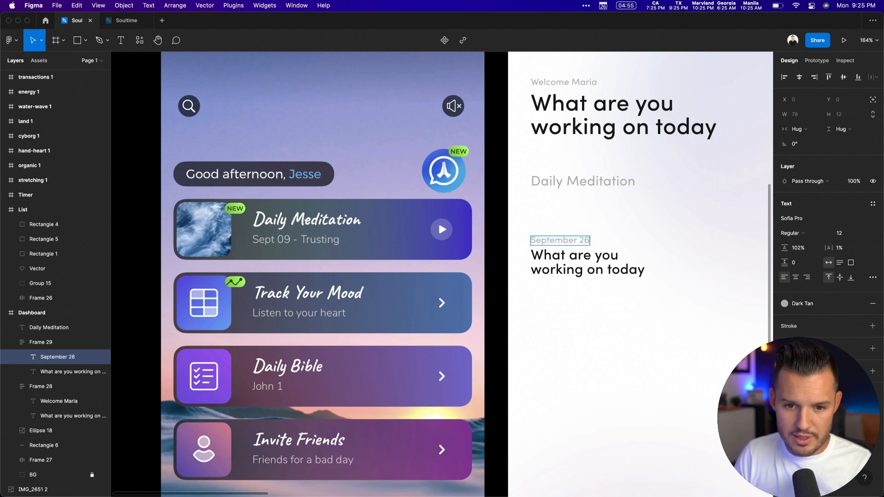
text(th, 2022)
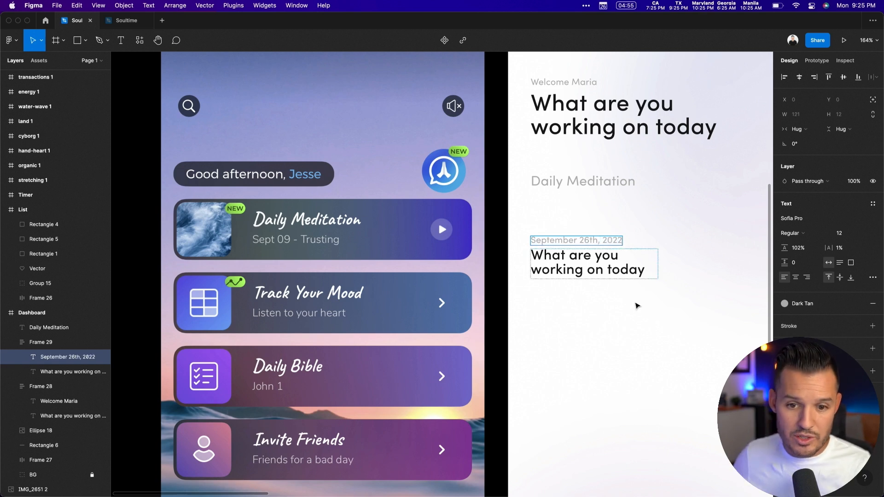
key(Escape)
Replace the heading under the date with "Trusting God" and set its text box to auto height
double_click(584, 271)
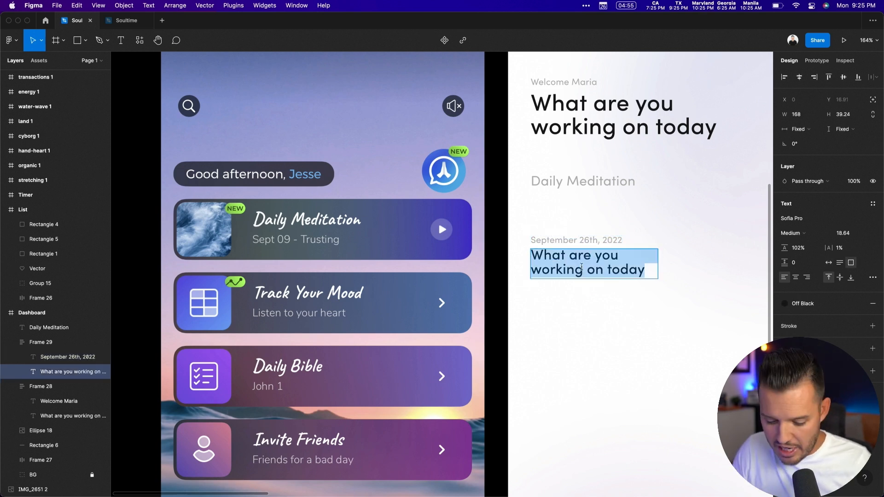
text(Trusting God)
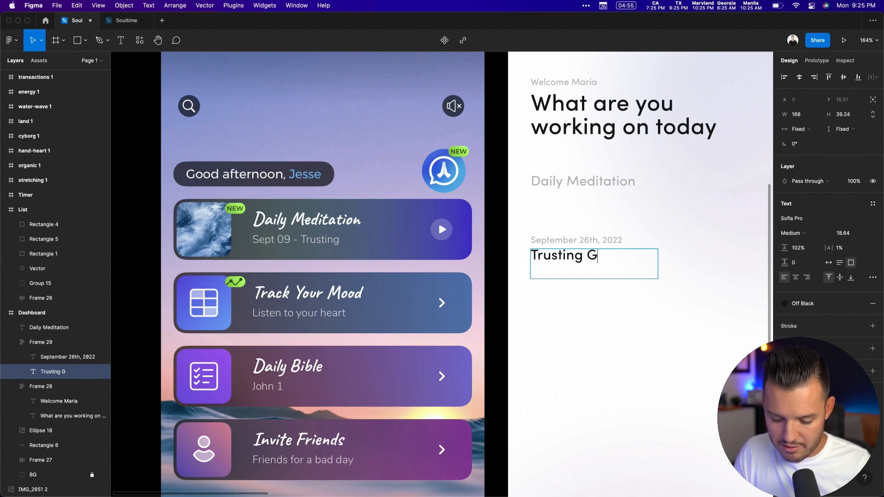
key(Escape)
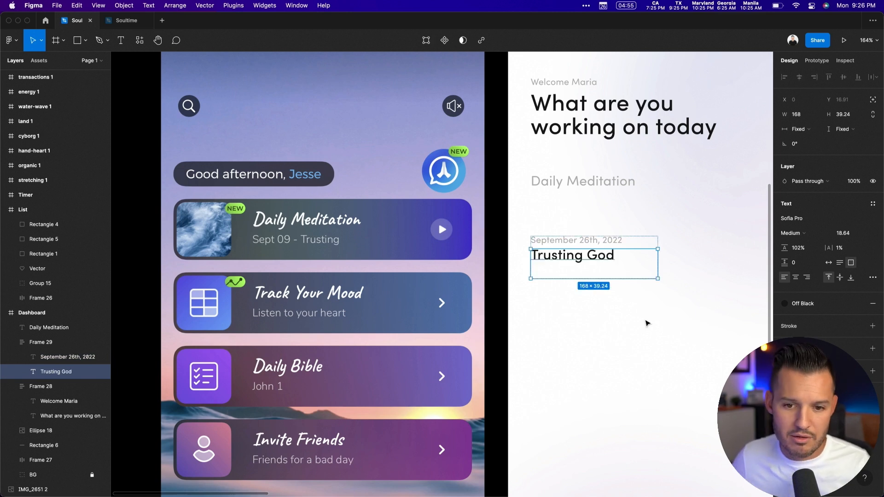
click(840, 263)
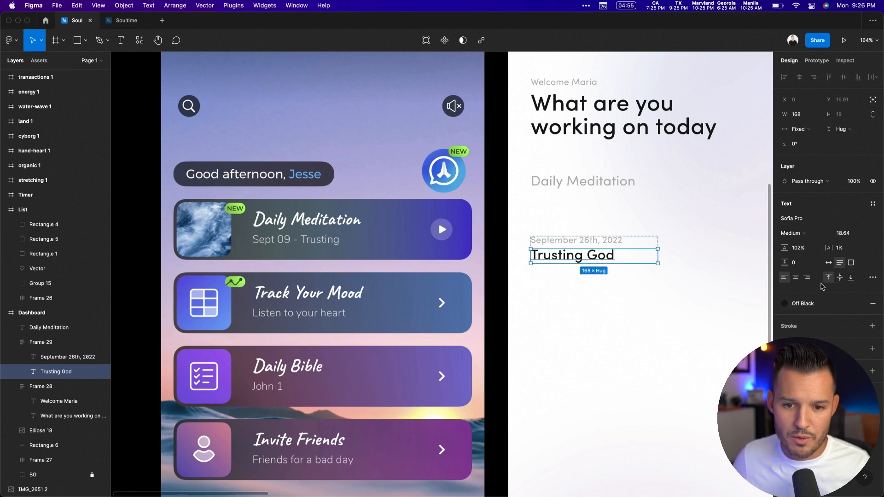
Set the "Trusting God" text to auto width so its frame hugs the two lines
click(649, 292)
drag(649, 291, 519, 300)
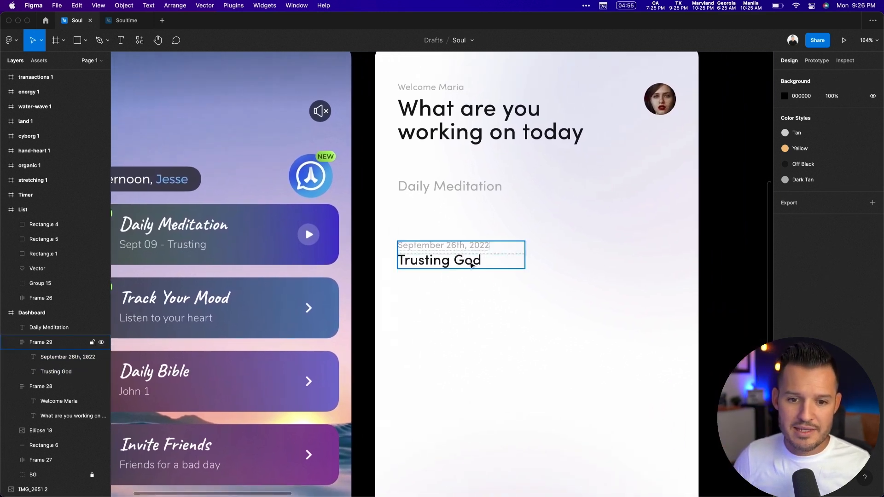
double_click(470, 265)
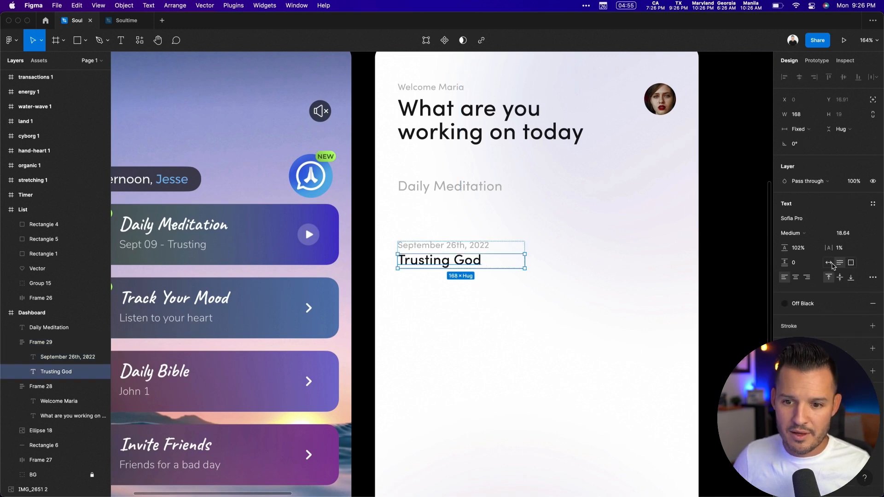
click(829, 263)
click(446, 249)
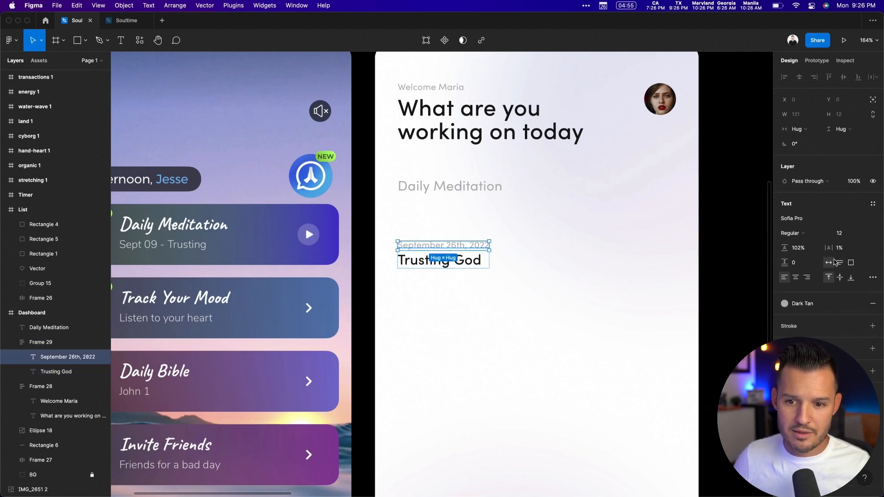
key(Escape)
click(443, 267)
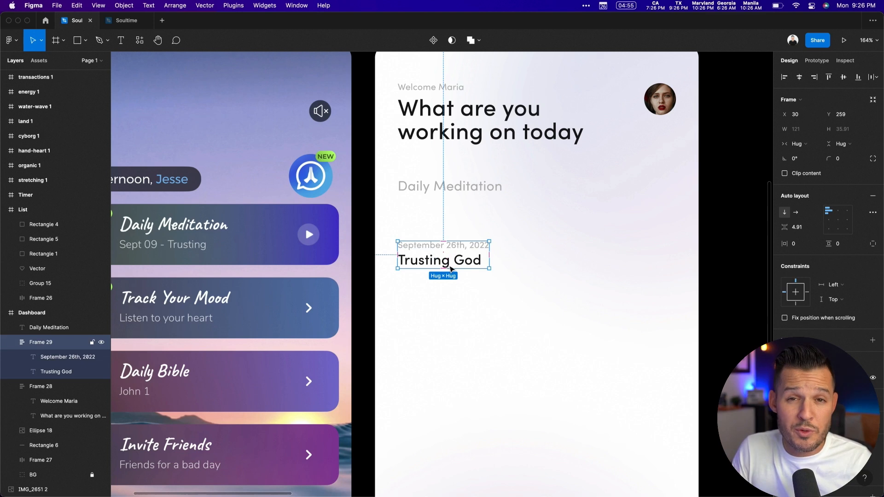
Draw a 22 × 22 triangle to the right of "Trusting God" and rotate it to -90° as a play symbol
key(z)
drag(711, 211, 427, 258)
key(space)
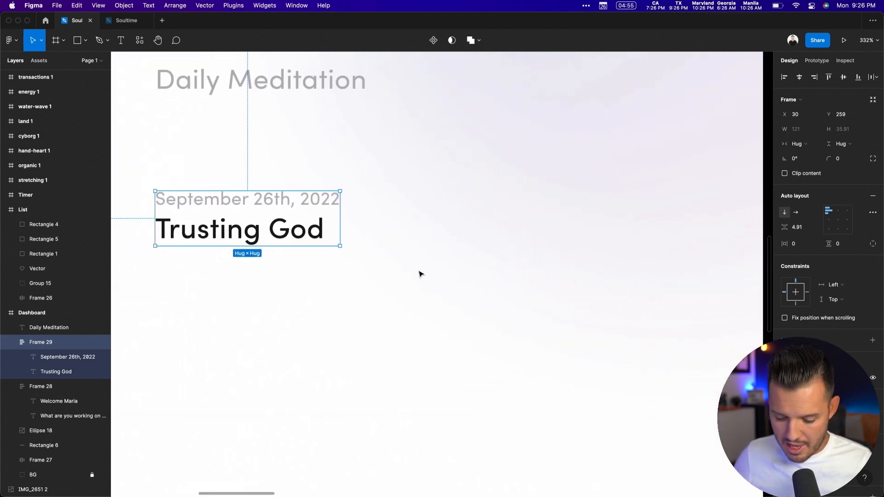
click(86, 41)
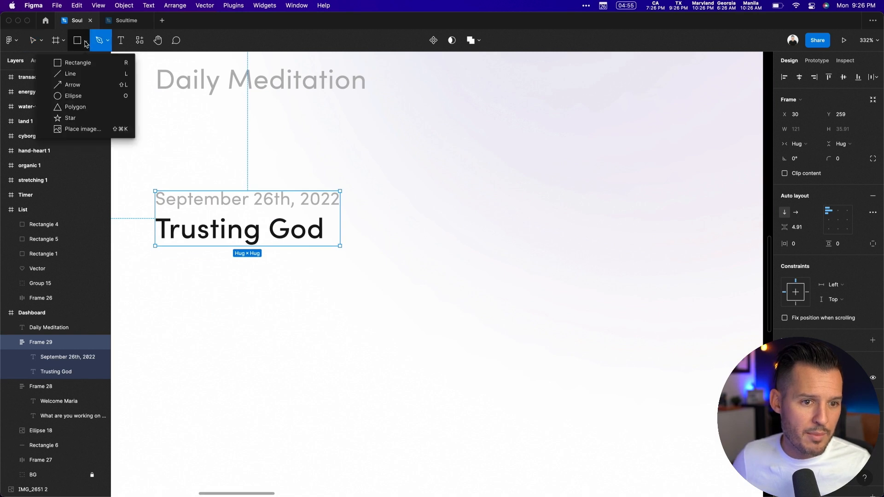
click(94, 106)
mouse_move(493, 247)
mouse_down()
mouse_move(526, 214)
mouse_move(533, 250)
mouse_up()
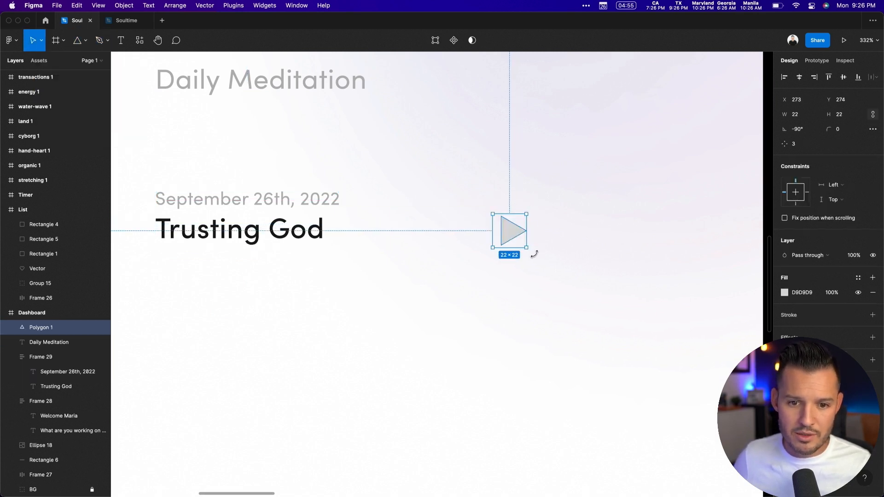
Give the triangle a corner radius of 1 and a white fill
text(1)
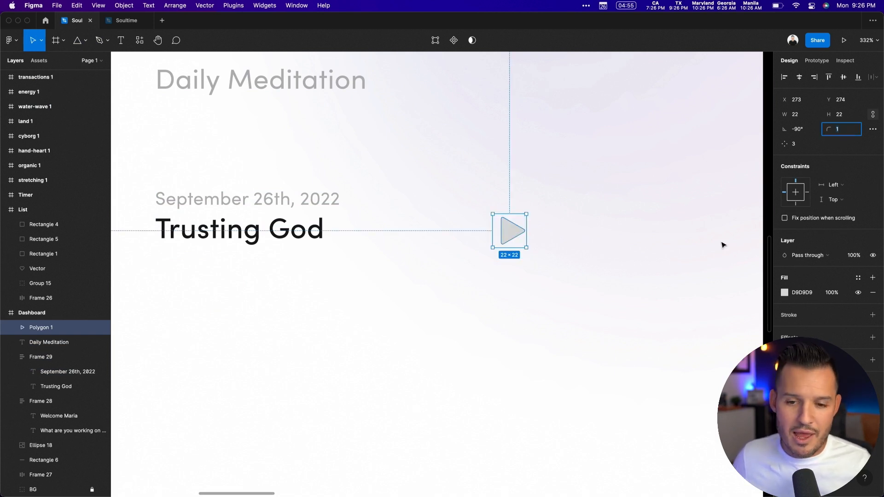
click(784, 293)
mouse_move(695, 281)
mouse_down()
mouse_move(568, 180)
mouse_move(490, 253)
mouse_up()
click(580, 209)
Draw a 38 × 38 circle over the triangle, apply the Off Black colour style and send it behind the triangle
key(o)
click(857, 263)
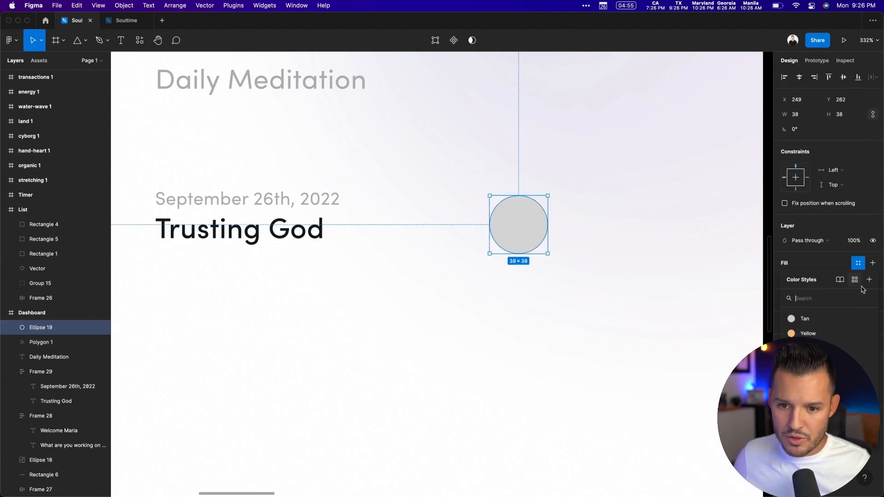
click(810, 348)
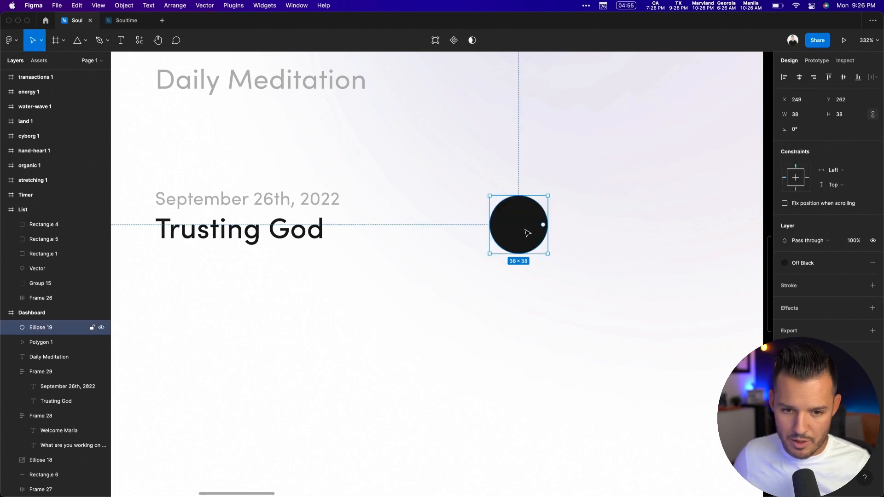
key(super+bracketleft)
key(super+bracketleft)
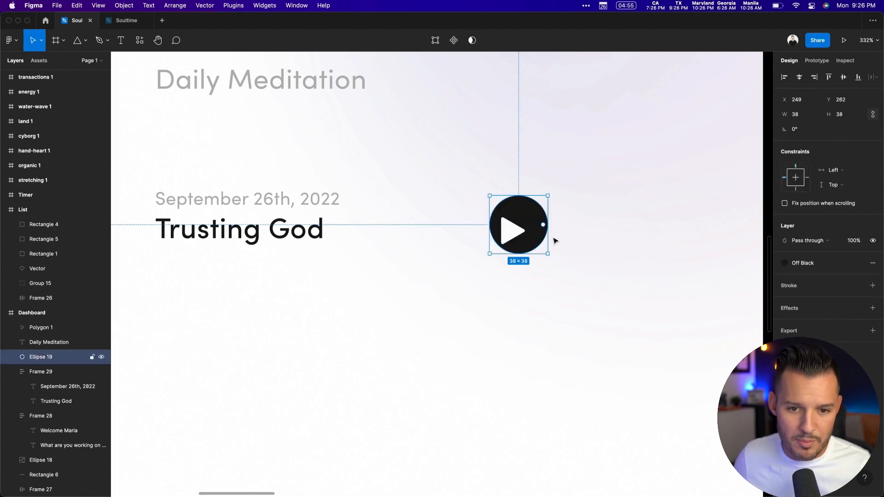
Select the triangle and the circle and align their centres
key(Escape)
click(525, 230)
drag(572, 186, 487, 270)
click(848, 79)
Scale the triangle down to 18 × 18 around its centre inside the circle
key(z)
drag(577, 186, 432, 296)
click(657, 306)
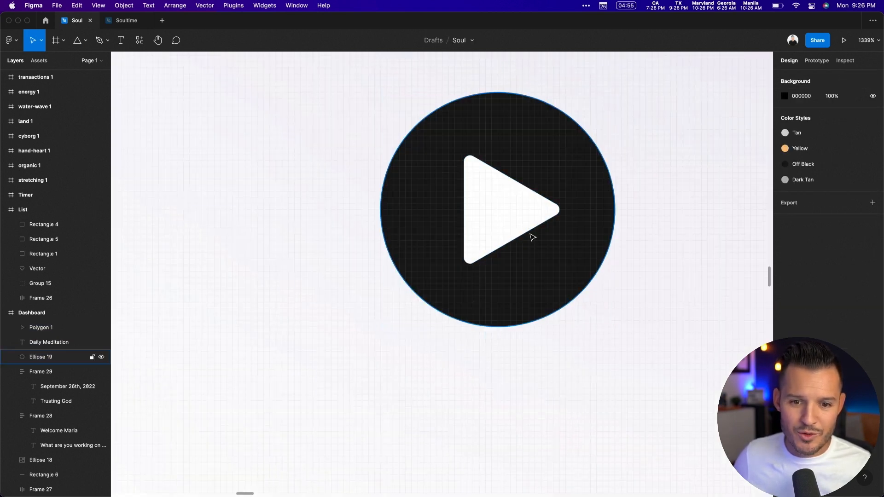
click(530, 230)
drag(556, 149, 553, 152)
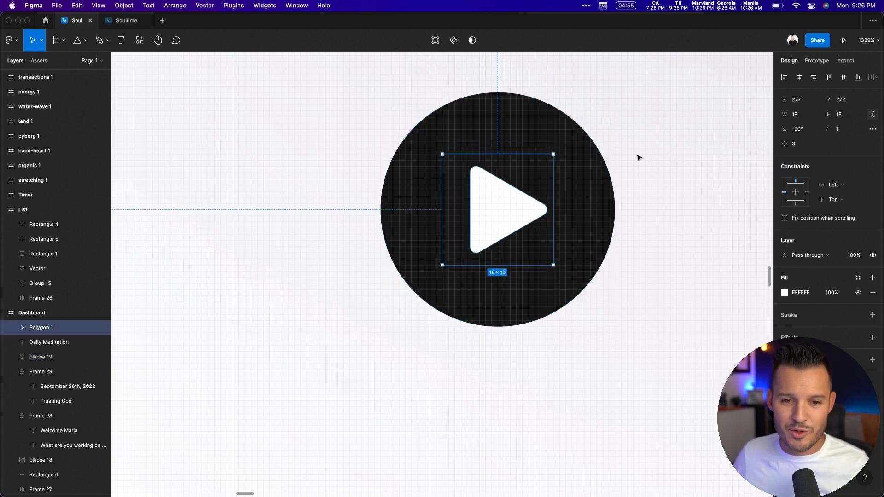
Nudge the triangle about 1 px to the left inside the circle
shift+click(549, 162)
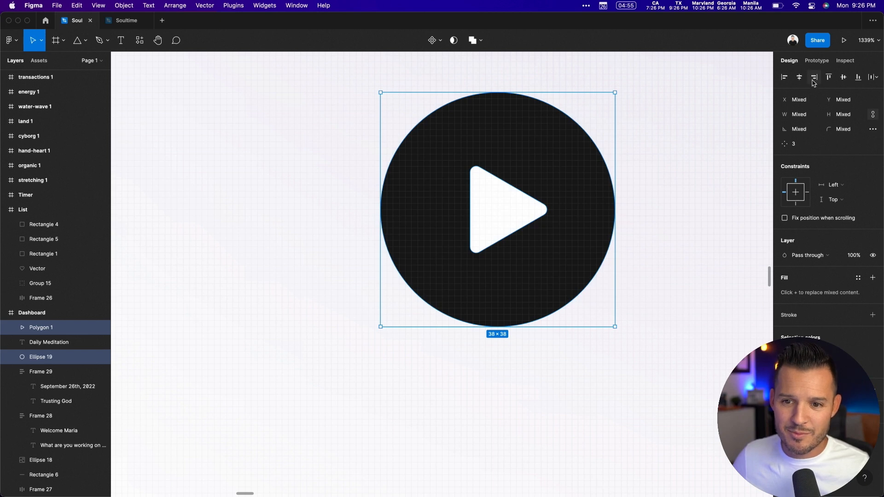
key(Escape)
click(514, 211)
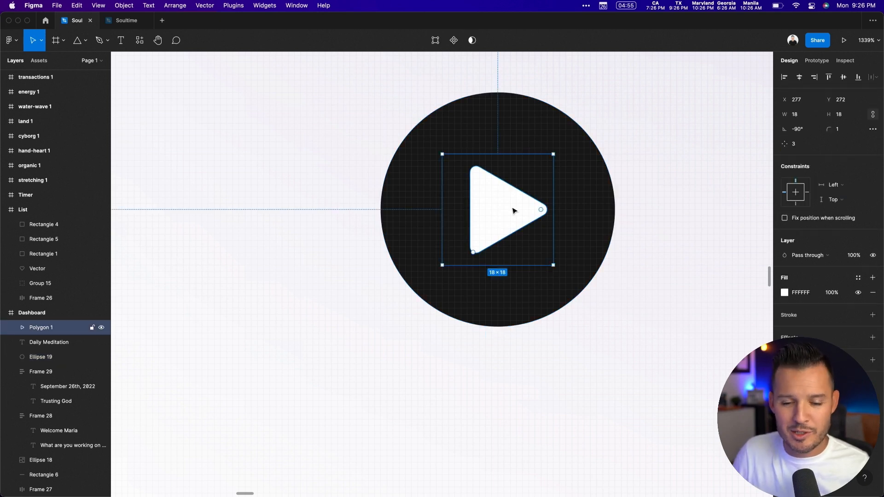
key(Escape)
click(514, 210)
Group the triangle and the circle into one play button
drag(634, 99, 394, 366)
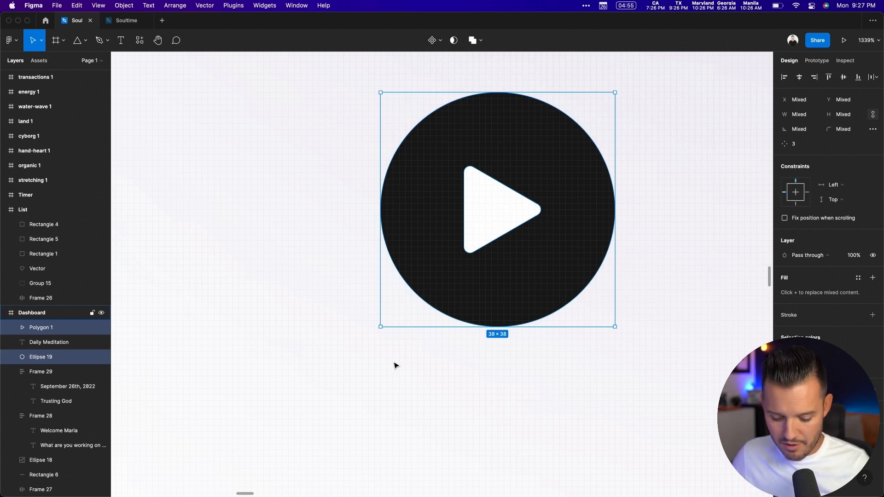
key(super+g)
key(minus)
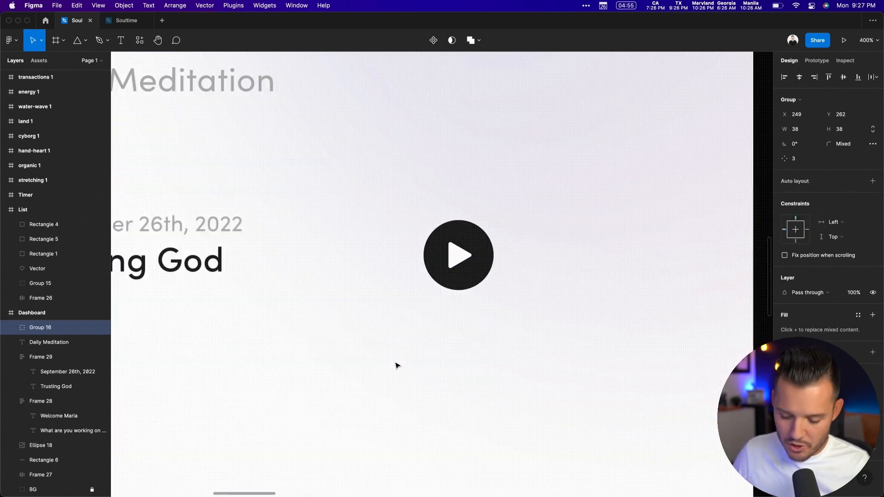
key(minus)
scroll(476, 302, left, 1)
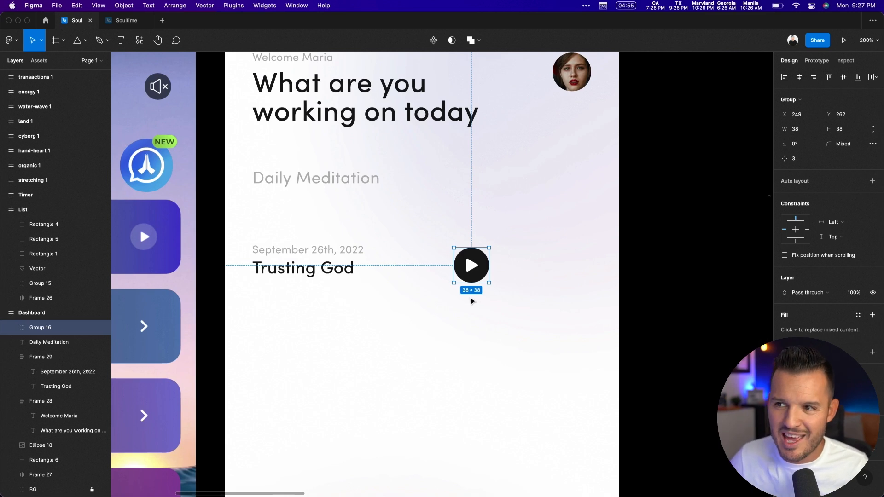
Scale the play button group down to 32 × 32
key(k)
drag(488, 283, 482, 279)
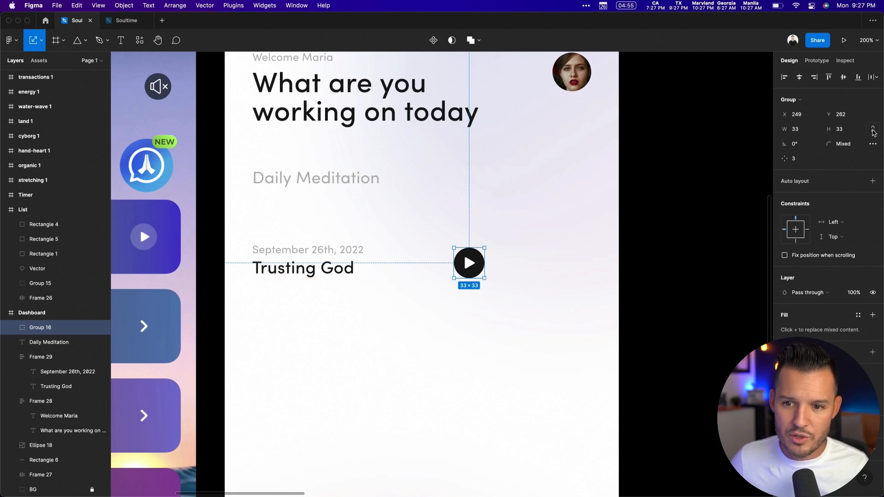
click(799, 131)
key(Down)
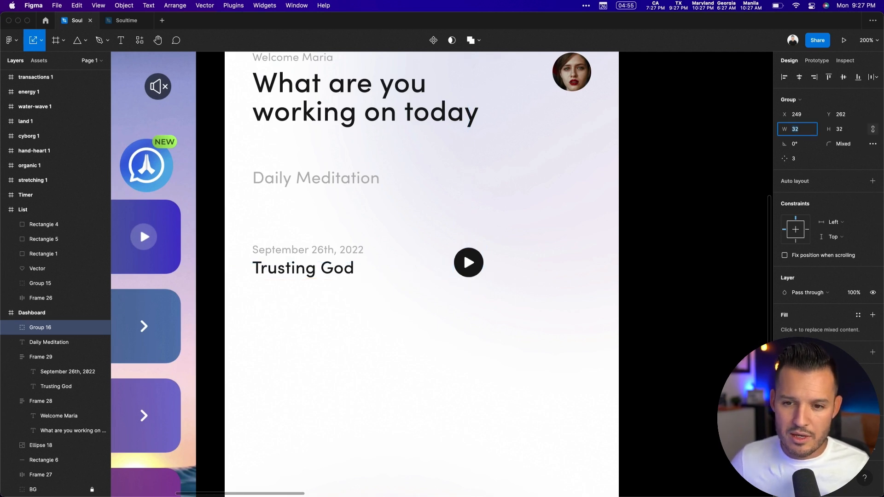
click(479, 309)
Move the play button up to Y 259 and nearer the texts, and wrap both in a horizontal auto layout frame
key(v)
mouse_move(473, 271)
mouse_down()
mouse_move(478, 263)
mouse_move(461, 269)
mouse_up()
drag(491, 236, 299, 301)
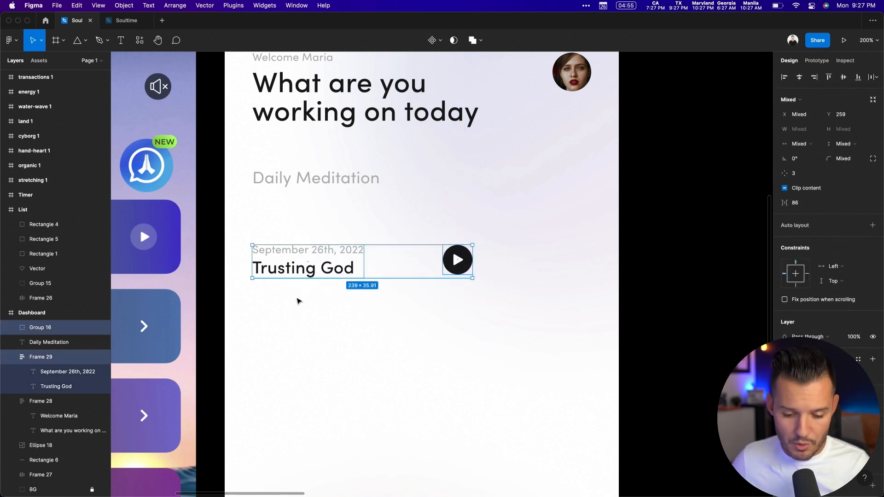
key(shift+a)
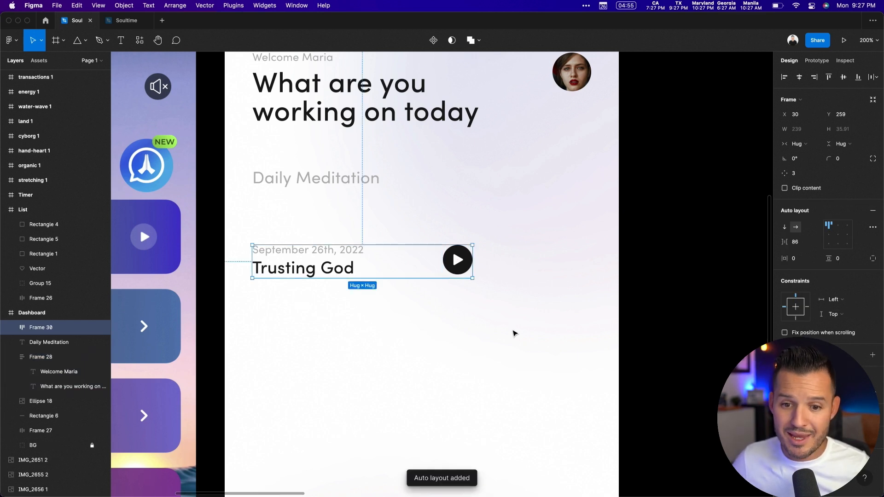
Set the auto layout frame's horizontal and vertical padding to 16
click(807, 260)
text(8)
key(Return)
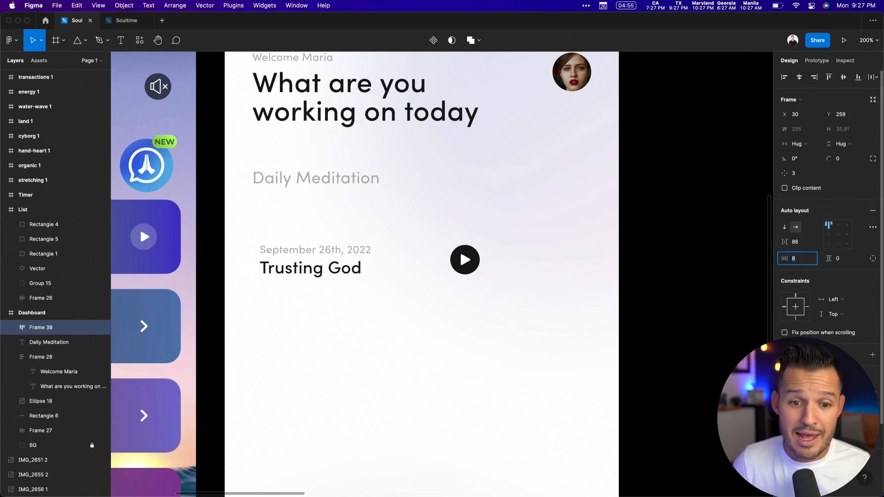
text(16)
key(Return)
key(Tab)
text(16)
key(Return)
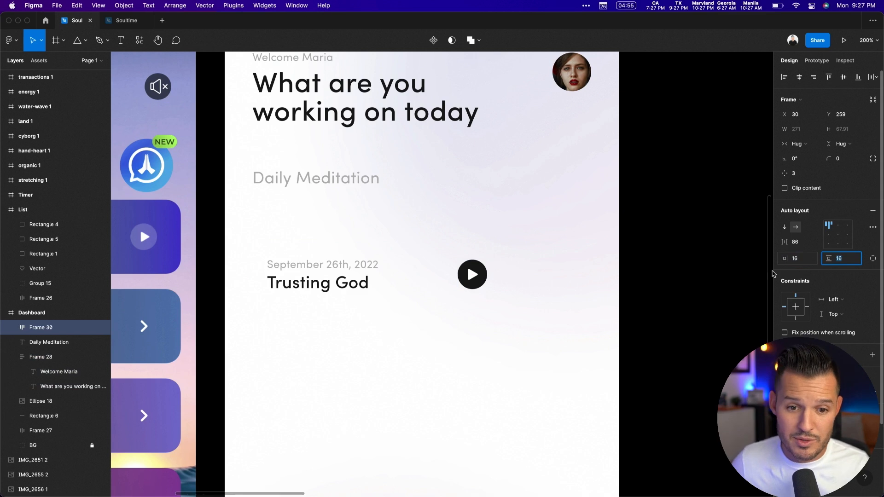
Give the meditation card frame a white fill and a corner radius of 16
key(Escape)
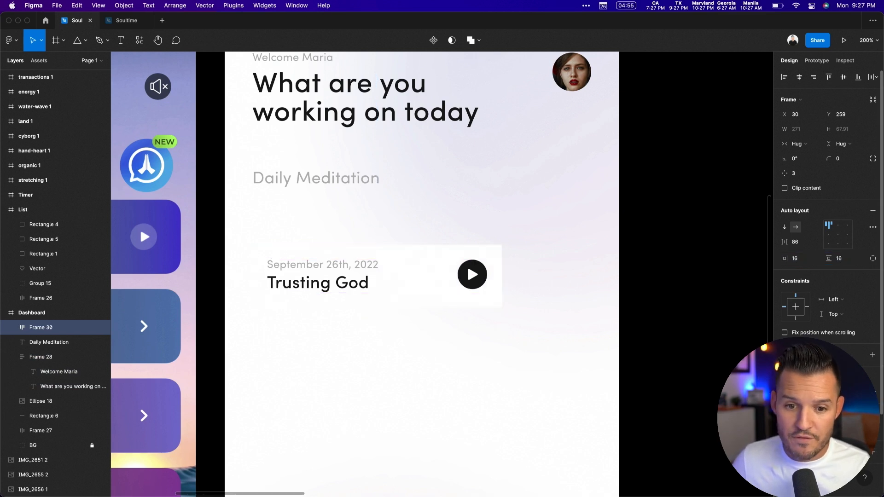
click(849, 162)
text(16)
key(Return)
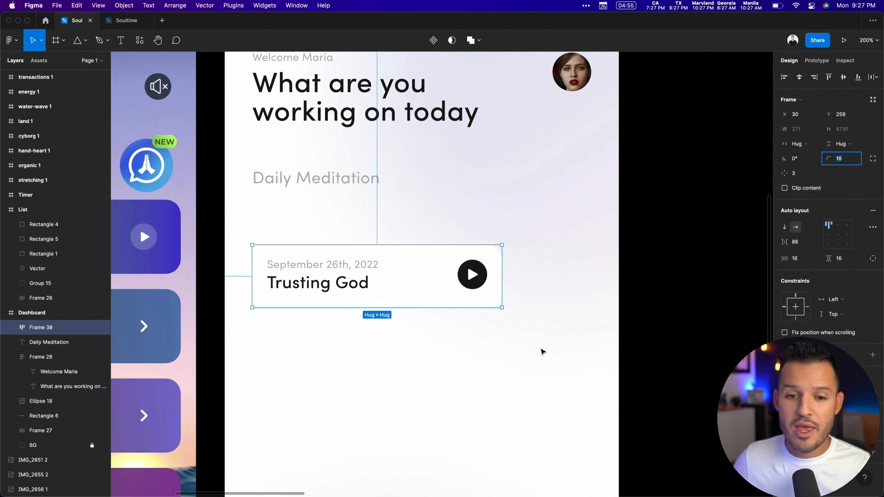
Set the date and title frame inside the meditation card to fill the container horizontally
drag(502, 280, 575, 286)
double_click(576, 286)
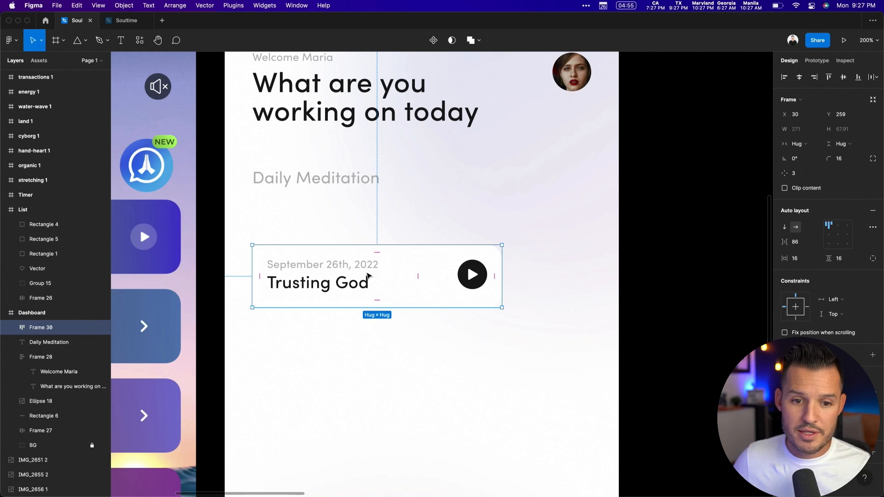
click(368, 280)
click(796, 144)
click(821, 159)
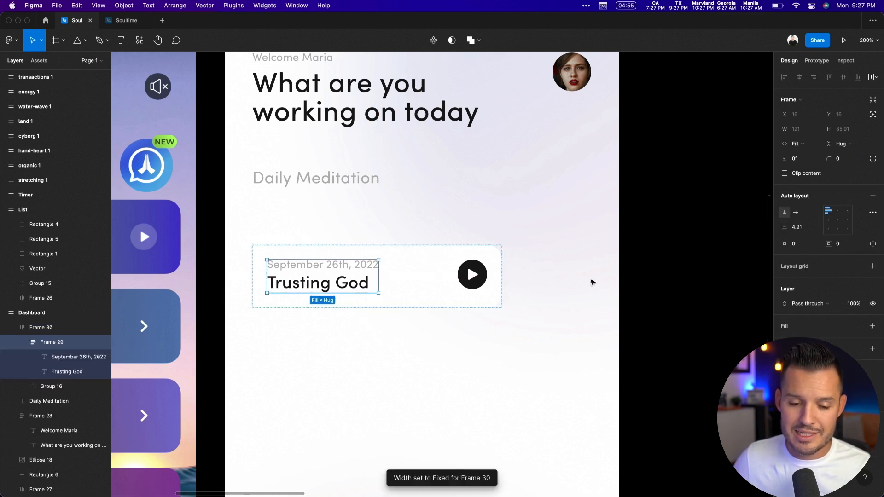
Widen the meditation card frame to 368 and move it up to Y 210, just beneath the Daily Meditation heading
click(589, 282)
click(501, 273)
drag(502, 273, 569, 271)
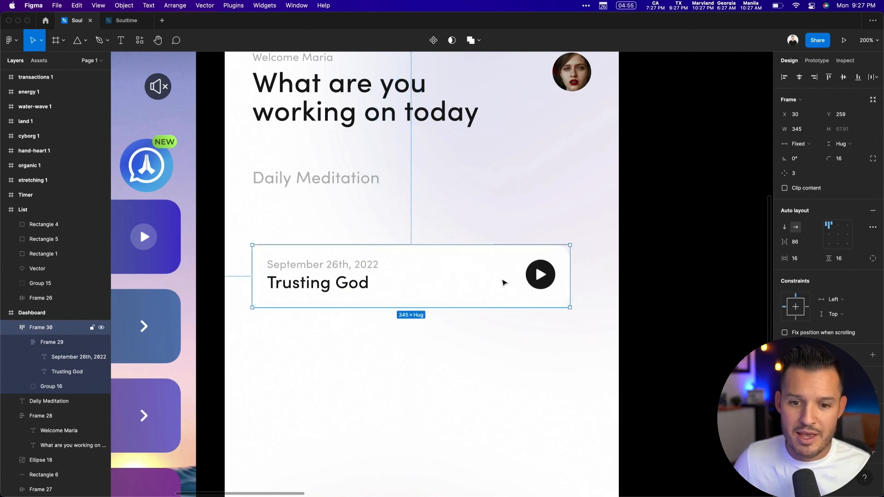
drag(578, 272, 592, 272)
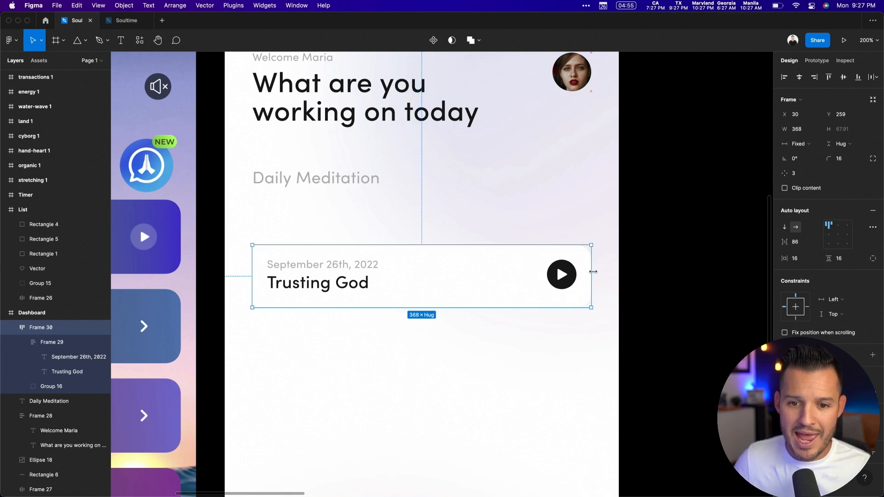
key(alt)
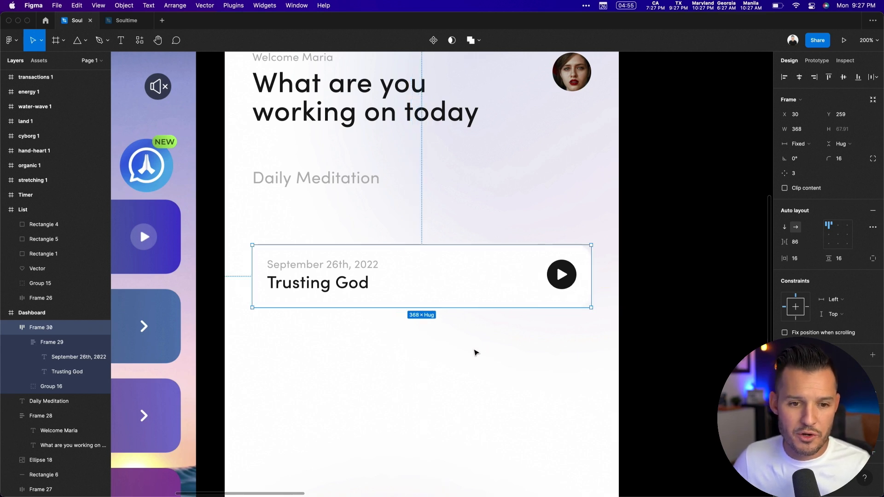
drag(404, 294, 400, 255)
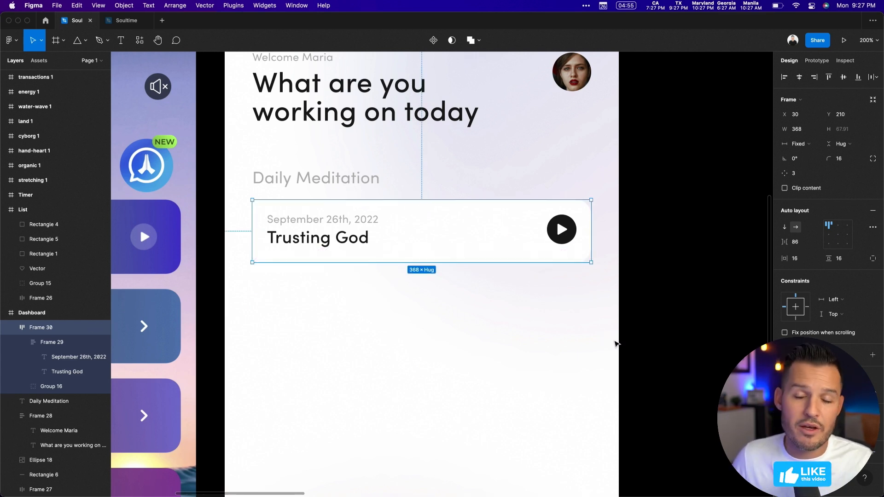
Save the bottom navigation bar's shadow as a new effect style named "Shadow 1"
scroll(681, 375, down, 10)
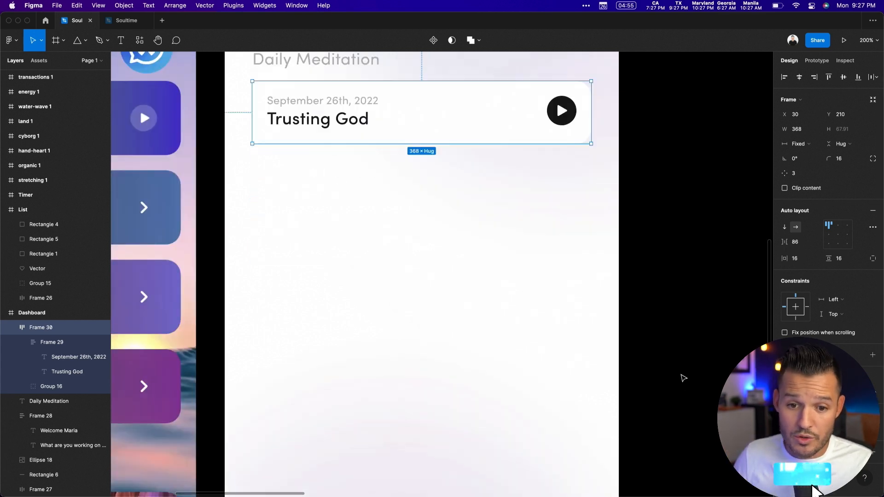
scroll(683, 376, down, 3)
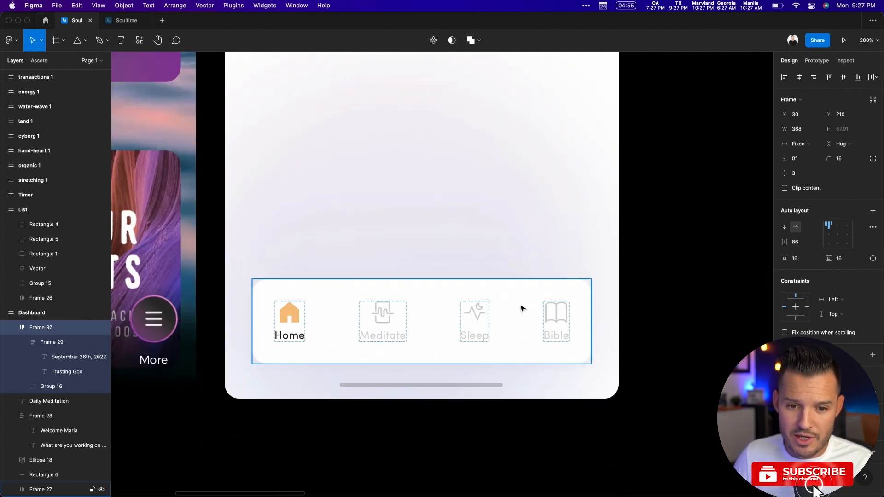
click(523, 308)
scroll(812, 485, down, 5)
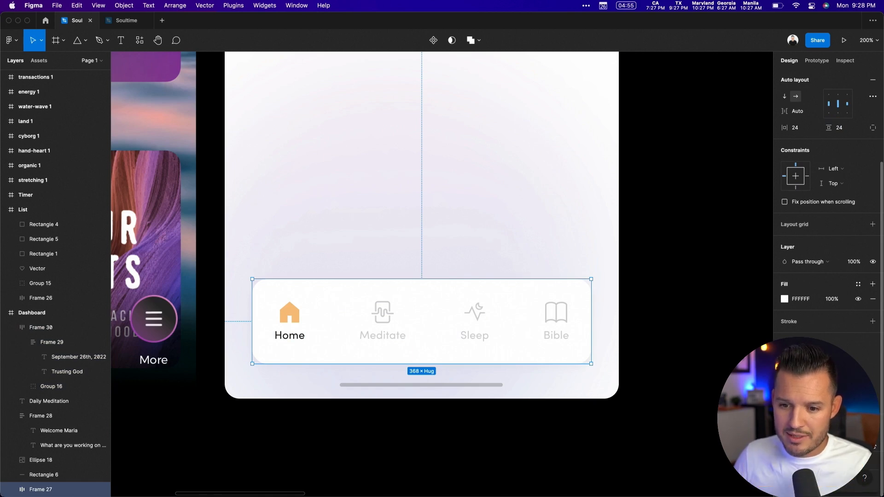
click(873, 445)
text(Sub)
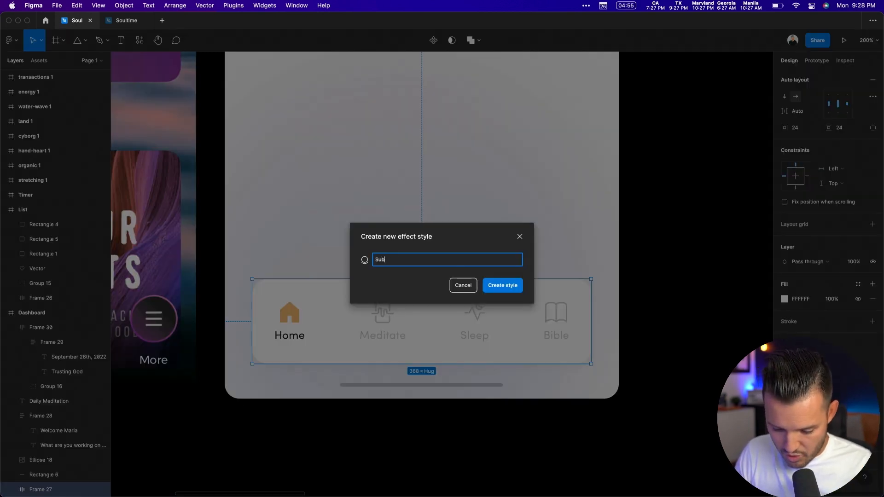
text(t)
key(super+a)
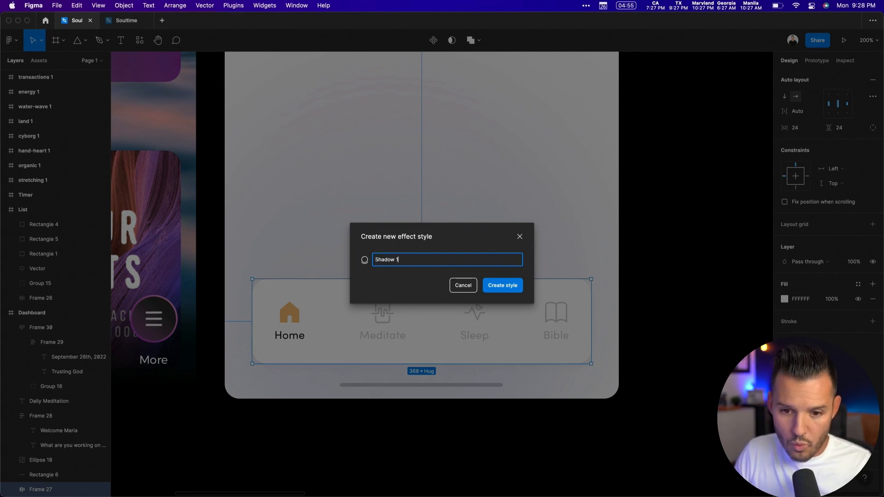
key(Return)
click(650, 349)
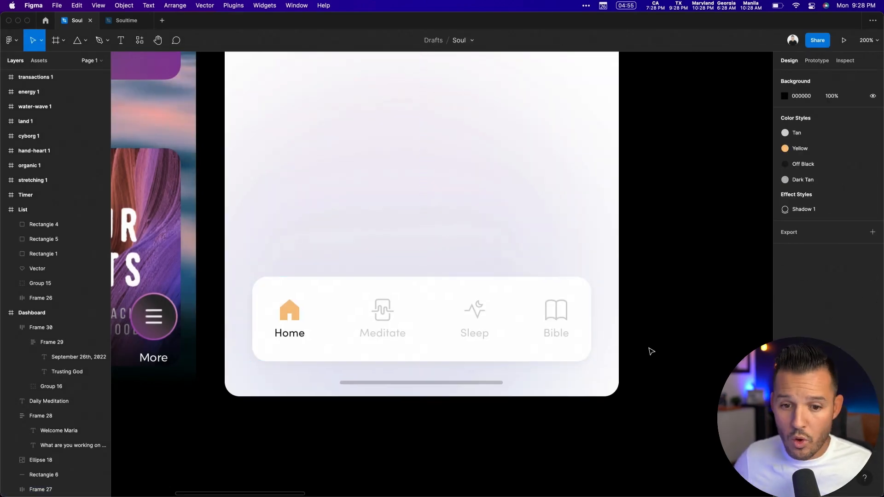
Apply the Shadow 1 effect style to the meditation card frame
scroll(654, 345, up, 10)
scroll(653, 344, up, 2)
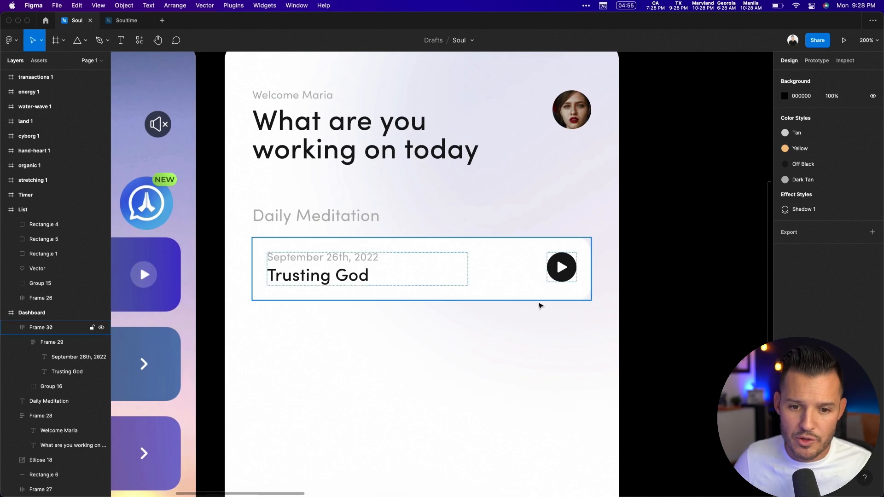
click(507, 290)
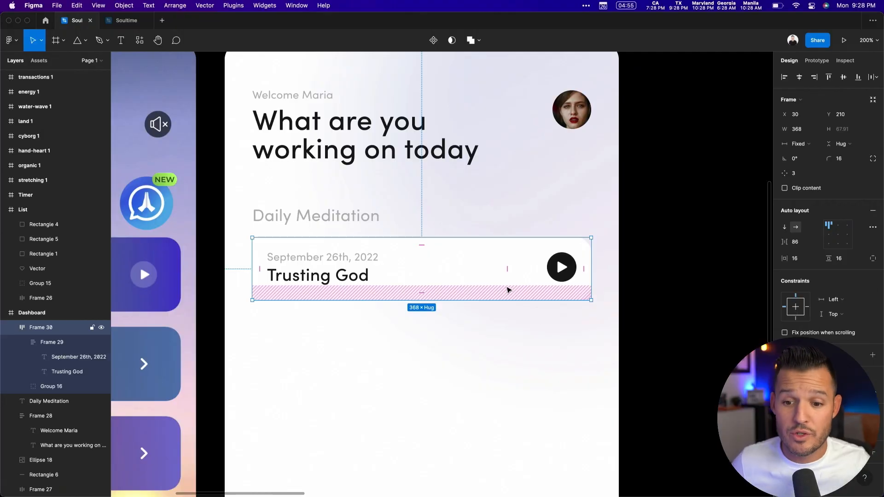
scroll(829, 230, down, 4)
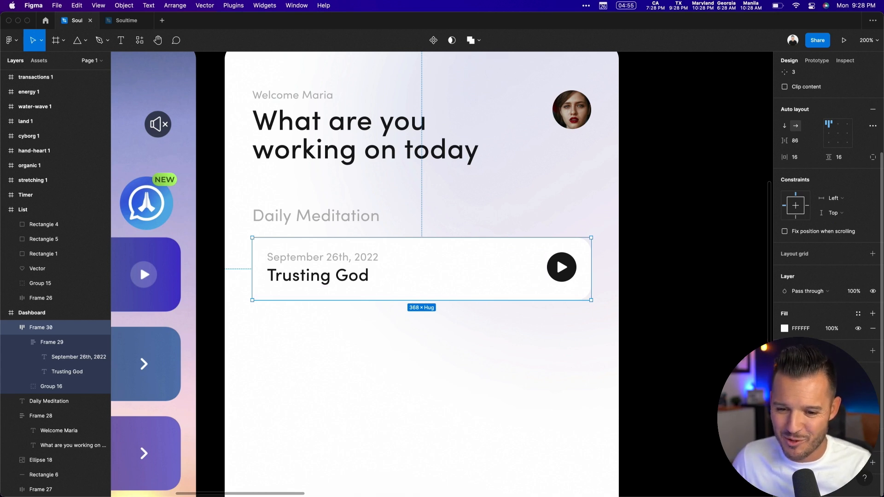
click(873, 463)
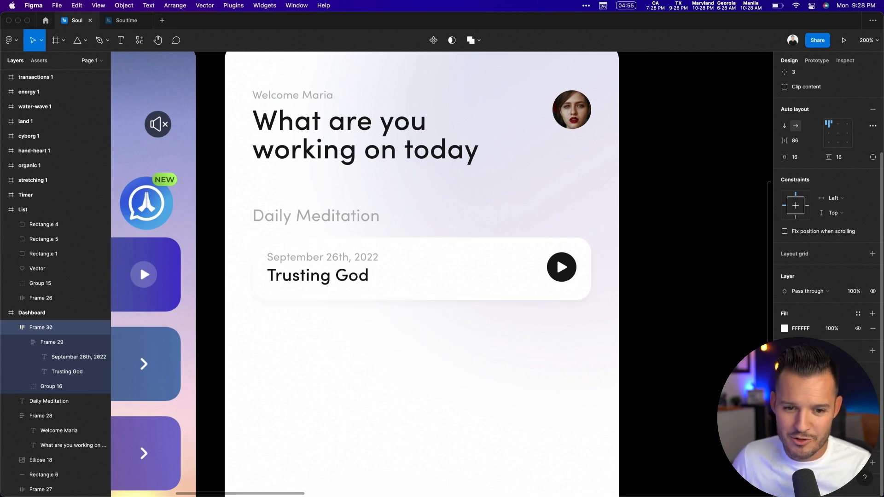
click(691, 346)
Collapse all layers and lock the Dashboard's BG group
drag(619, 202, 233, 357)
key(shift+0)
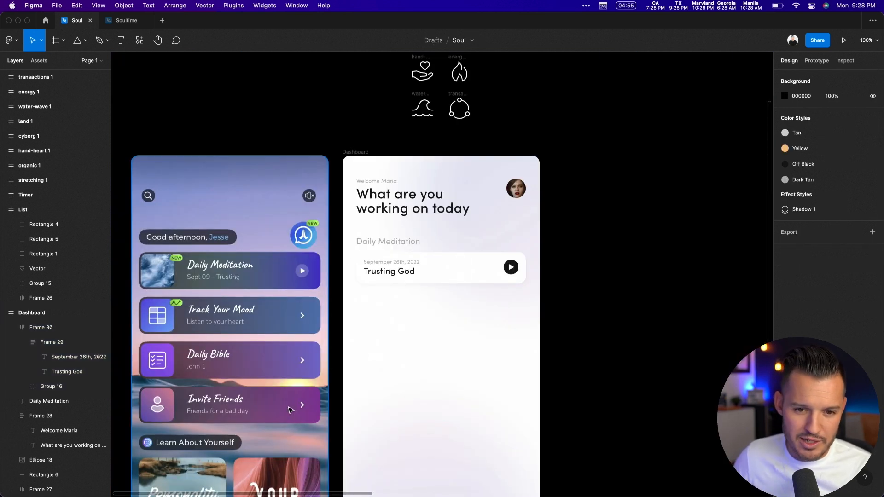
scroll(612, 351, down, 5)
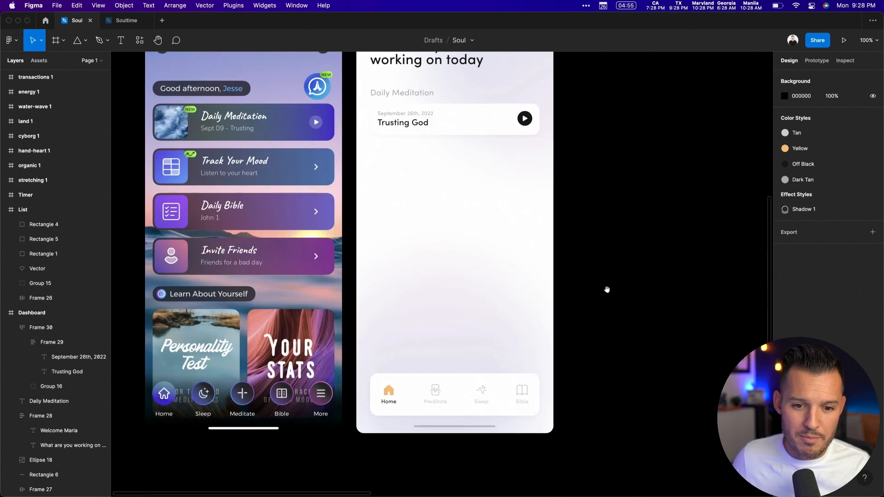
scroll(487, 340, up, 5)
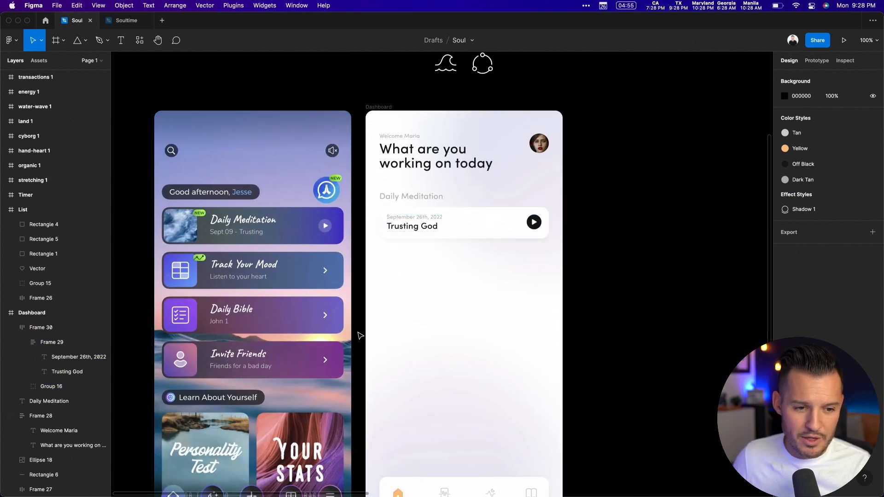
key(alt+l)
click(455, 234)
click(93, 327)
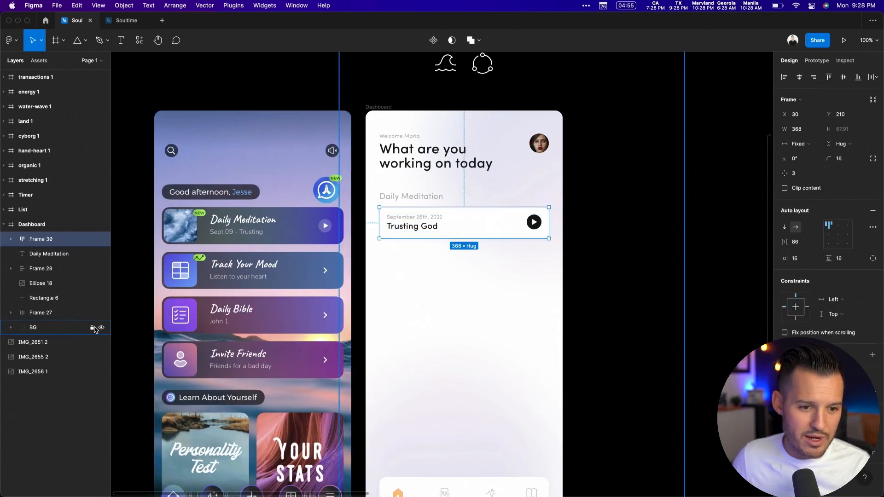
click(502, 172)
drag(508, 131, 466, 138)
click(92, 328)
click(11, 328)
click(653, 308)
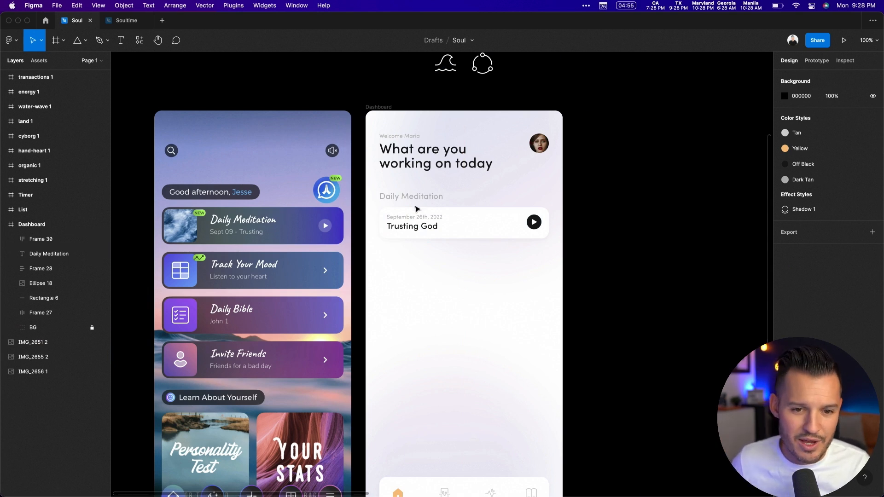
Nudge the Daily Meditation heading down to Y 184, closer to the card
click(414, 197)
key(Down)
key(Down)
key(Down)
key(Down)
key(Down)
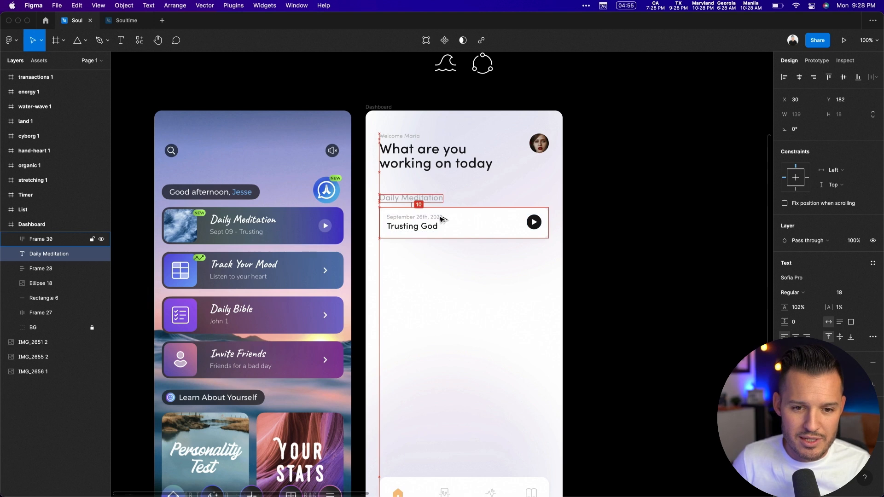
Wrap the Daily Meditation heading and its card in a vertical auto layout frame with 8 spacing
click(500, 212)
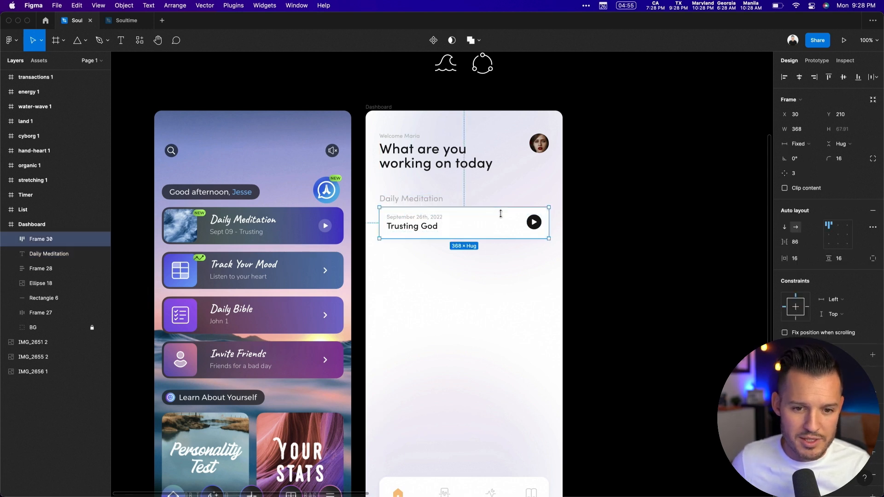
scroll(410, 316, up, 5)
shift+click(336, 196)
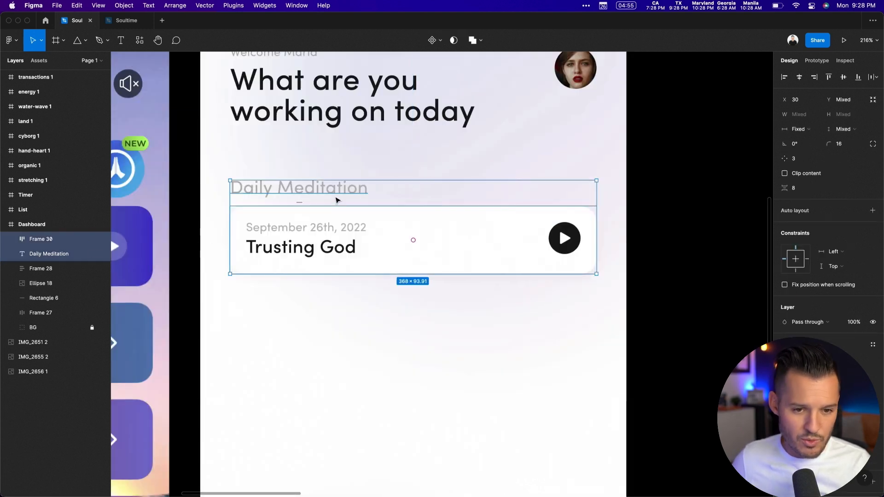
key(shift+a)
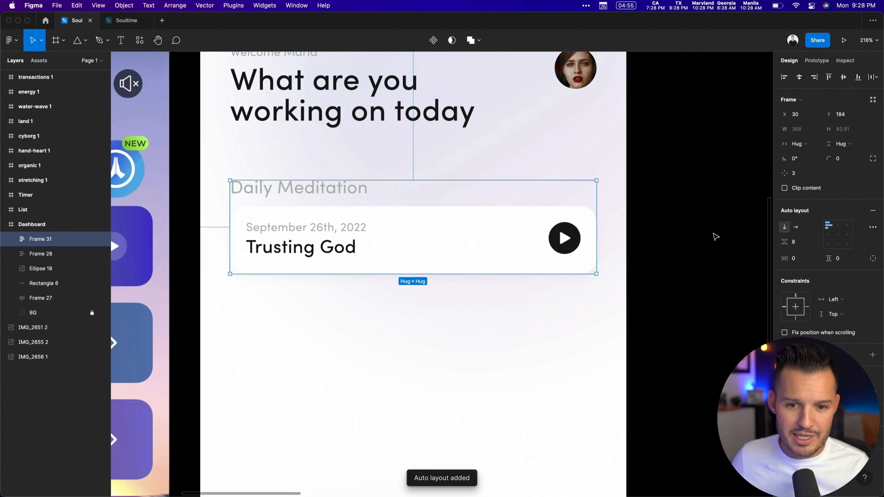
click(668, 232)
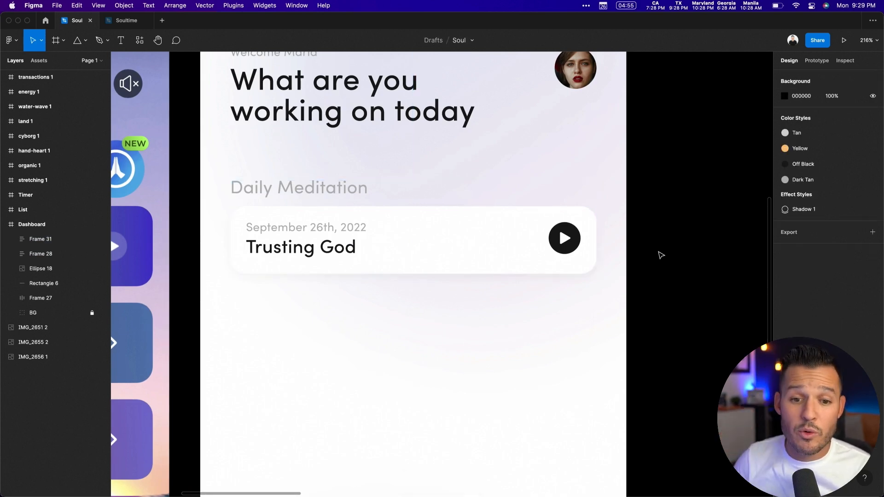
Copy the Daily Meditation heading onto the Dashboard frame and place the copy below the card at X 30, Y 338
click(309, 194)
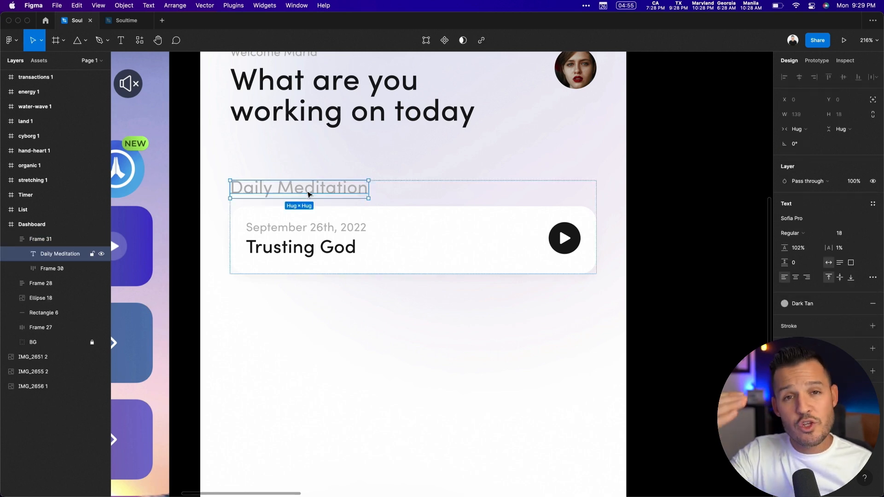
key(shift+0)
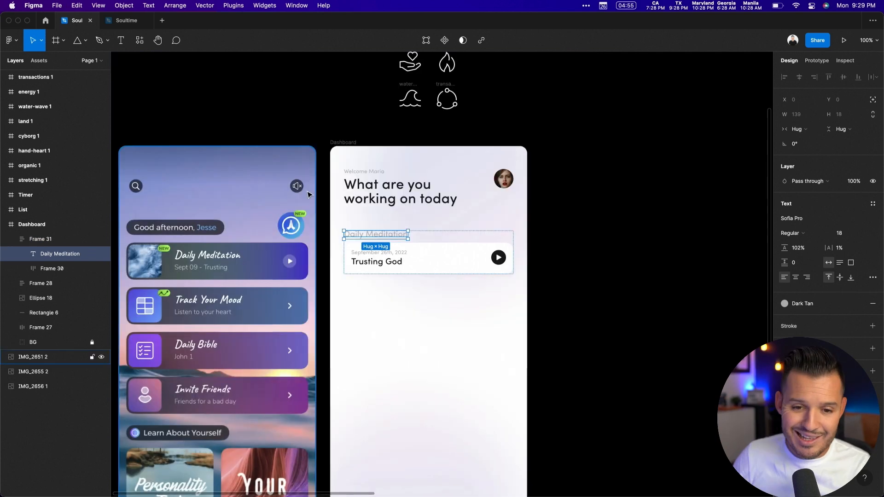
scroll(427, 250, down, 5)
scroll(426, 250, left, 3)
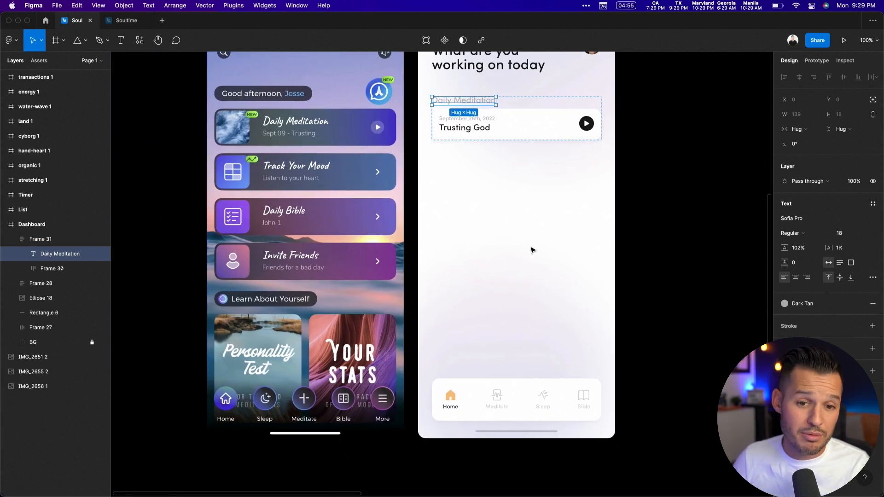
click(506, 250)
scroll(487, 251, up, 2)
scroll(487, 250, right, 3)
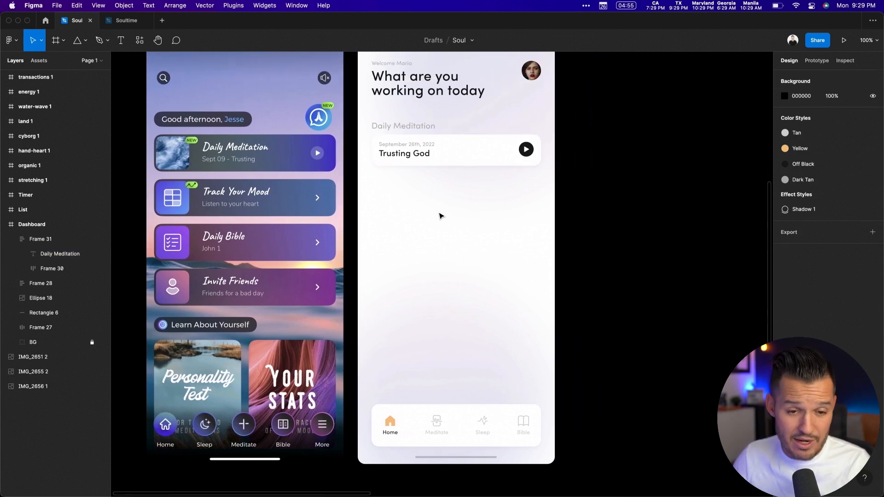
right_click(437, 214)
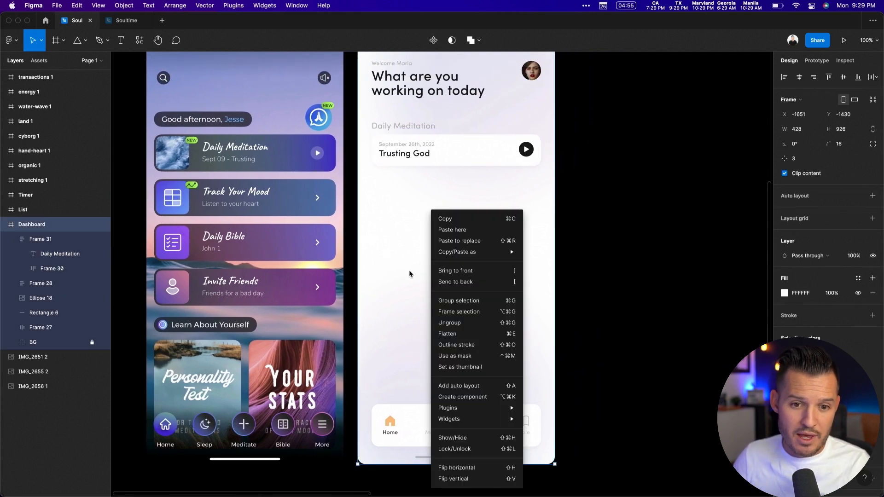
click(448, 230)
drag(450, 221, 395, 197)
Change the copied heading's text to "Featured Collections"
double_click(393, 197)
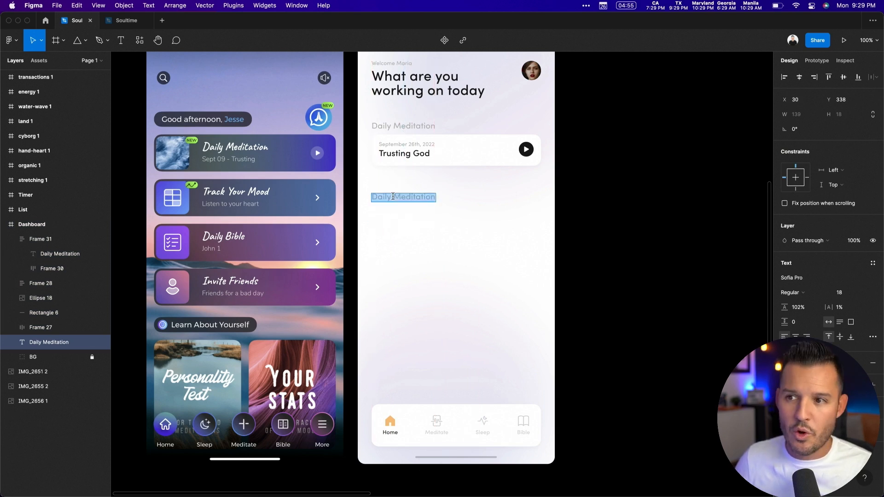
text(Featur)
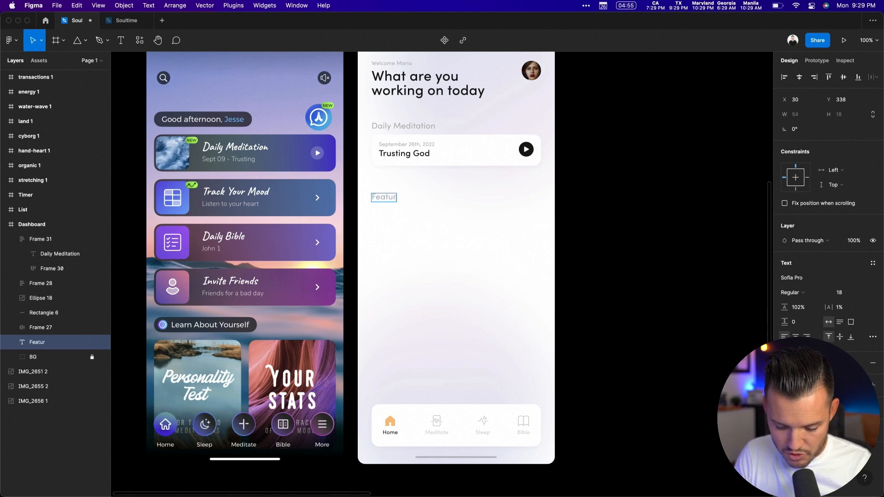
text(ed Coll)
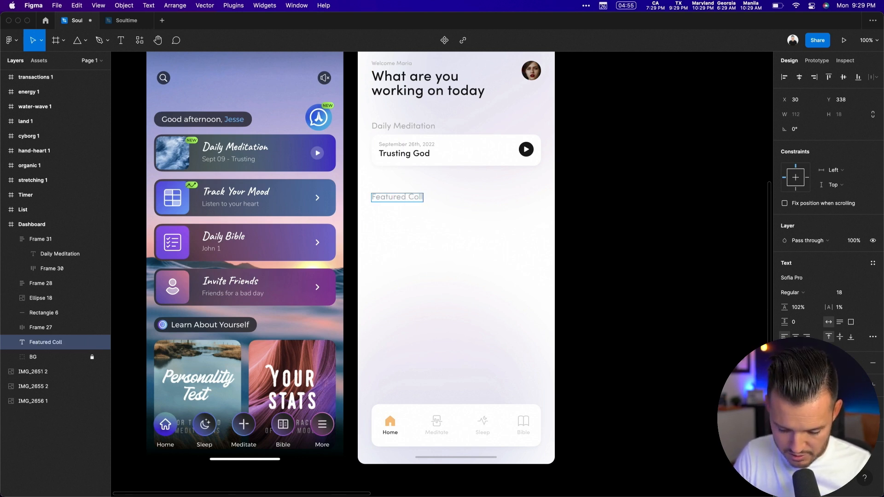
text(ections)
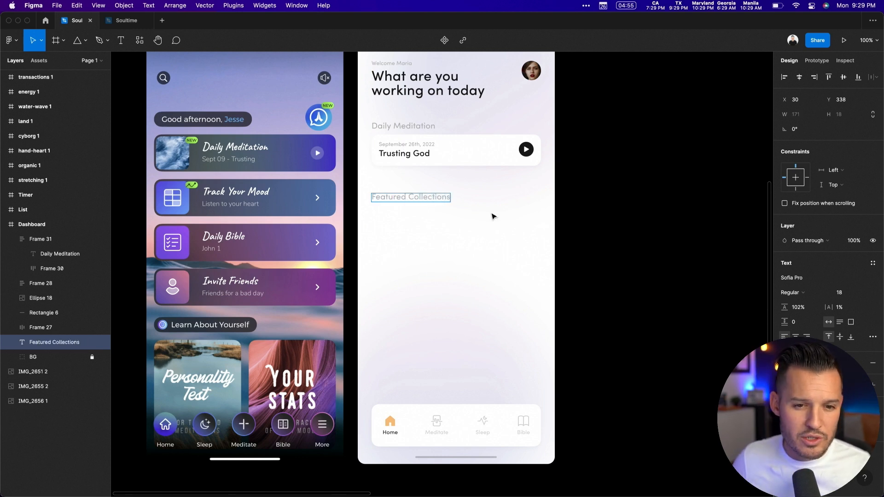
click(493, 216)
Darken the Dark Tan color style to 959595
scroll(464, 253, up, 3)
scroll(463, 252, right, 2)
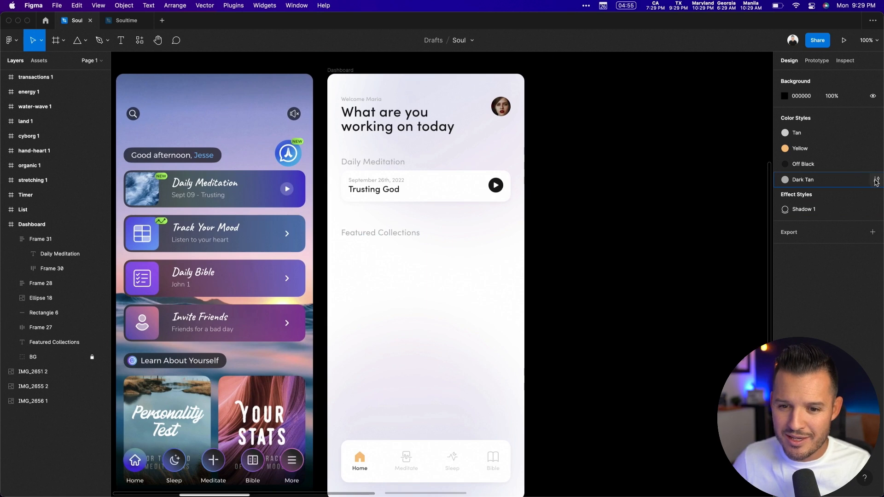
click(876, 179)
click(673, 314)
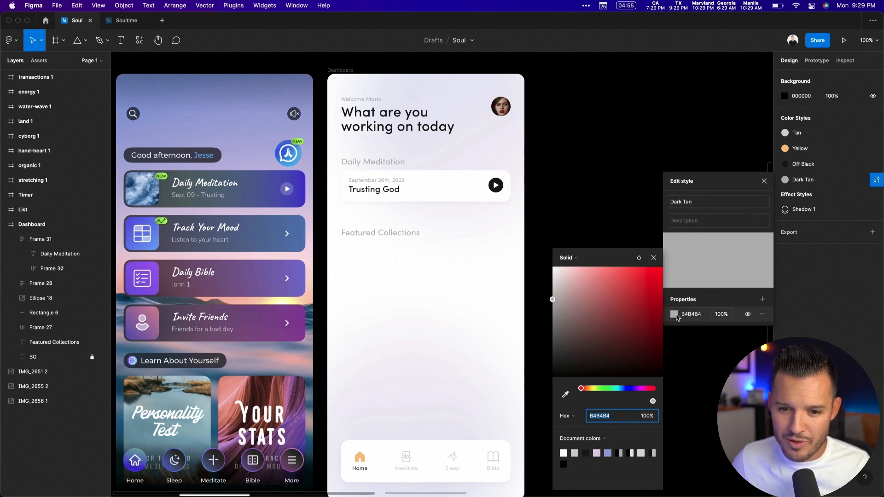
drag(555, 303, 545, 319)
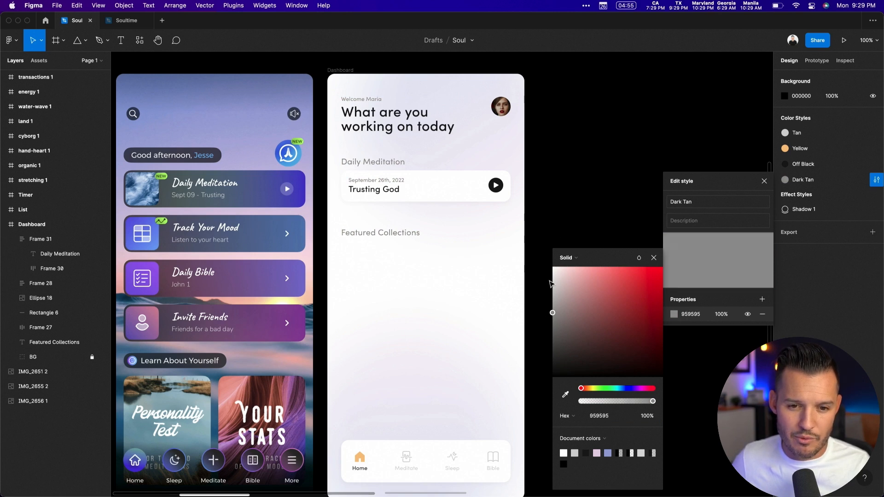
click(551, 197)
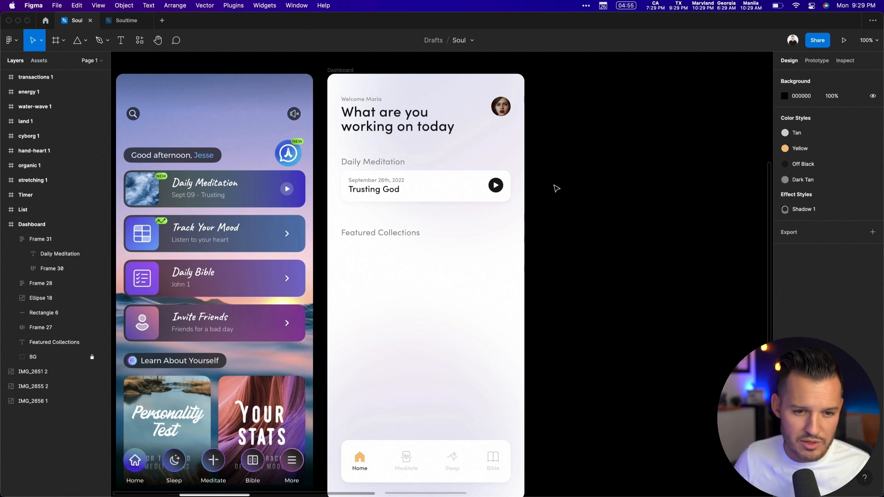
click(400, 240)
scroll(536, 239, down, 2)
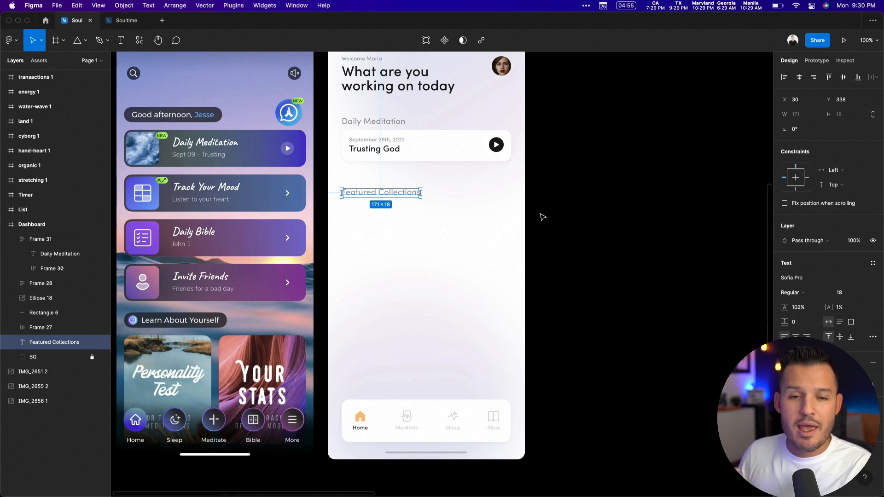
scroll(543, 217, up, 6)
scroll(571, 414, down, 6)
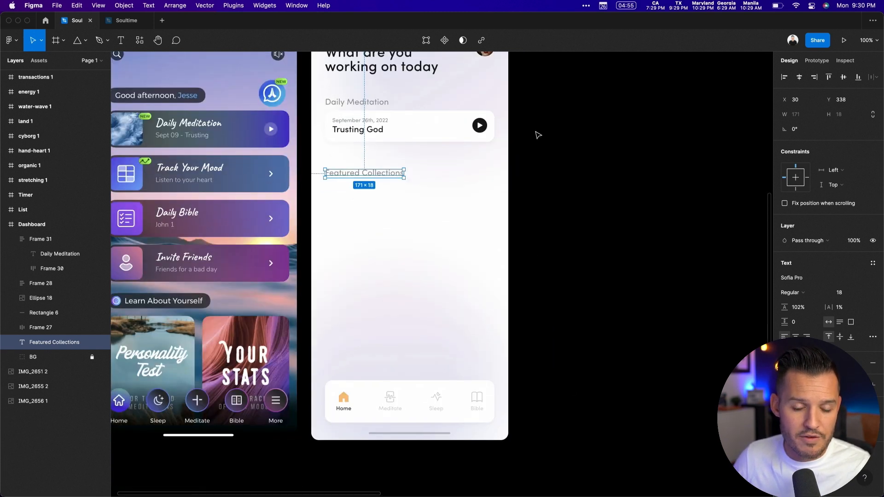
click(417, 212)
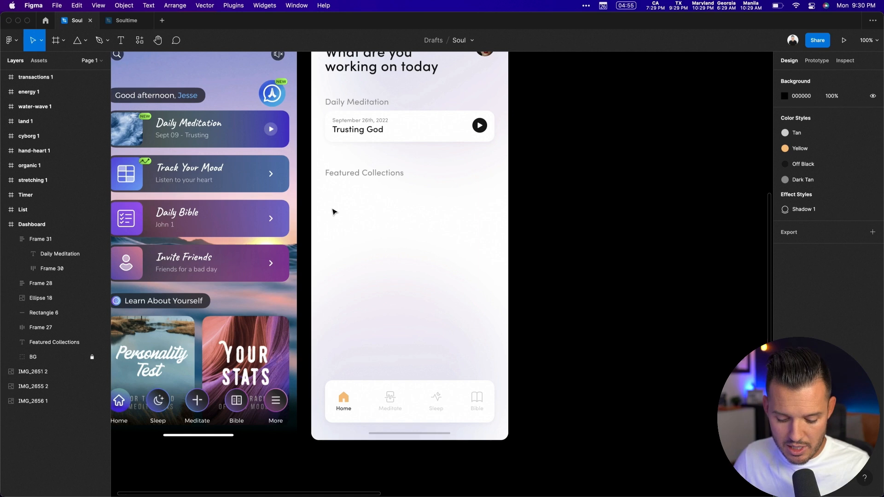
Draw a card frame about 273 × 352 below the Featured Collections heading and give it an image fill
key(f)
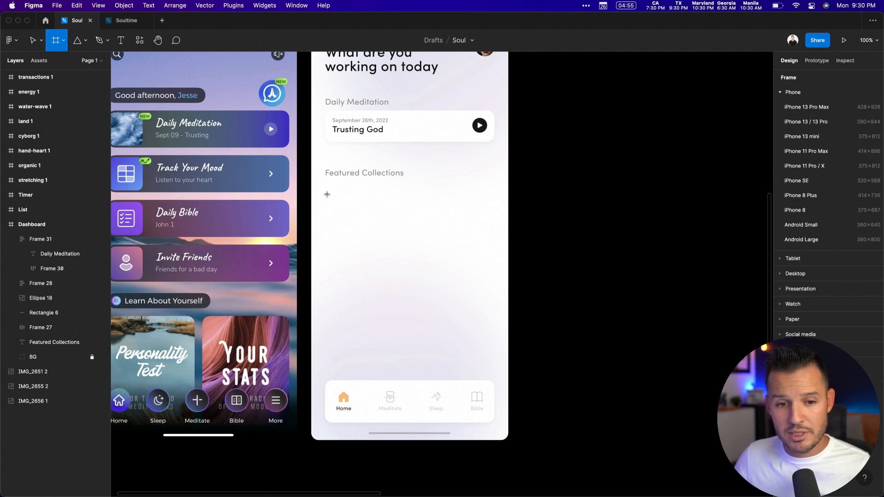
drag(326, 192, 451, 355)
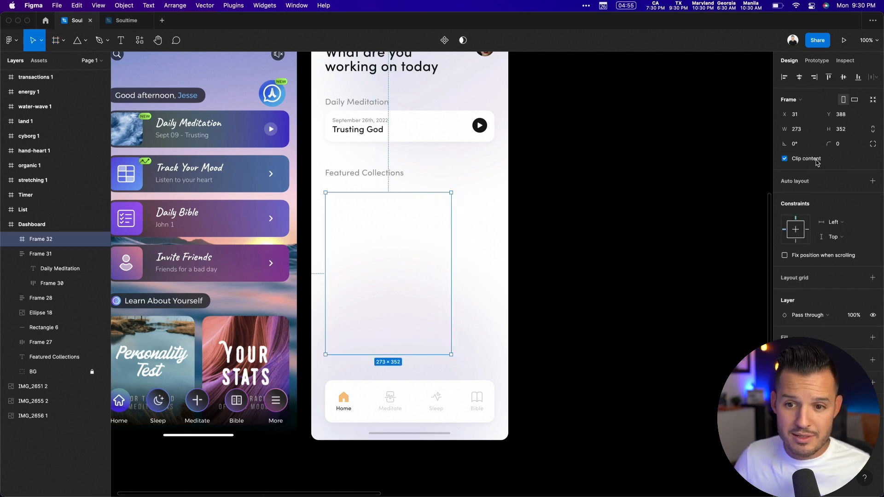
click(872, 337)
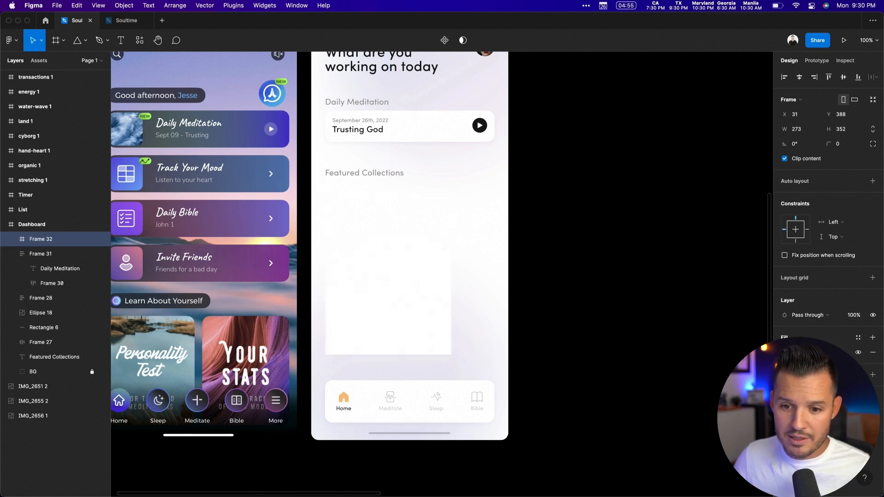
click(785, 352)
click(685, 258)
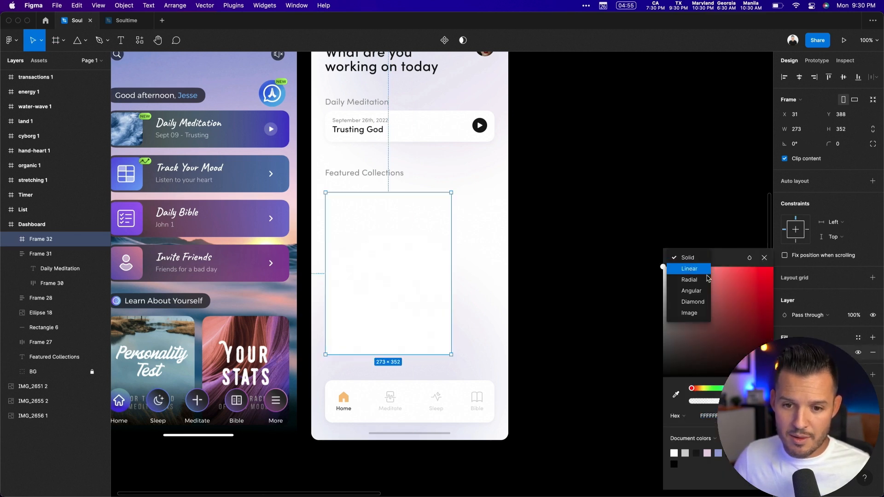
click(690, 313)
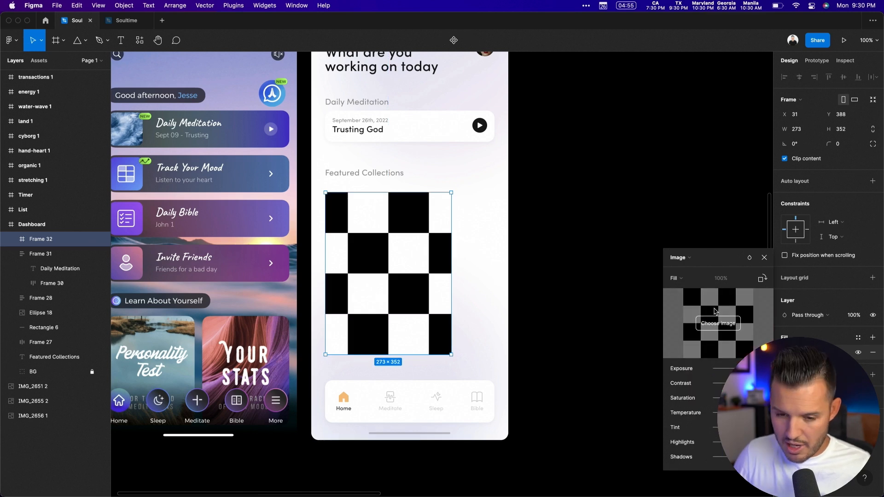
click(764, 257)
Fill the card frame with a nature photo from the Unsplash plugin, cycling presets to pink flowers by a lake
key(super+slash)
key(Return)
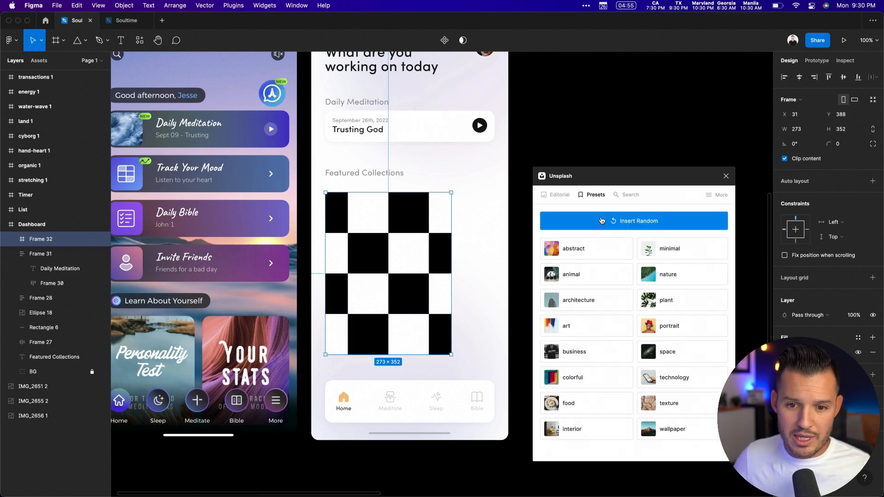
click(666, 276)
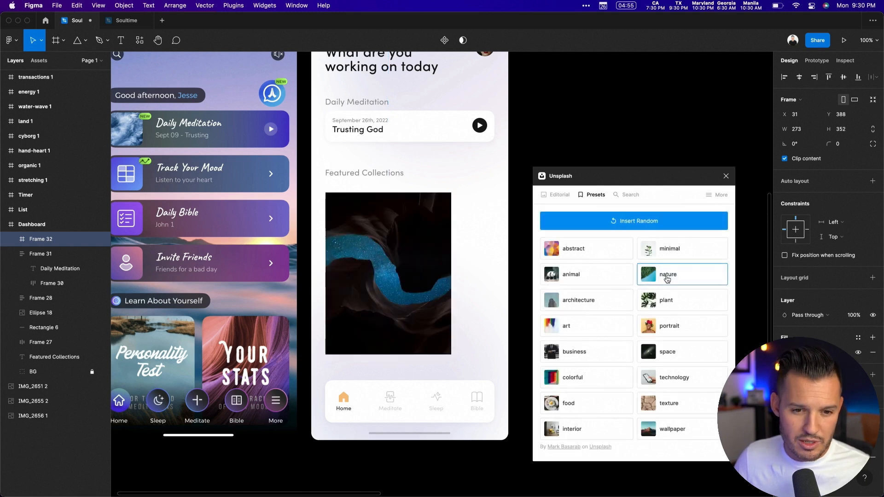
click(666, 276)
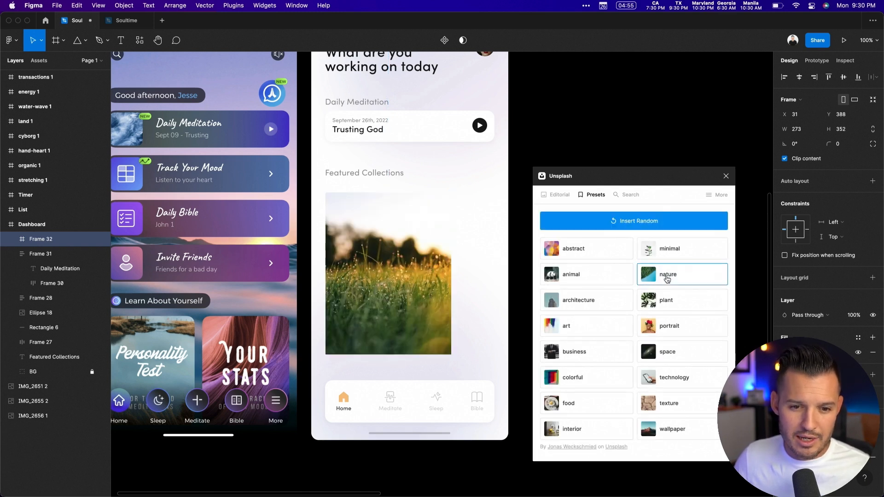
click(665, 279)
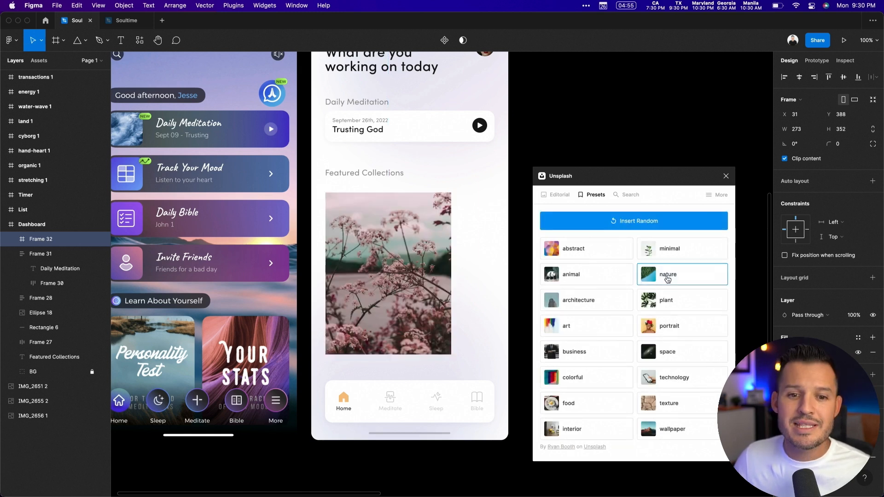
Set the photo card's corner radius to 16 and close the Unsplash plugin
click(849, 145)
text(16)
key(Return)
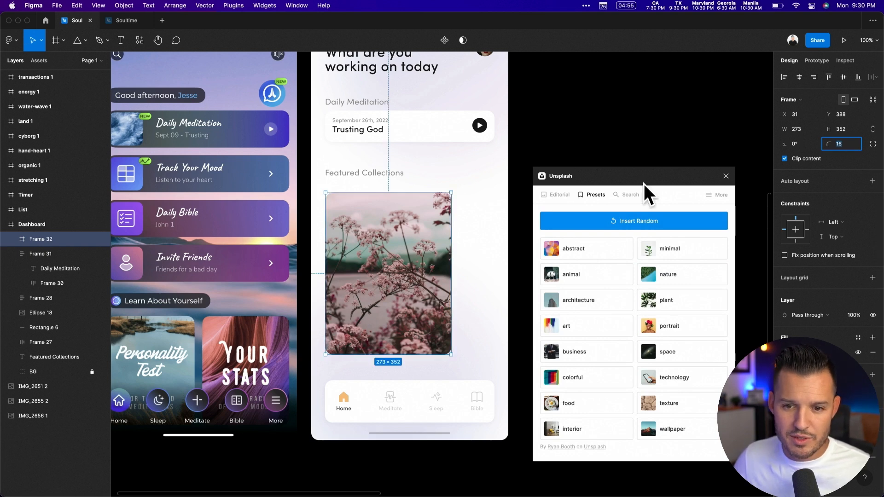
click(726, 175)
click(634, 211)
Copy the date and "Trusting God" text frame from the Daily Meditation card into the photo card
scroll(594, 133, down, 2)
drag(580, 123, 317, 386)
click(375, 309)
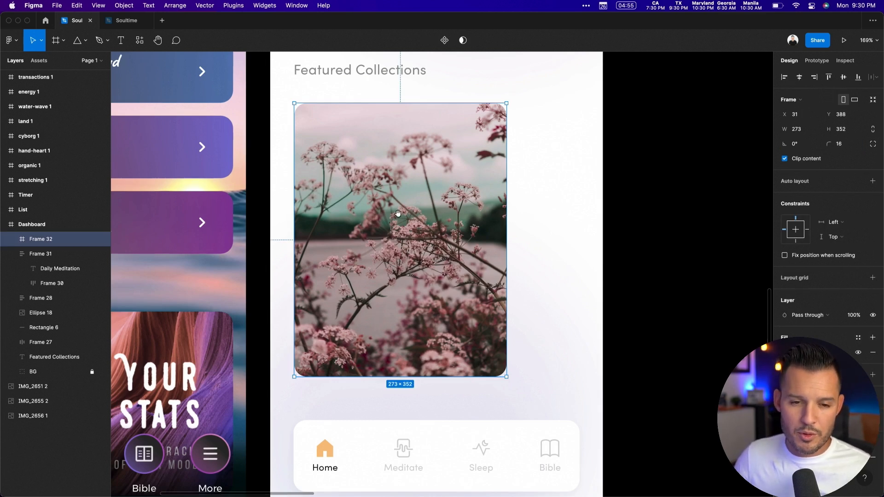
scroll(404, 215, up, 5)
double_click(361, 183)
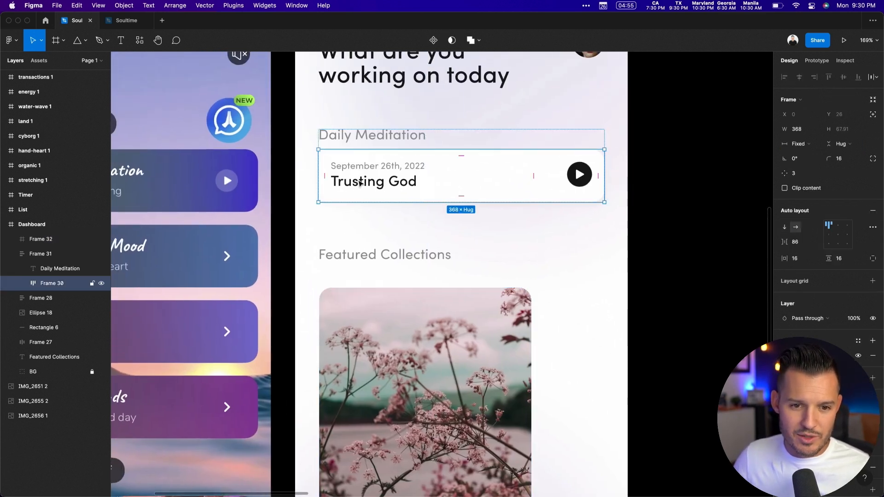
double_click(360, 182)
scroll(366, 207, down, 5)
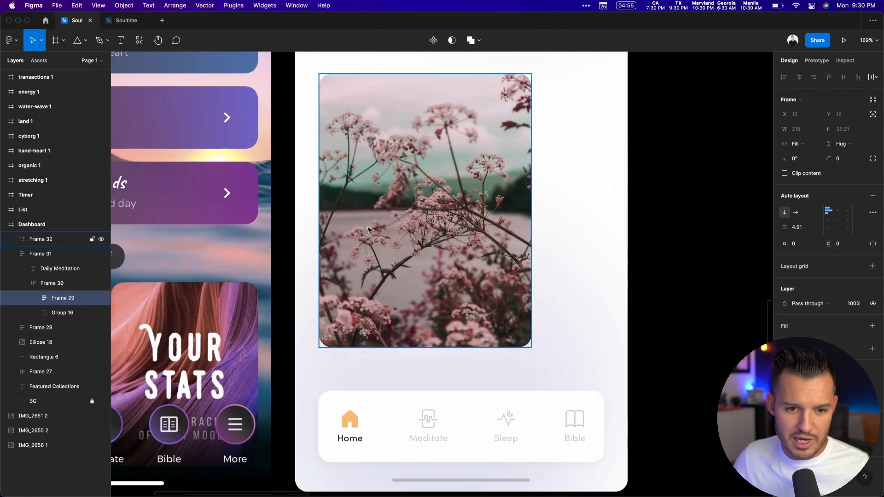
click(368, 229)
key(super+v)
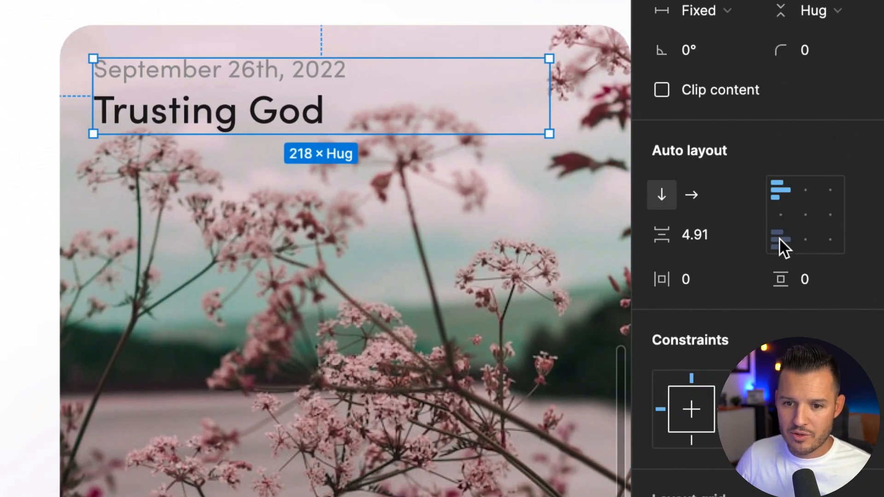
Set the copied text frame's auto layout alignment to bottom left
click(779, 238)
scroll(455, 283, down, 3)
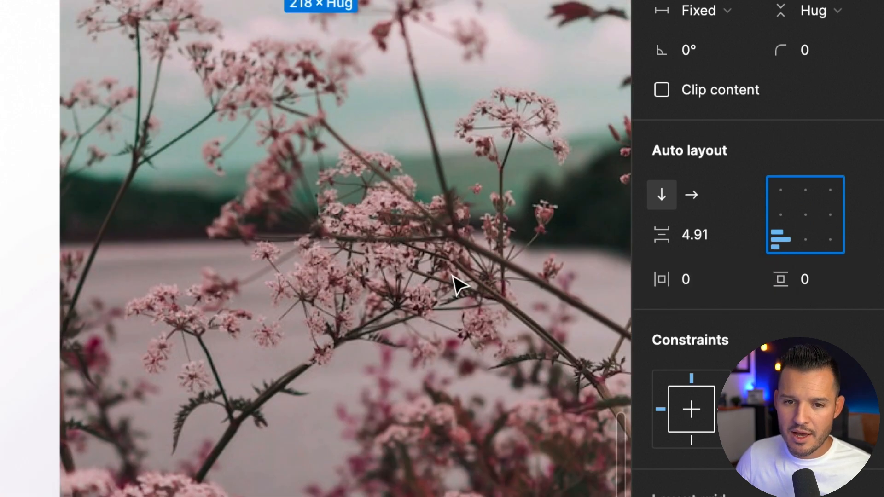
click(388, 263)
scroll(388, 263, down, 5)
scroll(389, 262, up, 5)
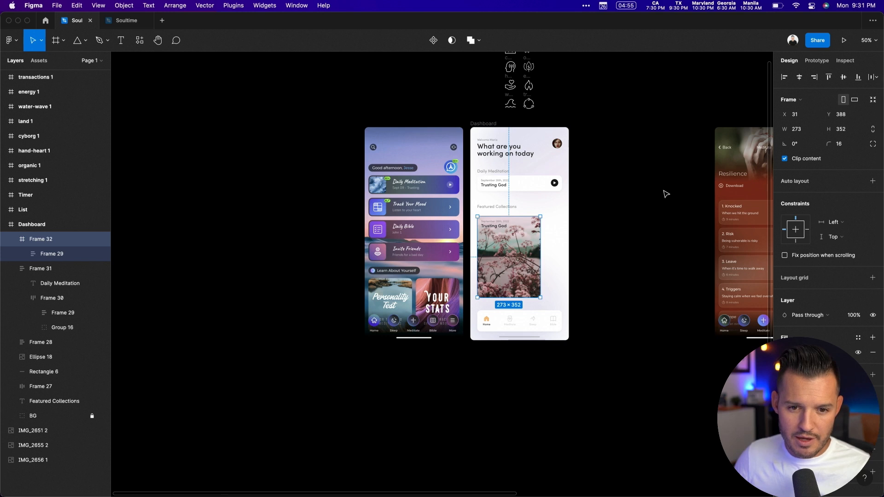
click(639, 221)
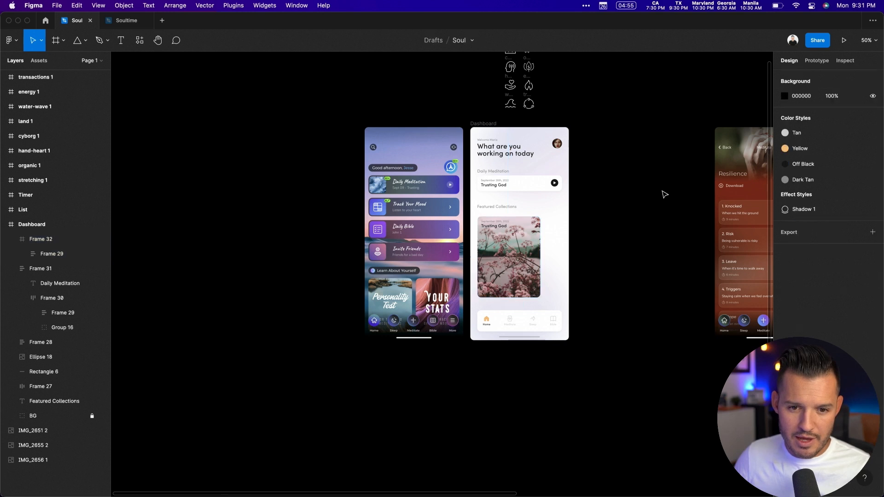
drag(446, 319, 447, 317)
Apply the White color style to both the date and the "Trusting God" title on the photo card
double_click(338, 147)
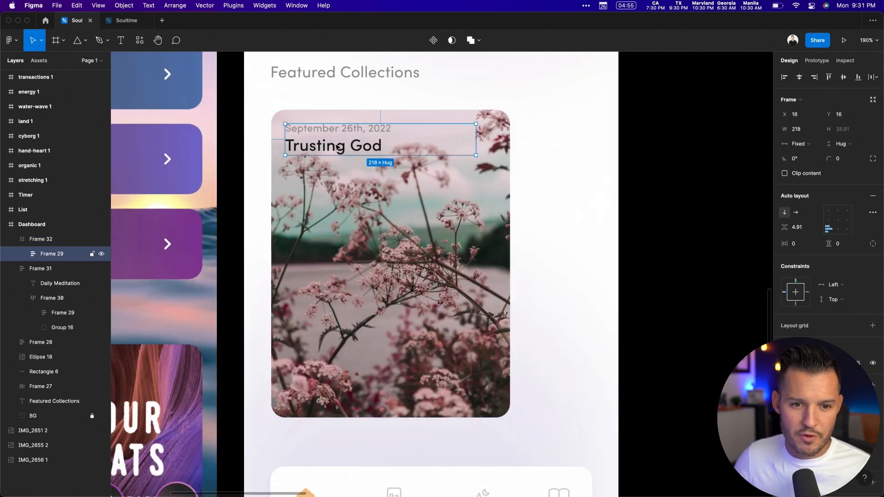
click(801, 445)
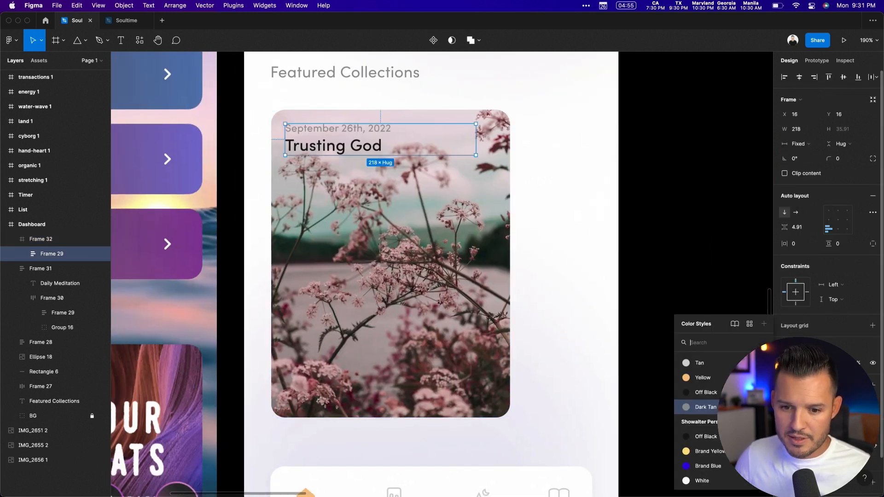
click(707, 479)
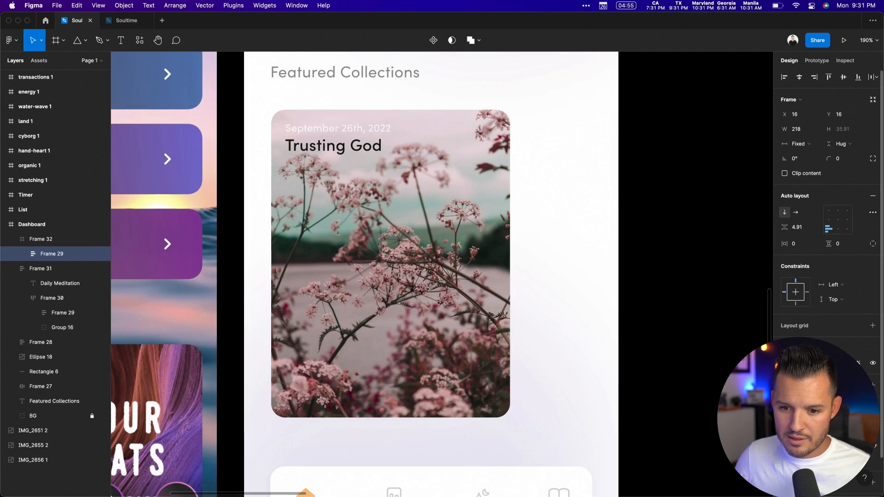
click(801, 459)
click(714, 481)
Move the white text frame down to X 16, Y 290 in the photo card and check its spacing to the card edges
click(335, 145)
double_click(335, 145)
drag(334, 145, 341, 385)
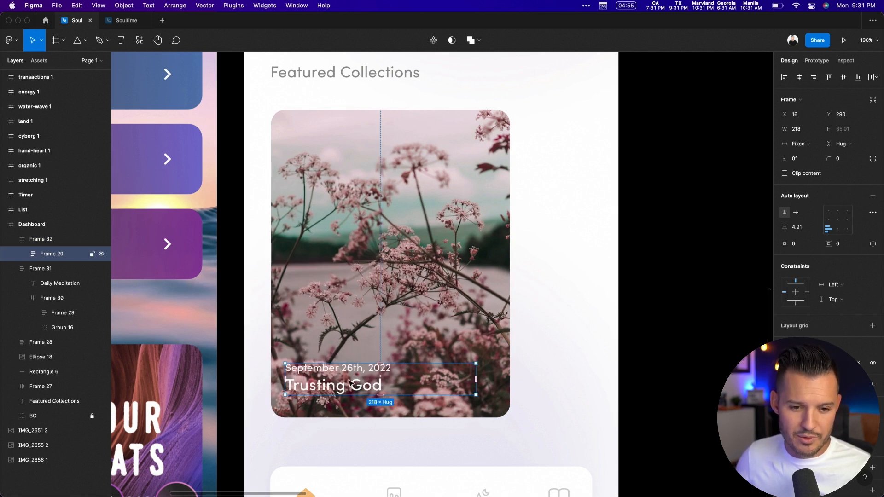
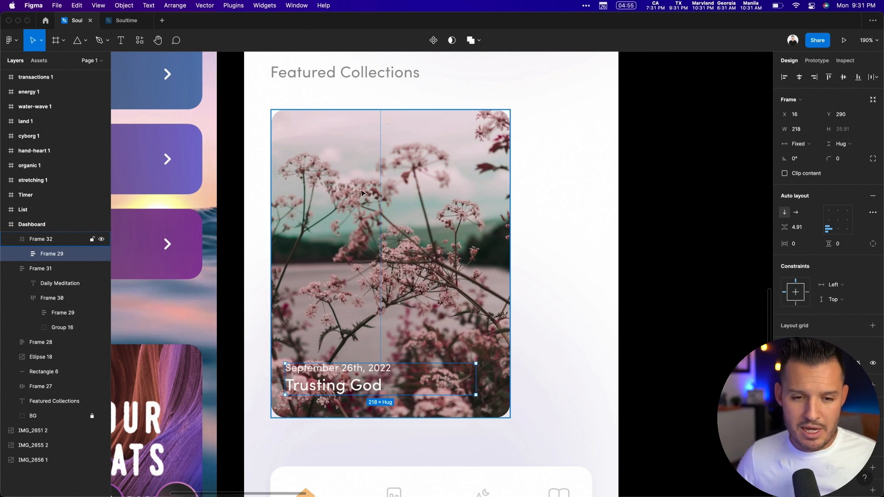
key(alt)
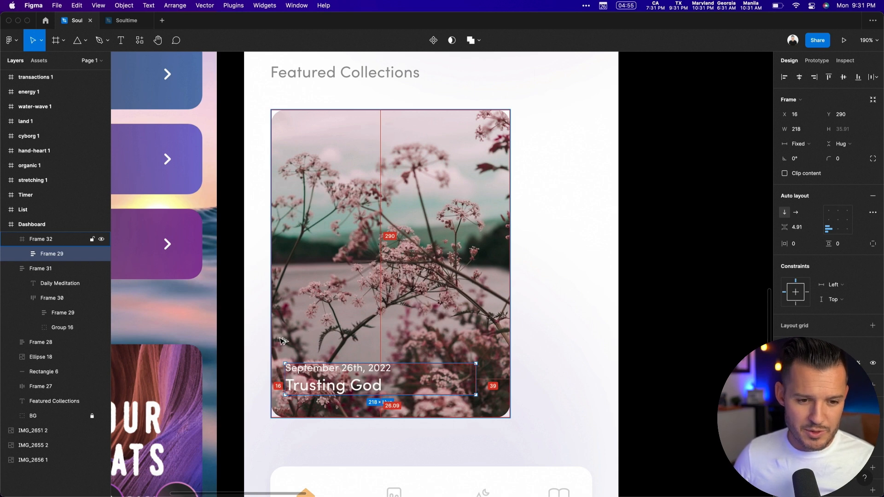
Add a second fill to the photo card and make it a linear gradient over the image
click(408, 272)
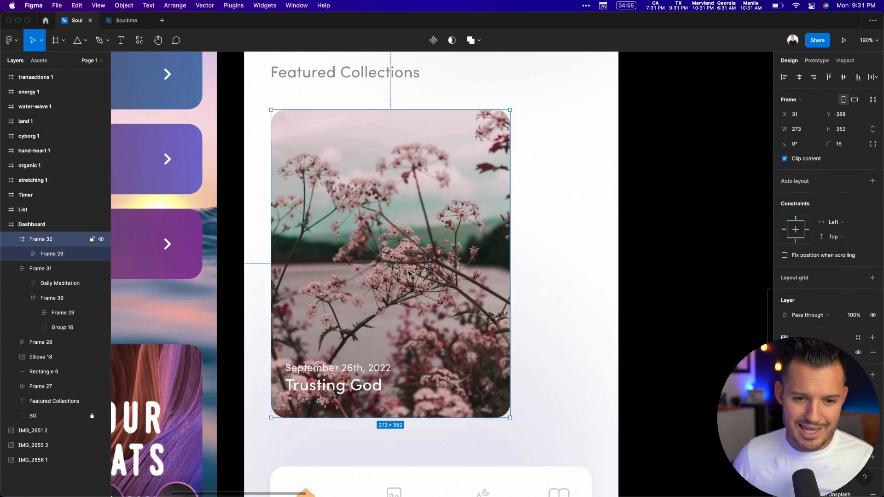
click(872, 337)
click(784, 352)
click(680, 264)
click(684, 274)
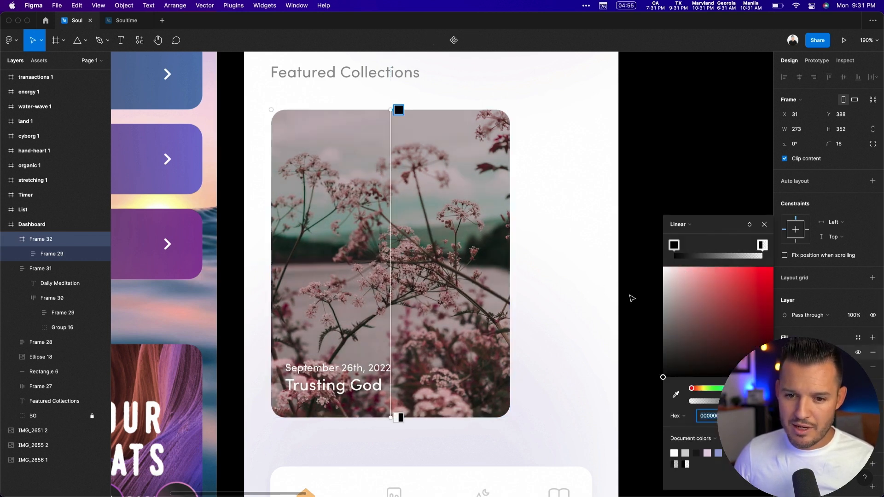
Reverse the overlay gradient: make the lower stop fully opaque black 000000 and set the upper stop's opacity to 0%
click(762, 245)
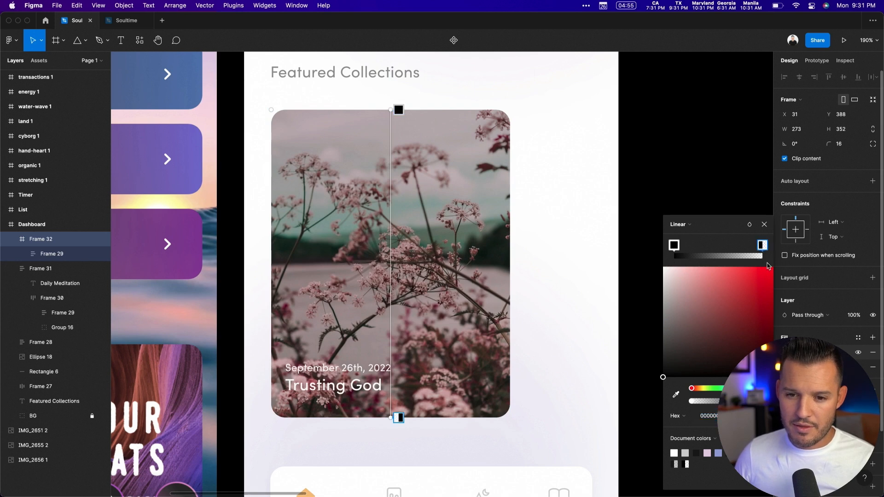
click(723, 416)
text(000000)
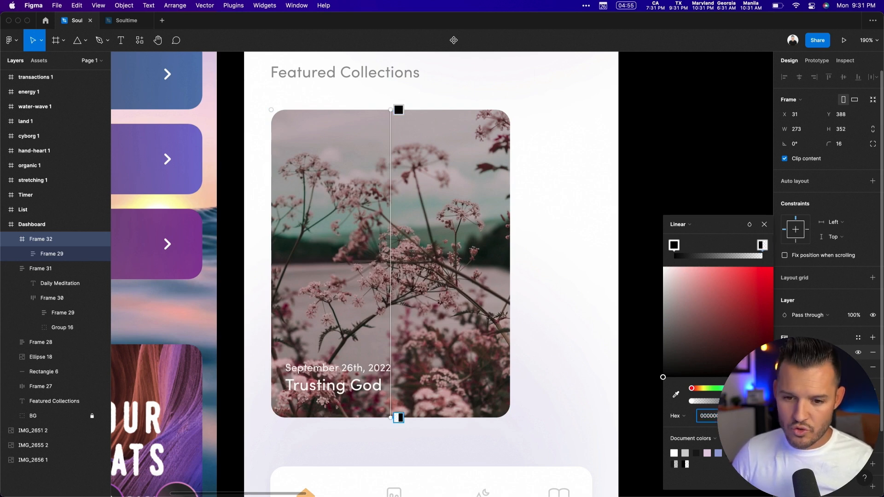
key(Return)
click(674, 247)
click(751, 415)
text(0)
key(Return)
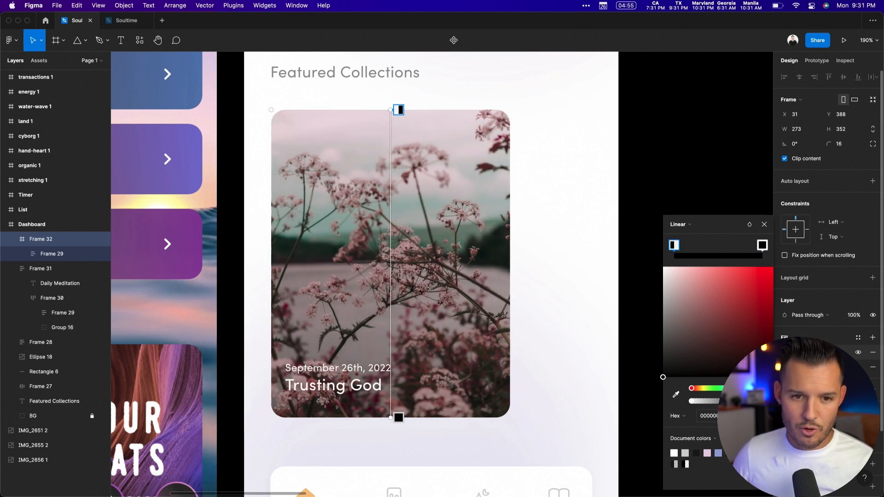
Move the overlay gradient's transparent stop down so the fade covers only about the lower 30% of the photo card
drag(388, 112, 386, 329)
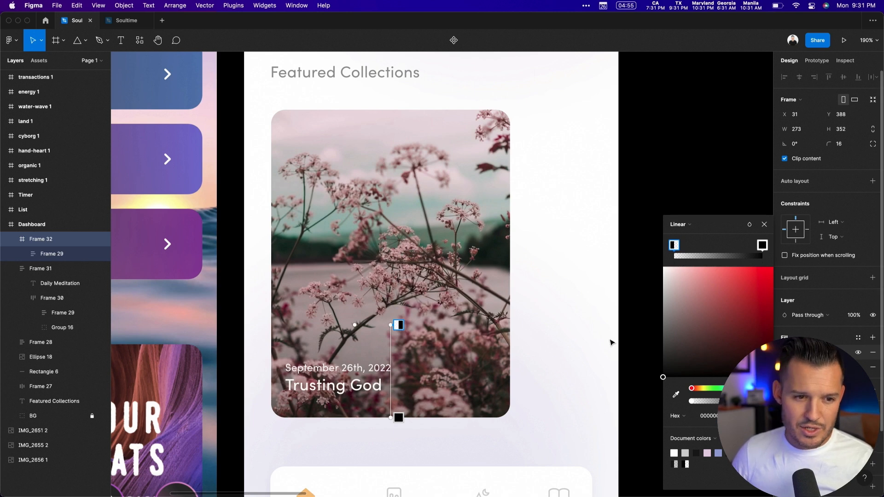
click(43, 255)
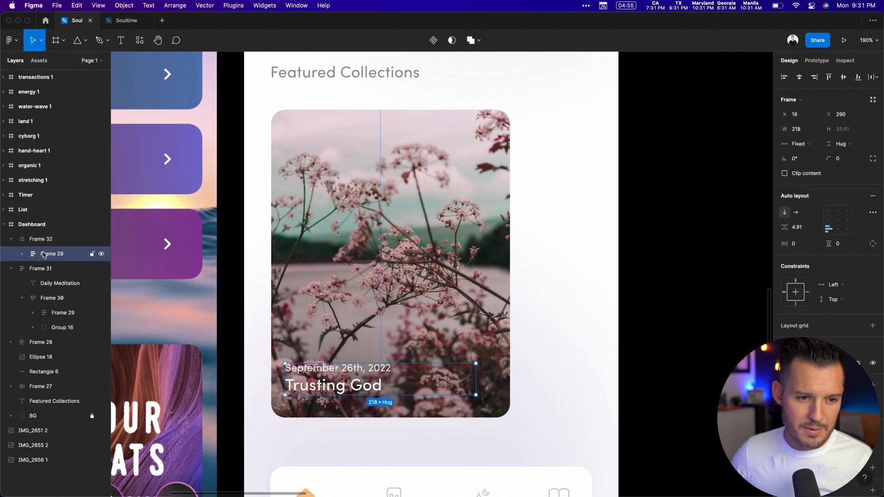
drag(44, 258, 40, 235)
key(super+z)
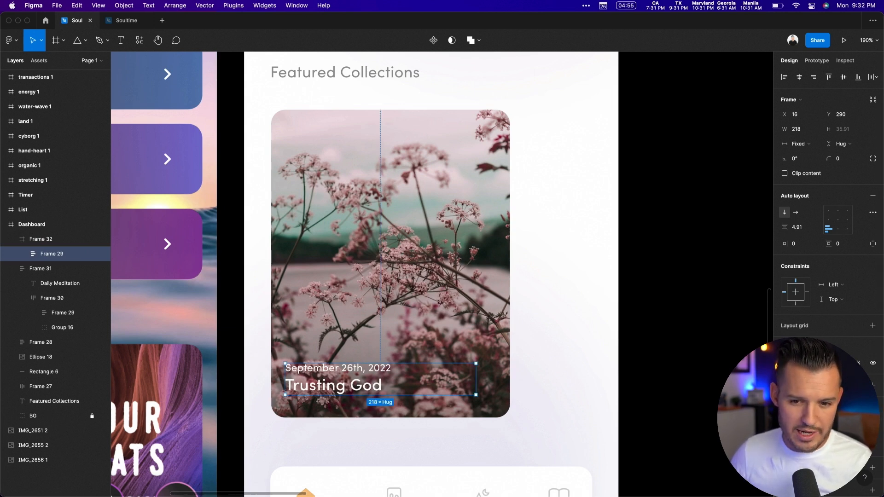
Set the card's "Trusting God" title to Semi Bold and its date text to Medium weight
double_click(358, 389)
click(799, 237)
click(801, 242)
click(345, 371)
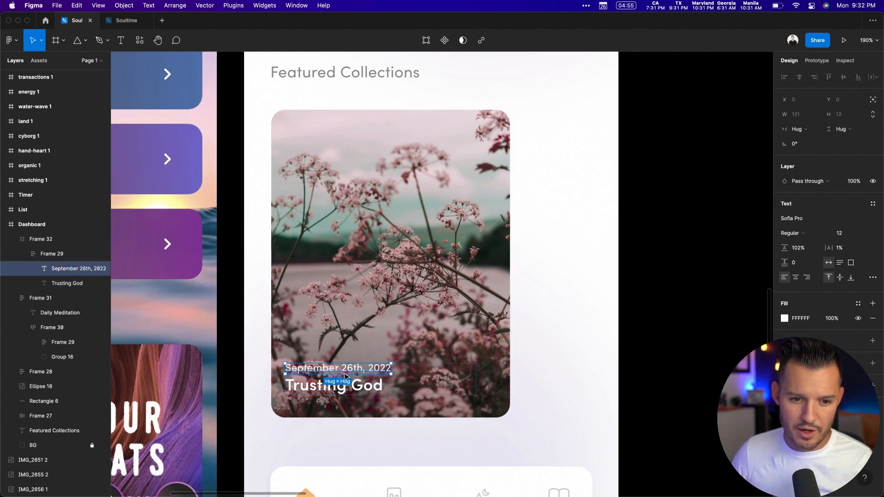
click(796, 234)
click(800, 243)
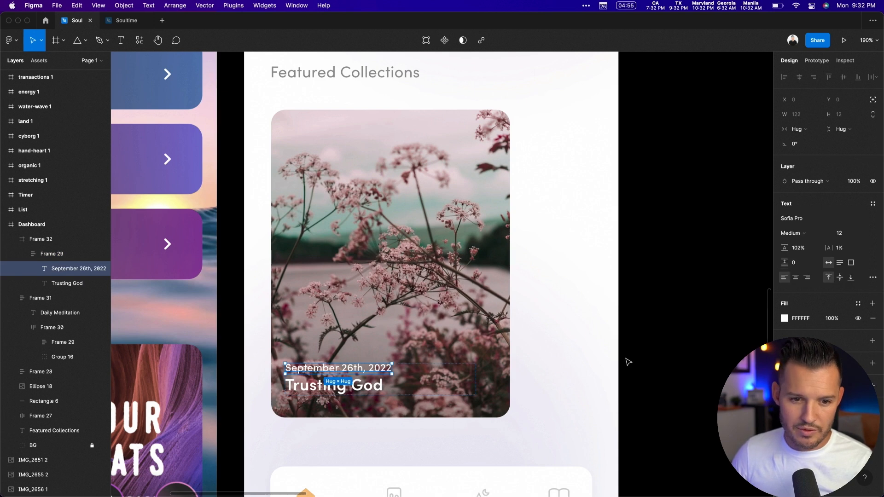
click(632, 362)
Adjust the opacity of the photo card's linear gradient fill to 40%
click(41, 239)
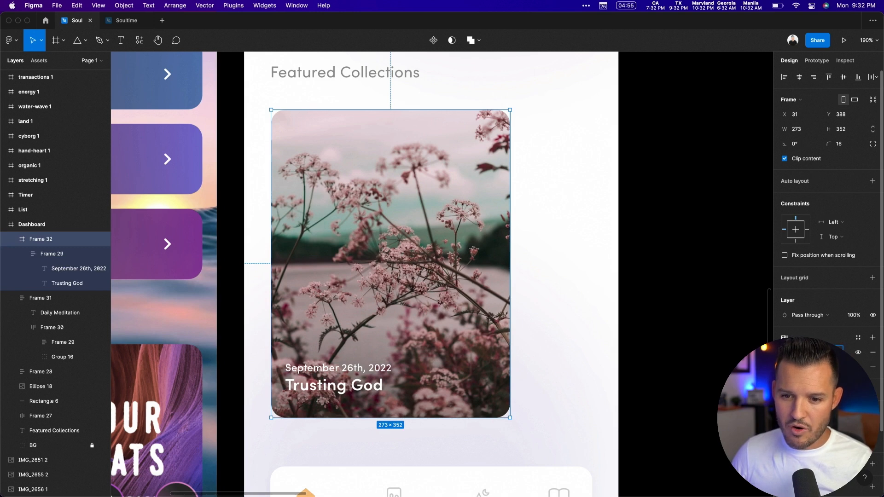
key(shift+Up)
key(shift+Up)
key(shift+Up)
key(shift+Up)
key(shift+Up)
key(shift+Up)
key(shift+Up)
key(shift+Up)
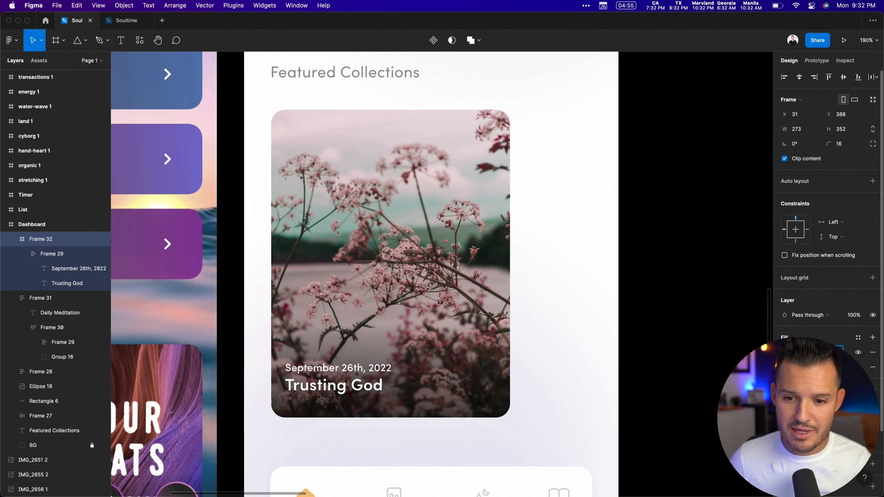
key(shift+Down)
key(shift+Down)
key(shift+Down)
key(shift+Down)
key(shift+Down)
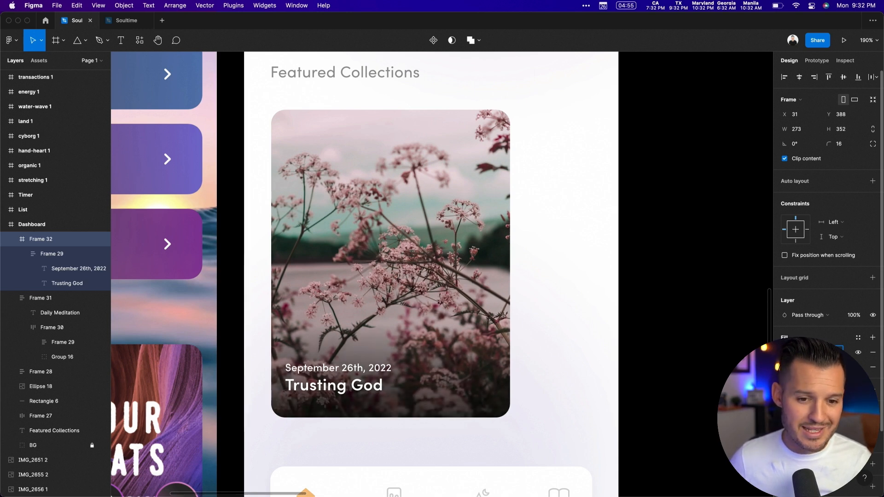
key(shift+Up)
key(shift+Up)
key(shift+Up)
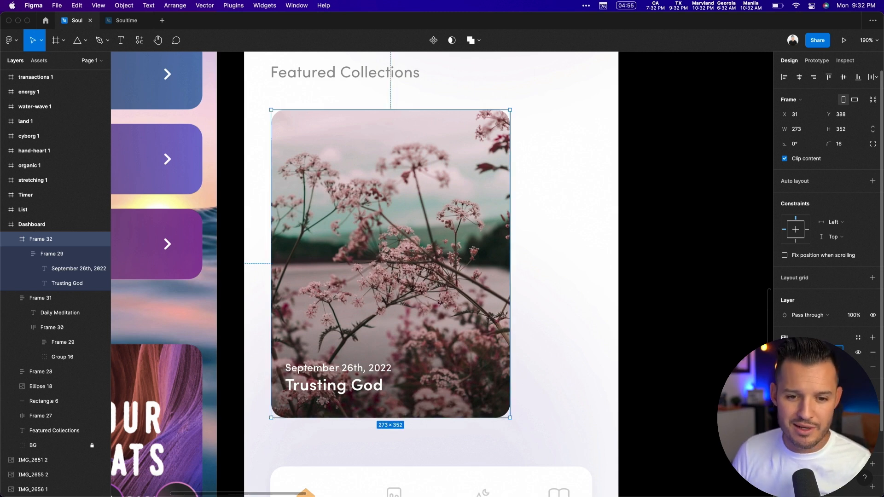
Raise the overlay gradient's transparent stop slightly so the fade covers about the lower 40% of the card
click(785, 353)
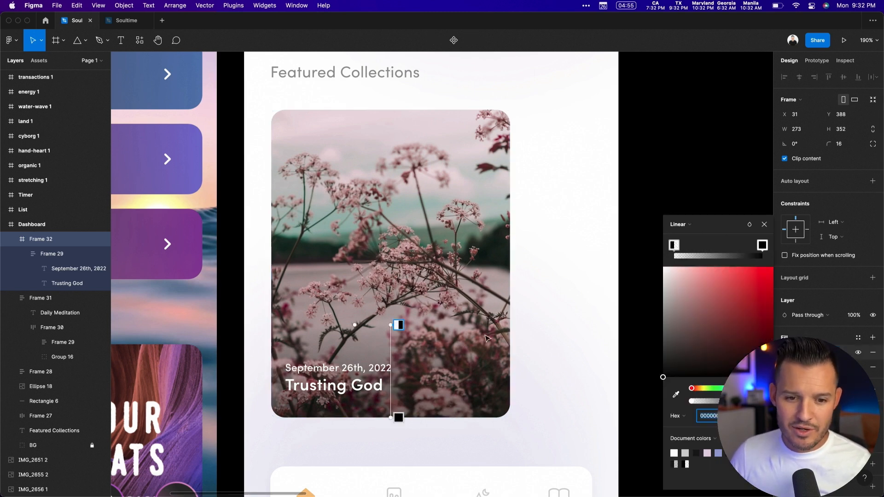
drag(396, 325, 395, 293)
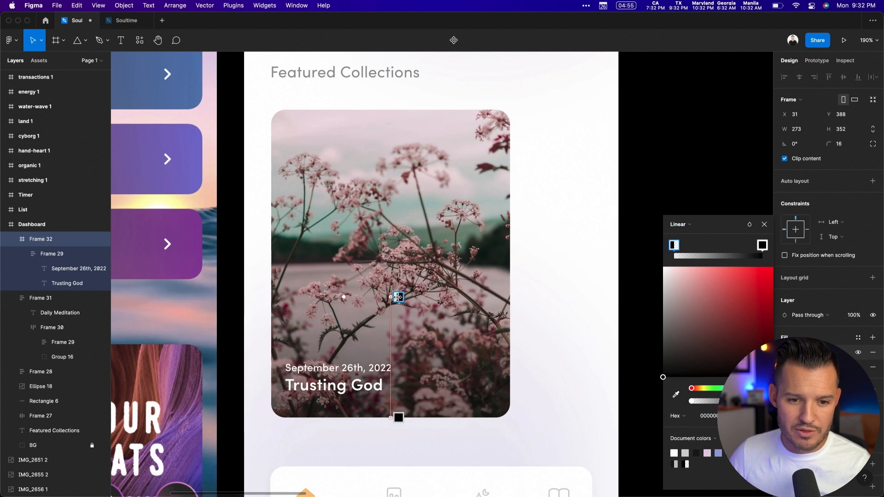
click(624, 197)
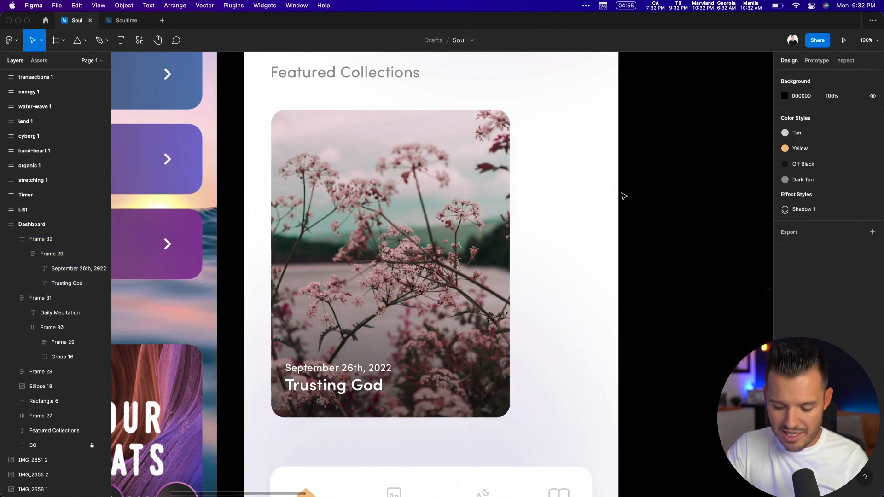
key(shift+0)
click(447, 213)
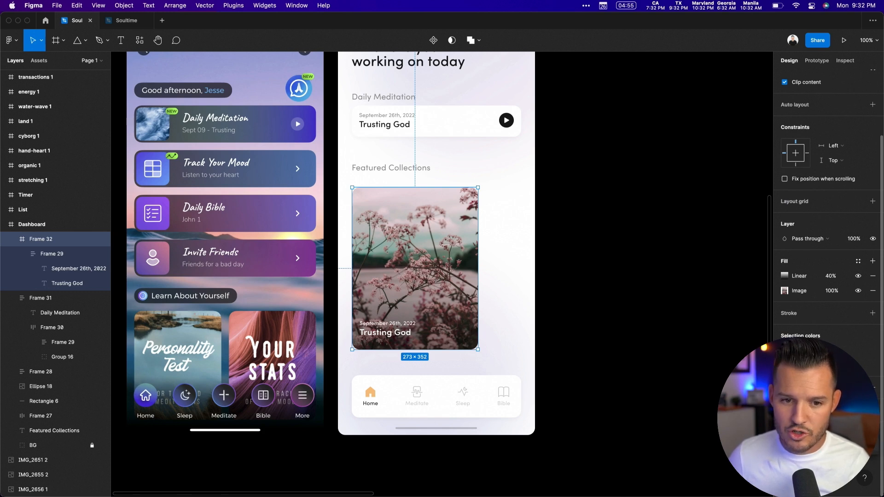
click(643, 306)
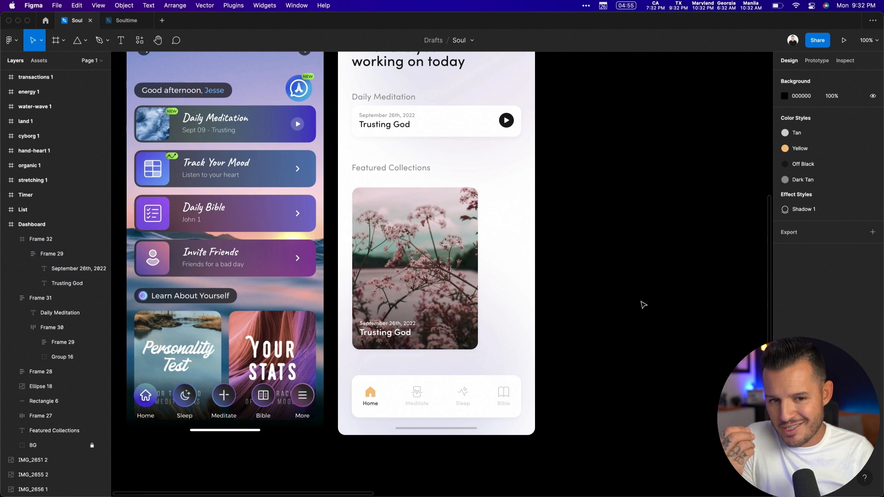
Move the photo card up closer to the "Featured Collections" heading, to X 30, Y 364
drag(593, 132, 350, 374)
key(shift+2)
drag(365, 328, 363, 312)
drag(357, 258, 378, 413)
click(318, 191)
click(637, 351)
drag(648, 343, 675, 252)
click(442, 248)
key(Up)
key(Up)
key(Up)
key(Up)
key(Up)
drag(571, 298, 587, 270)
Reorder the photo card's text stack so the "Trusting God" title sits above the date
key(shift+0)
drag(594, 214, 271, 420)
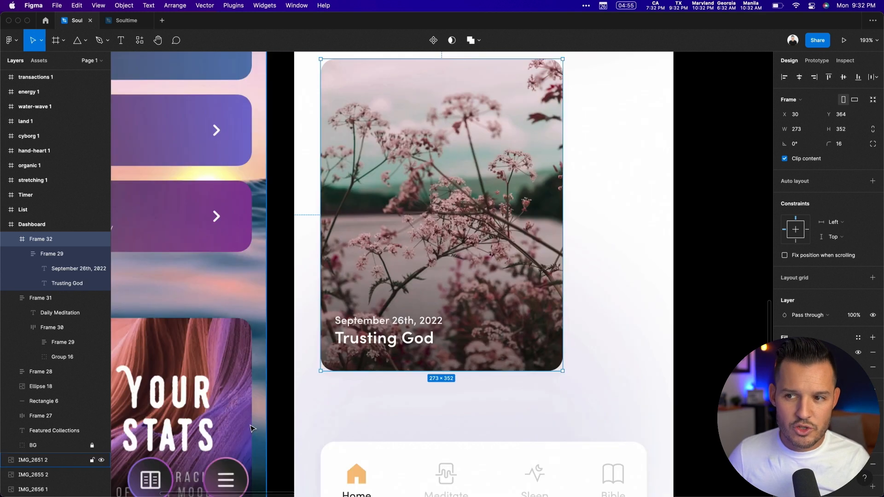
click(367, 346)
drag(368, 346, 367, 337)
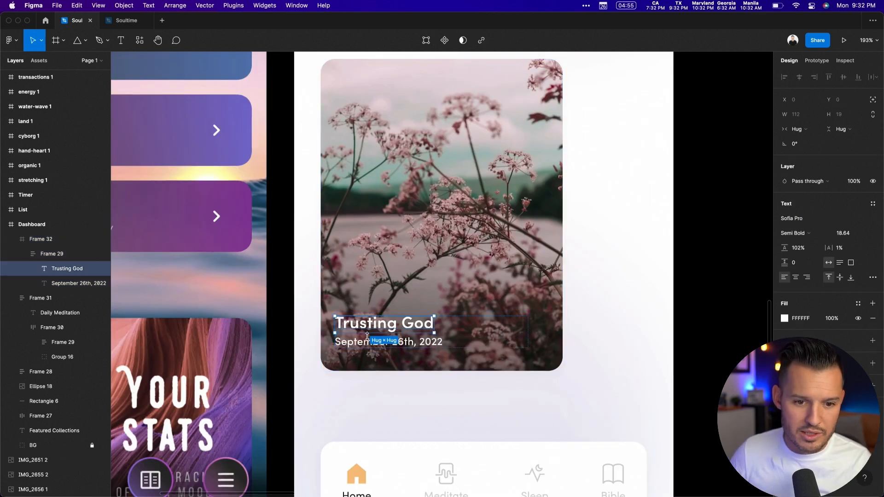
Change the card's title text to "Calm" and the date line below it to "18 Session"
double_click(379, 324)
text(Calm)
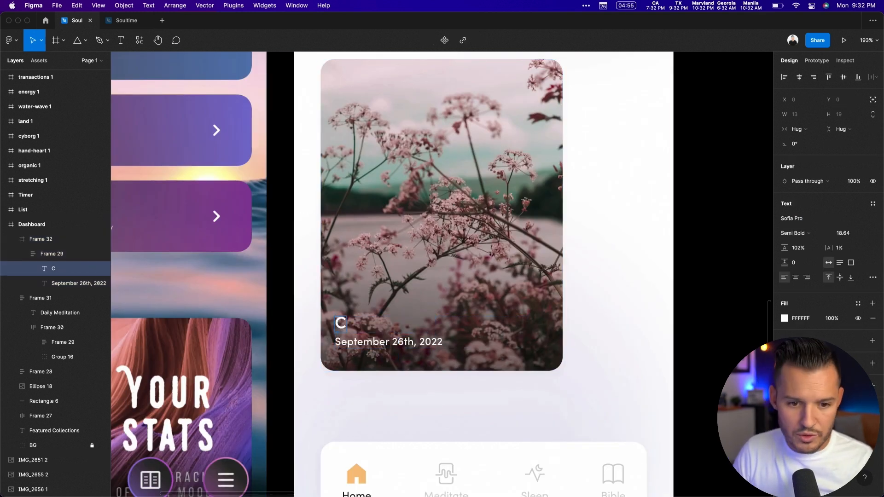
double_click(382, 341)
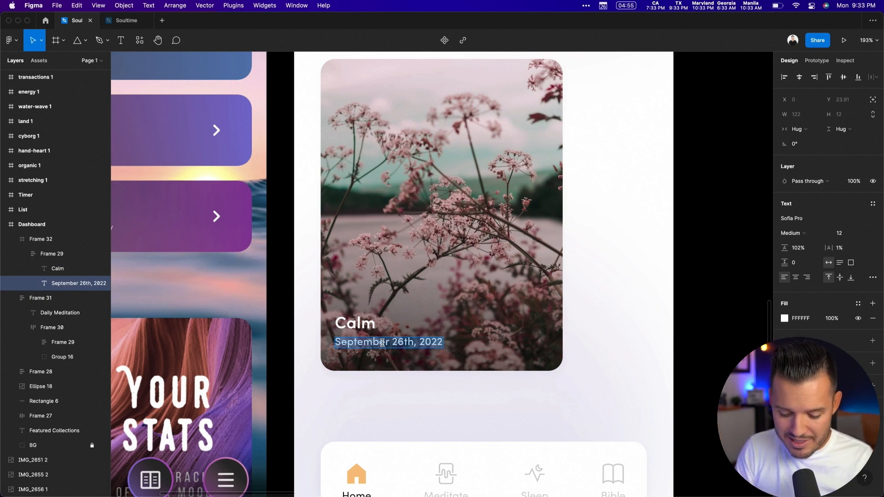
text(18 Session)
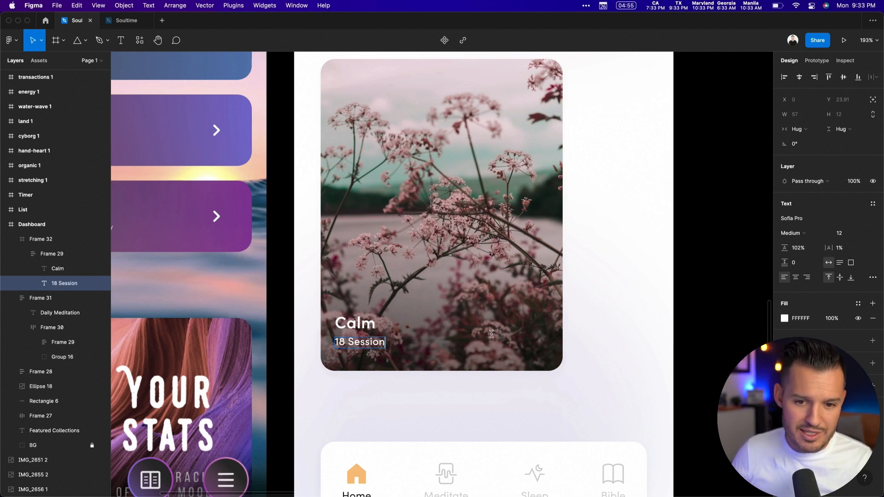
key(Escape)
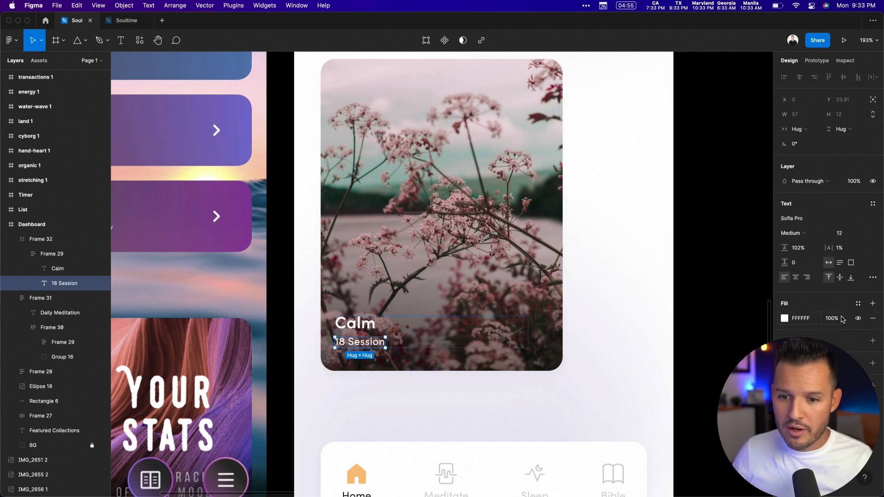
Set the fill opacity of the "18 Session" text to 83%
text(80)
key(Return)
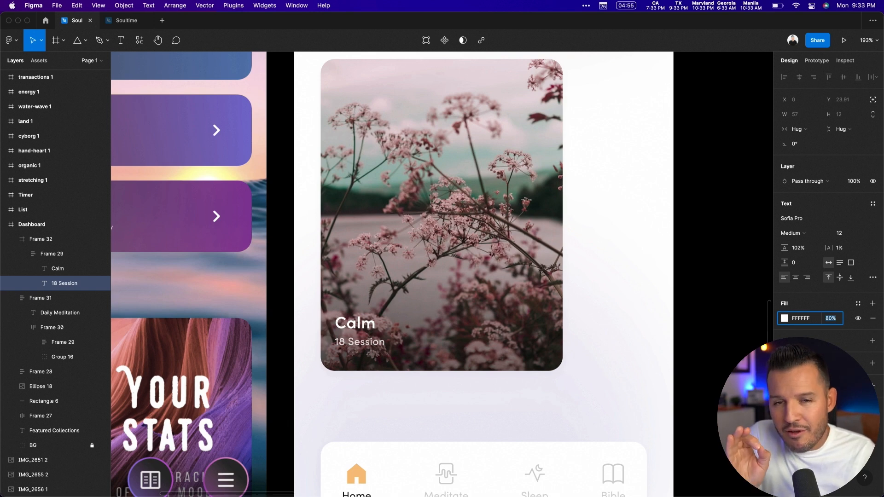
key(Up)
key(Up)
key(Up)
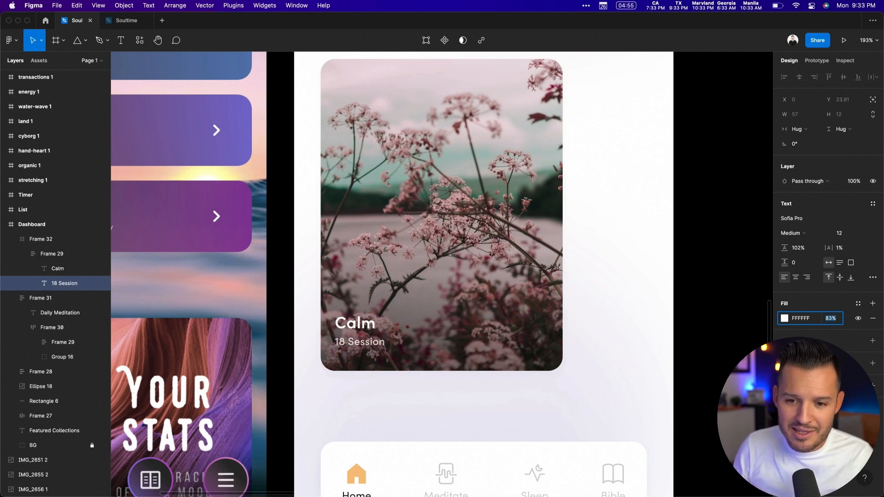
click(734, 319)
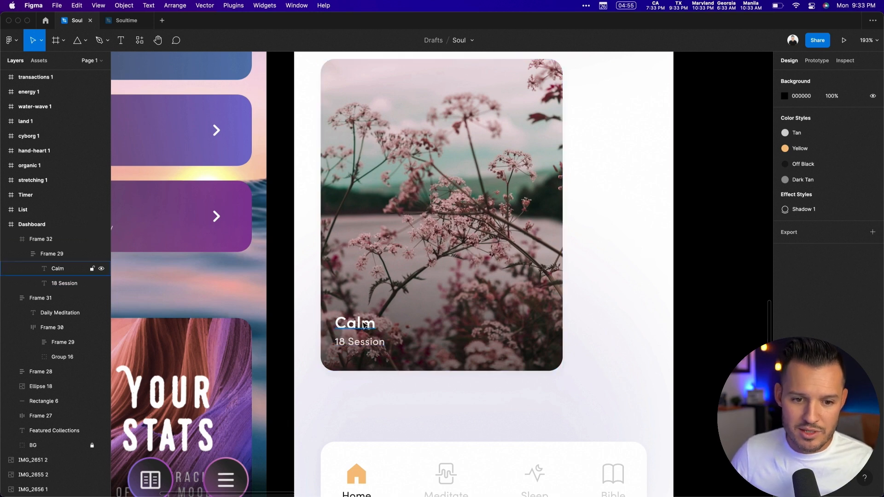
Set the "Calm" title's font size to 18
super+click(366, 324)
click(851, 237)
text(18)
key(Return)
click(721, 265)
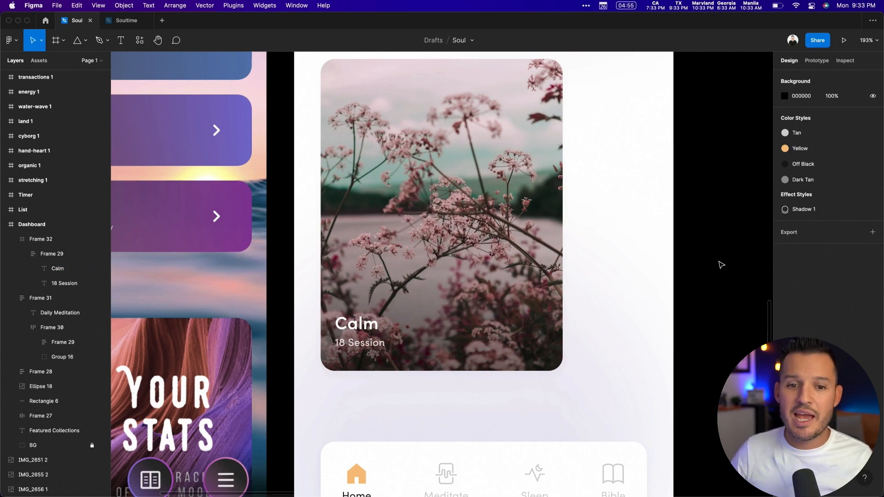
Place the leaf icon from the icon set above the "Calm" title in the card's auto-layout text frame
key(shift+0)
drag(692, 174, 689, 445)
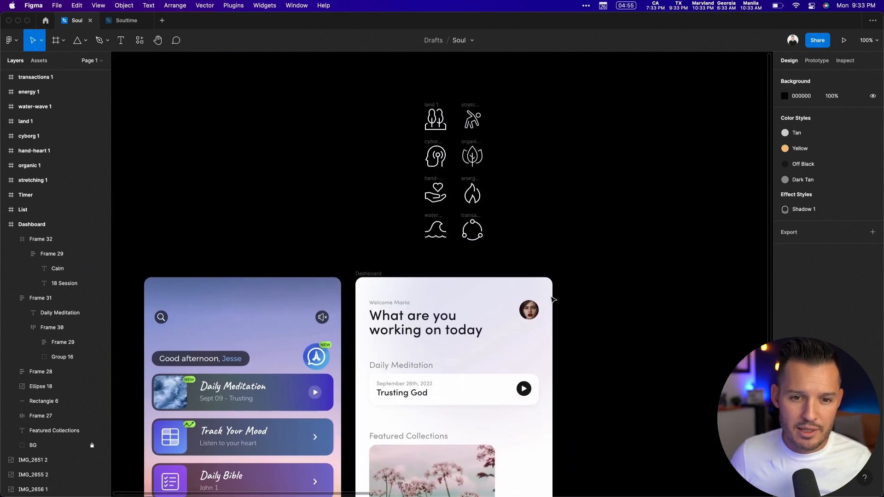
click(479, 152)
drag(478, 152, 417, 356)
scroll(487, 376, up, 5)
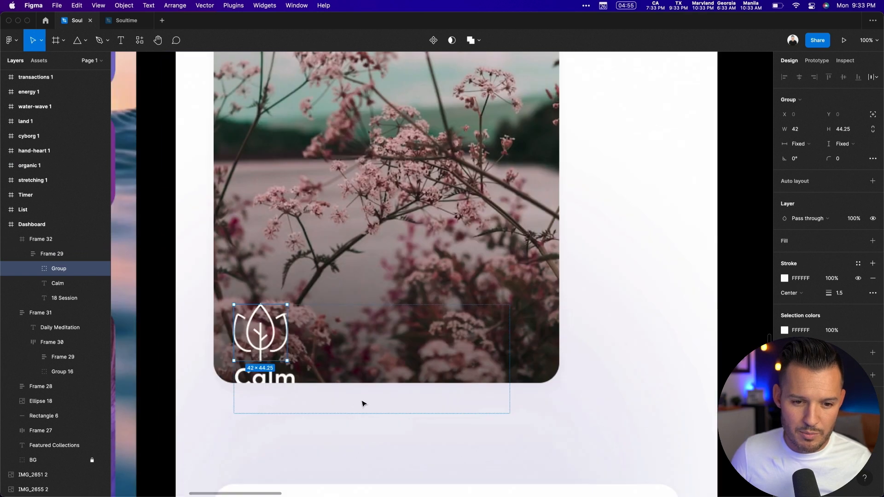
Scale the leaf icon down proportionally, stroke included, to about 19 × 20
drag(282, 354, 266, 334)
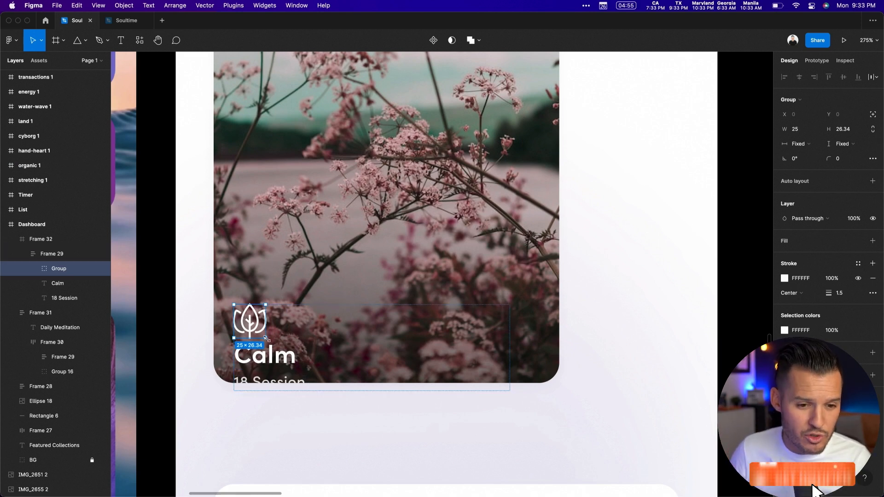
drag(265, 338, 264, 330)
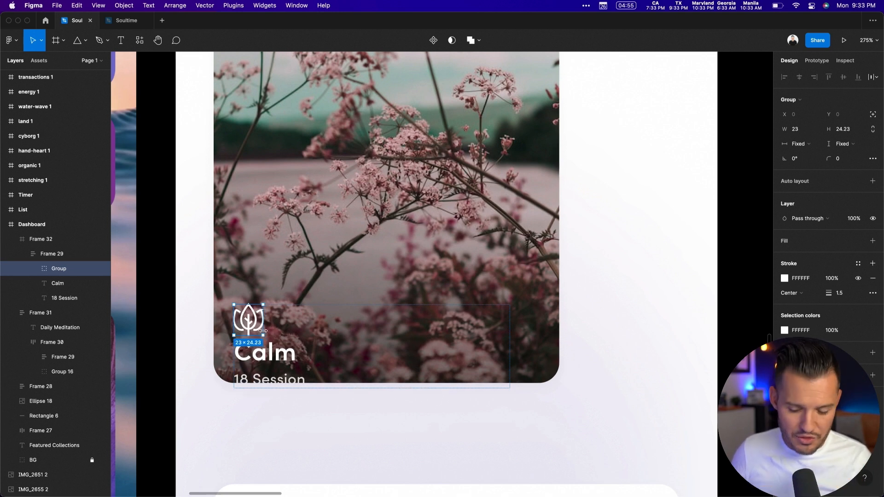
key(k)
drag(261, 335, 256, 330)
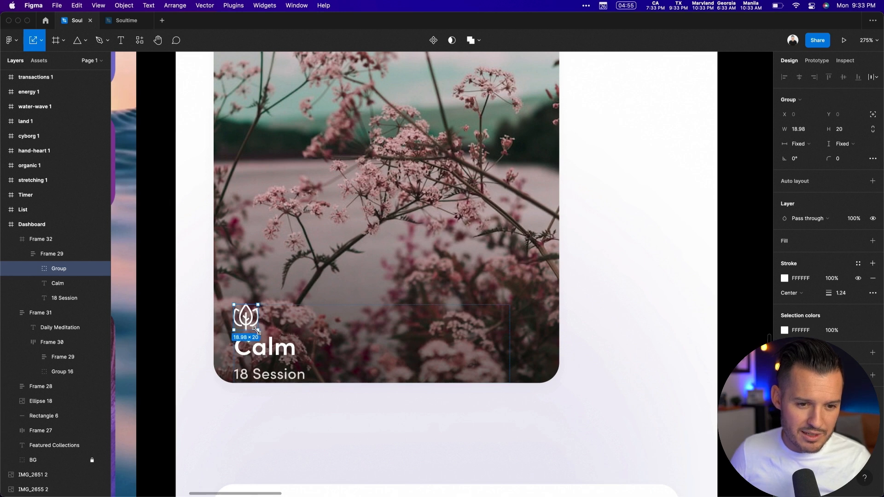
click(612, 293)
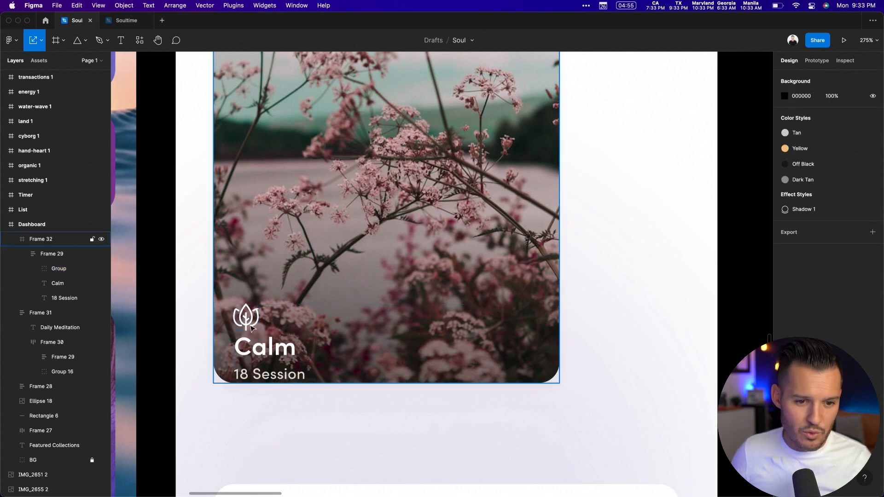
Move the frame holding the leaf icon and text up to Y 274, checking its spacing to the card's lower edge
double_click(240, 322)
key(Up)
key(Up)
key(Up)
key(Up)
key(Up)
key(Up)
key(Up)
key(Up)
key(Up)
key(Up)
key(Up)
key(Up)
key(Up)
key(Up)
key(Up)
key(Up)
key(Up)
key(Up)
key(Up)
key(Up)
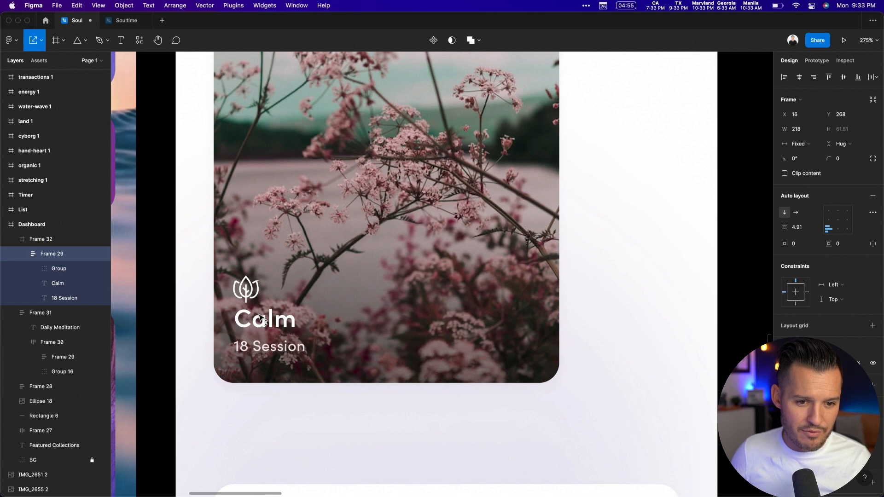
key(alt)
key(Down)
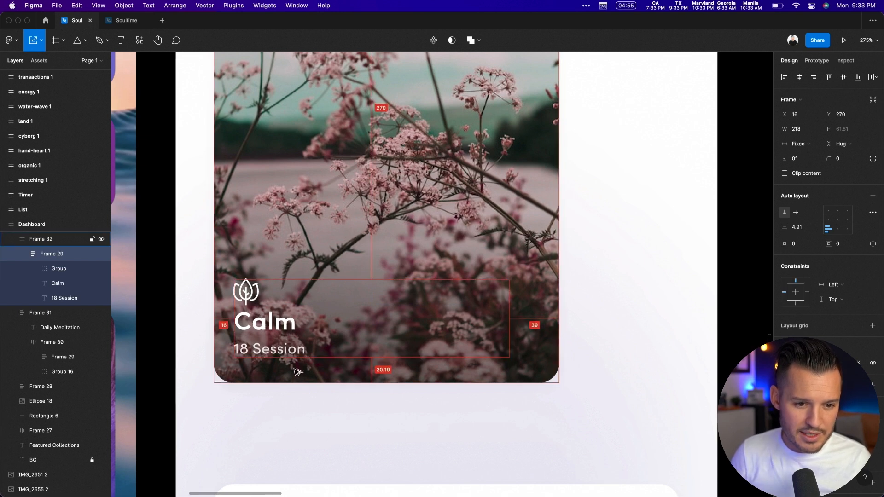
key(Down)
key(Down)
key(Down)
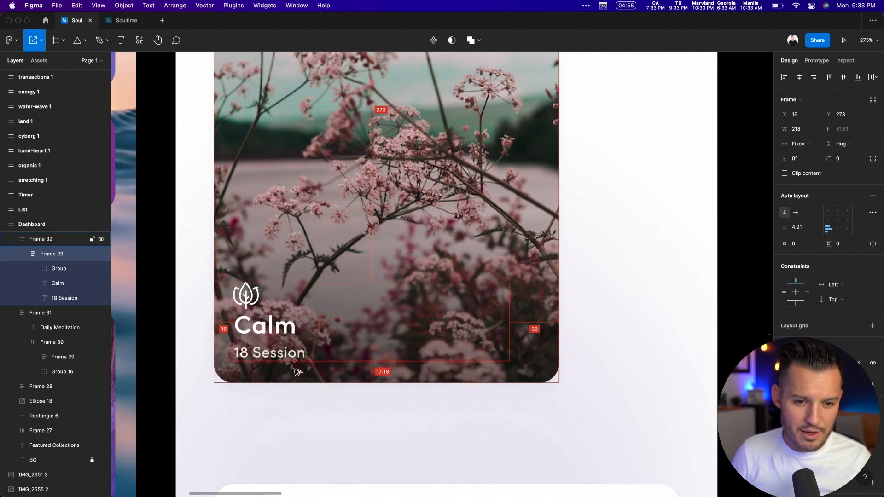
key(Down)
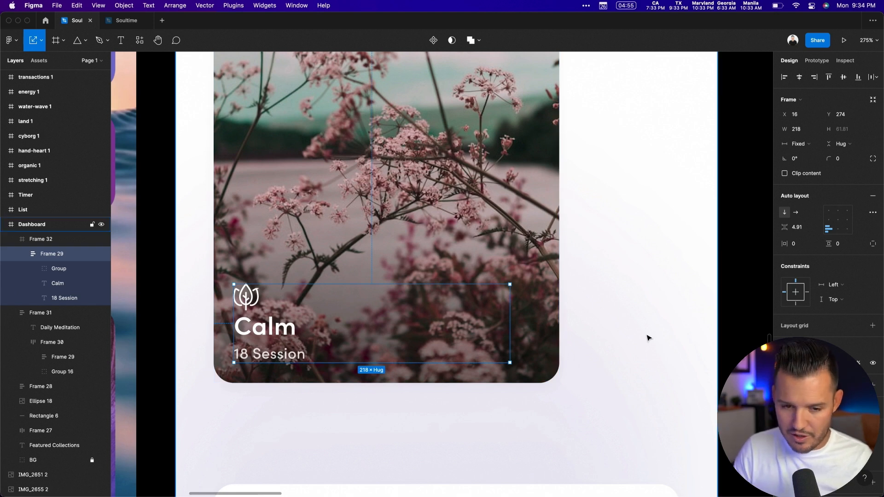
key(shift+0)
click(570, 348)
scroll(599, 299, right, 5)
scroll(554, 240, right, 1)
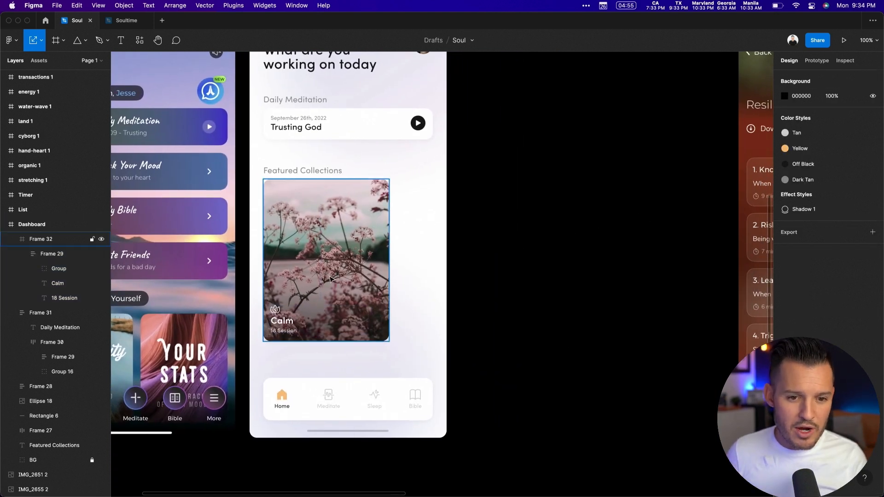
Narrow the Featured Collections photo card to 253 wide
drag(343, 279, 376, 276)
key(ctrl+z)
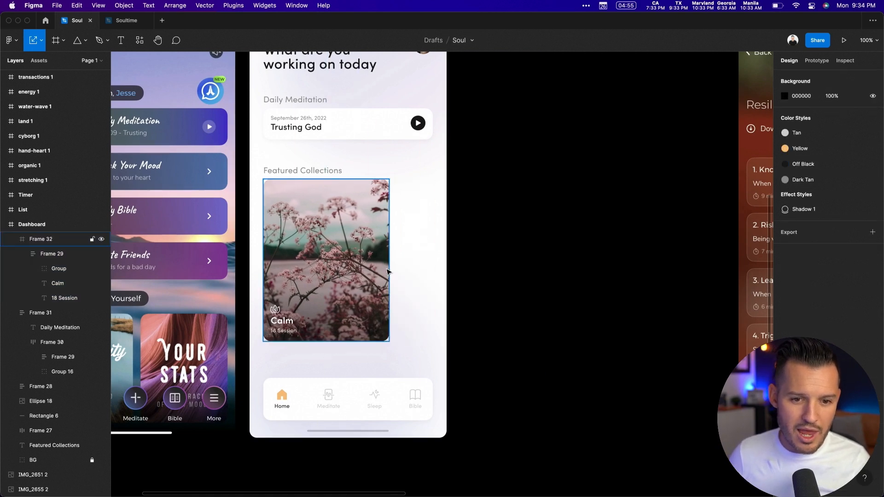
click(389, 269)
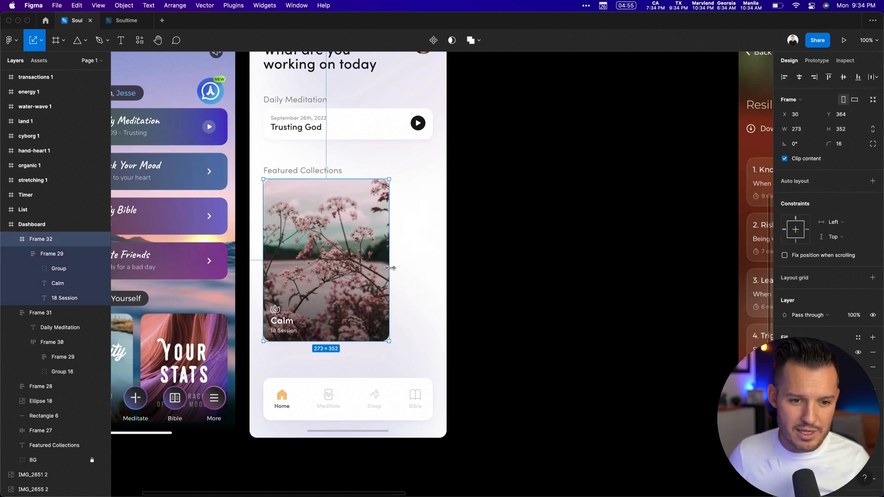
mouse_move(390, 268)
mouse_down()
mouse_move(431, 268)
mouse_move(360, 270)
mouse_move(443, 270)
mouse_move(370, 270)
mouse_move(381, 270)
mouse_up()
Set the vertical constraint to Bottom for the photo card and for its inner frame of icon and text
click(795, 241)
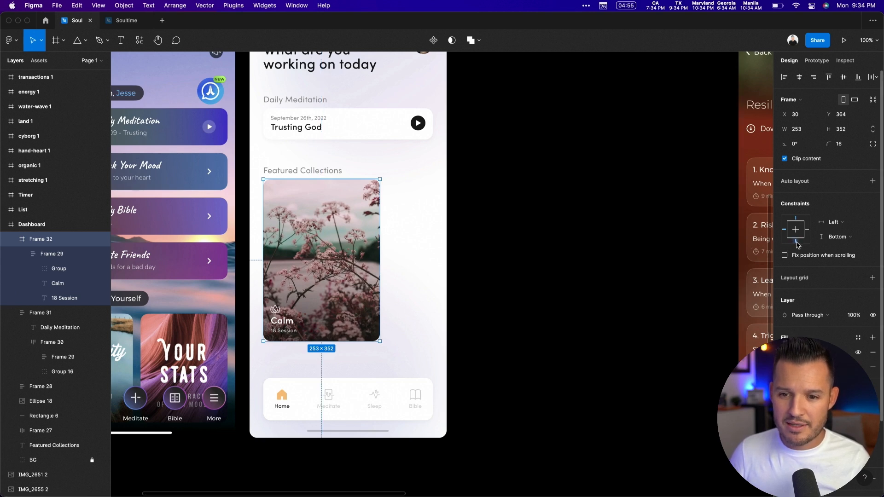
drag(322, 181, 322, 237)
key(ctrl+z)
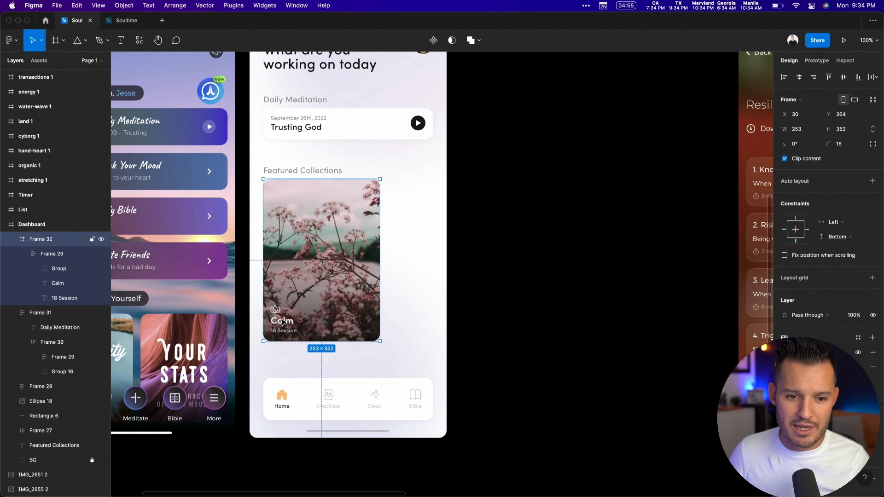
double_click(282, 322)
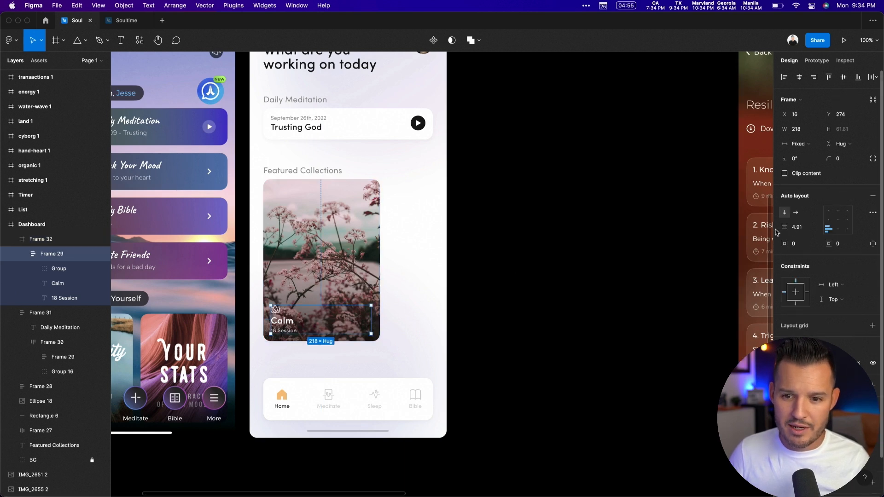
click(795, 304)
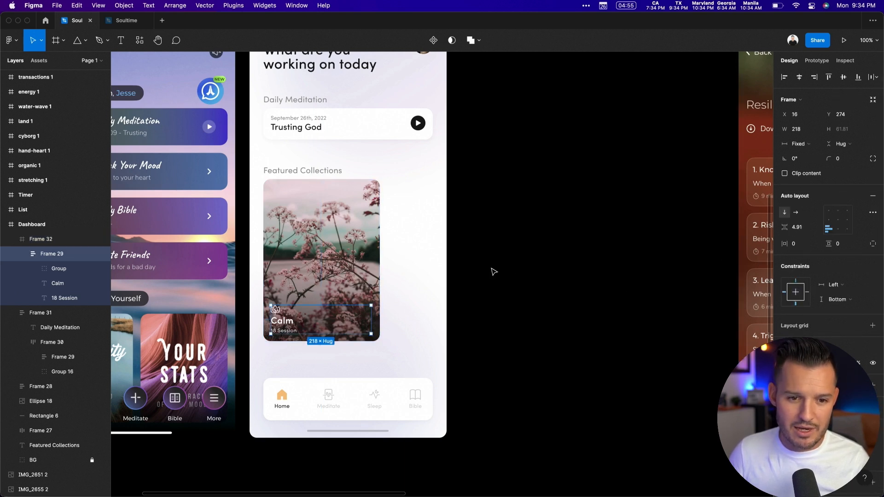
Resize the photo card to about 272 × 394, extending it down toward the navigation bar
click(322, 245)
drag(381, 341, 394, 327)
key(super+z)
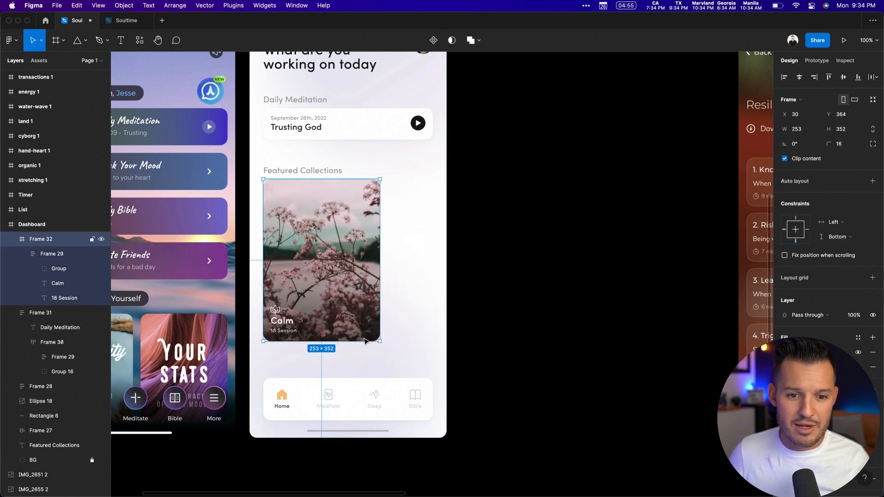
drag(341, 342, 341, 362)
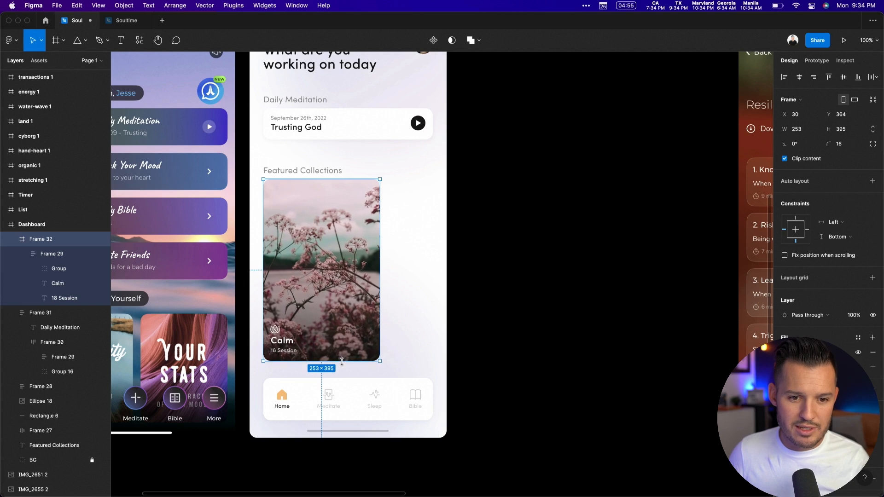
drag(380, 288, 393, 287)
Duplicate the photo card beside the original at X 318 and wrap both cards in a horizontal auto layout with 16 spacing
alt+drag(329, 290, 414, 295)
key(super+z)
key(super+z)
key(super+z)
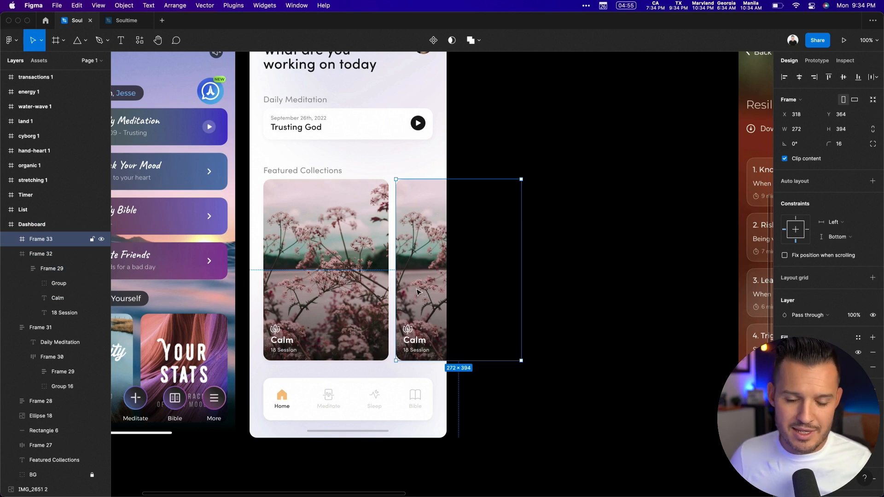
shift+click(374, 281)
key(shift+a)
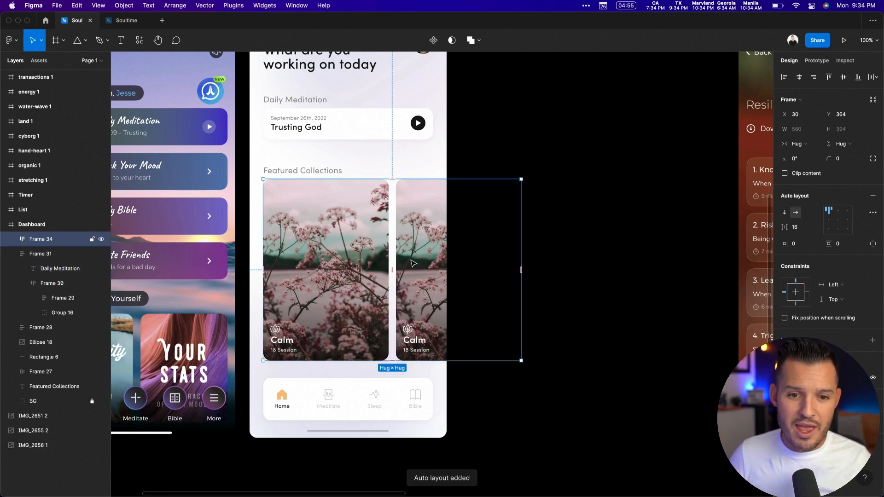
Move the Dashboard frame together with its original app screenshot left, further away from the Resilience screens
key(Escape)
key(minus)
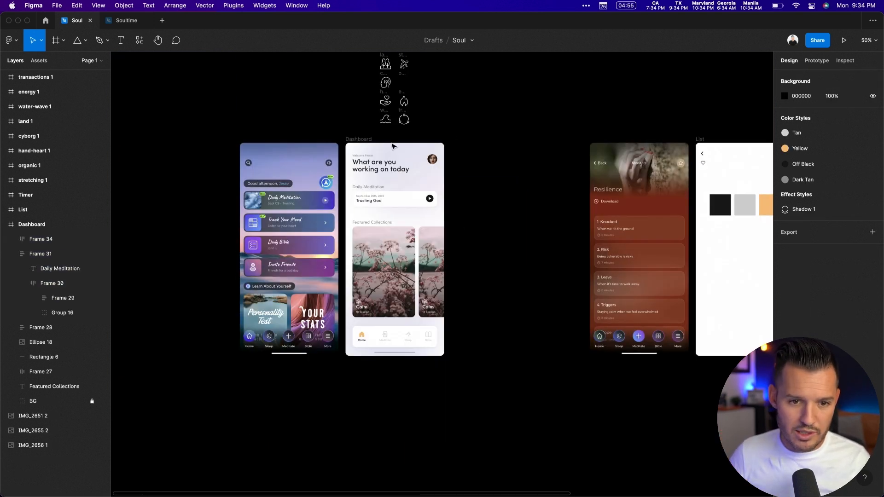
click(308, 150)
shift+click(357, 139)
drag(357, 139, 150, 161)
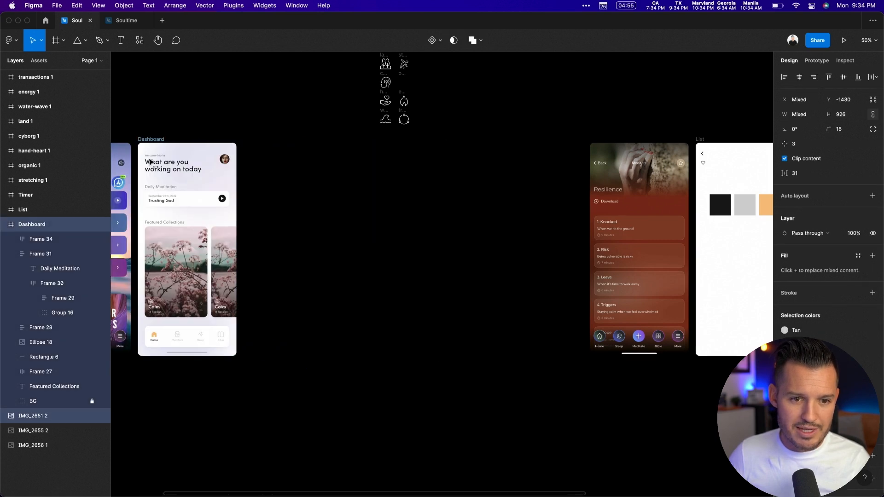
drag(311, 213, 617, 228)
drag(466, 154, 361, 155)
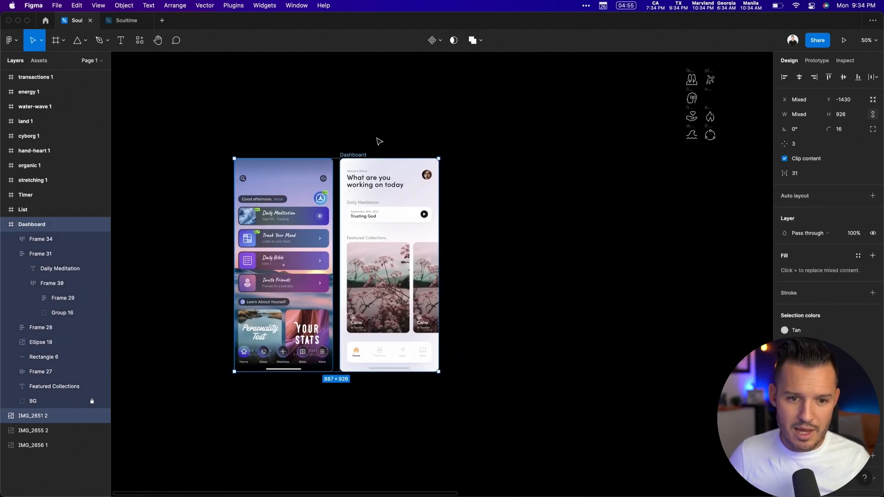
click(375, 141)
Turn off Clip content on the Dashboard frame so the card row can extend beyond the screen
click(360, 155)
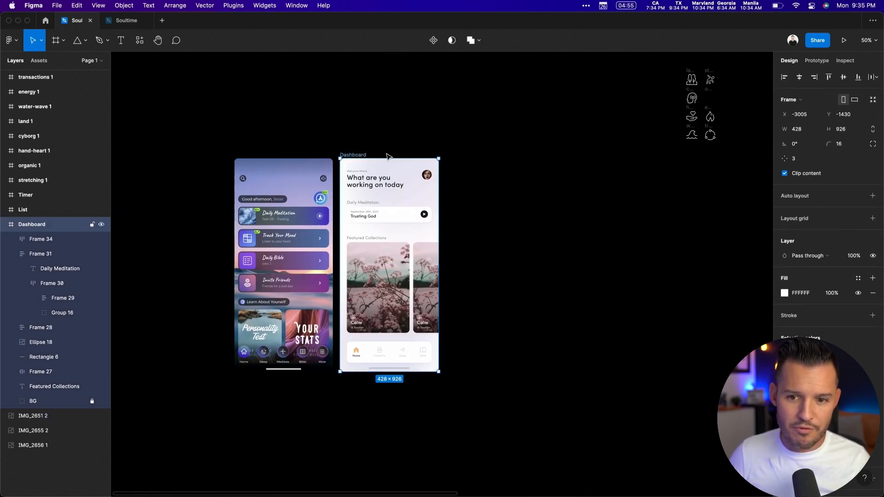
click(785, 174)
click(576, 201)
drag(576, 201, 266, 389)
drag(621, 441, 593, 445)
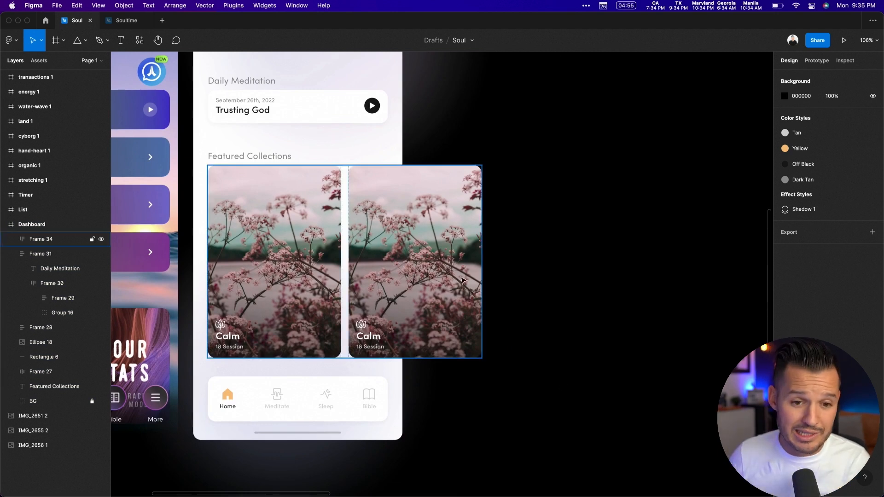
Paste two more copies of the second photo card into the row, making four cards
click(473, 288)
click(436, 282)
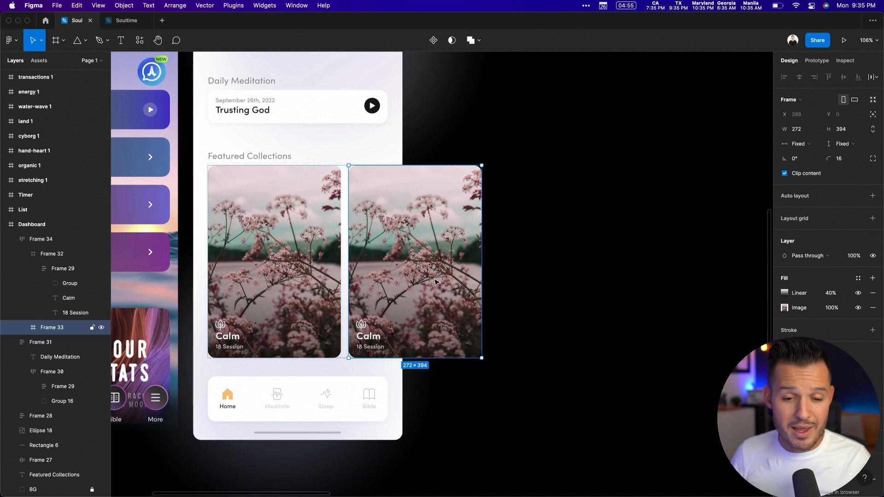
key(super+v)
key(super+v)
Fill the second, third and fourth cards with random photos from the Unsplash plugin's nature preset
click(451, 286)
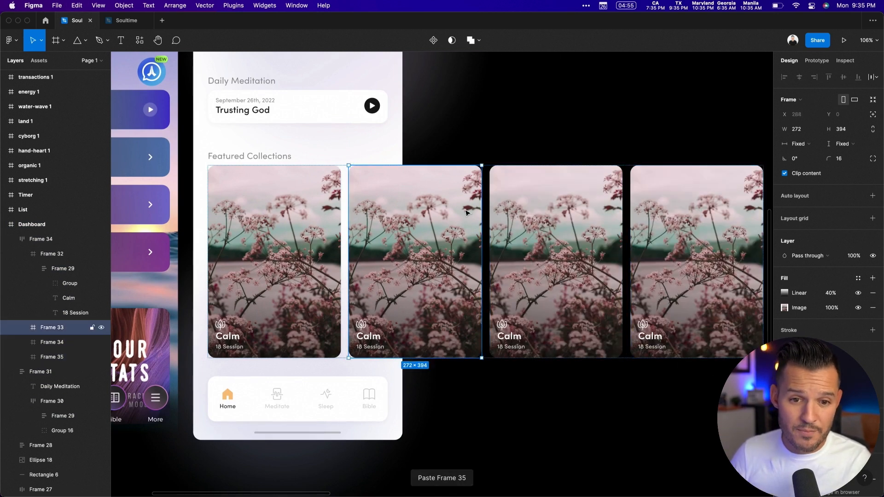
shift+click(598, 210)
shift+click(693, 210)
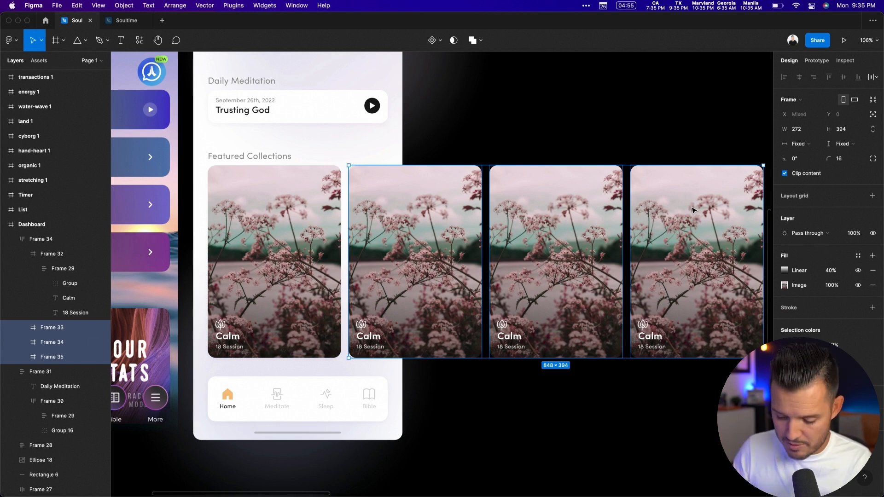
key(super+slash)
key(Return)
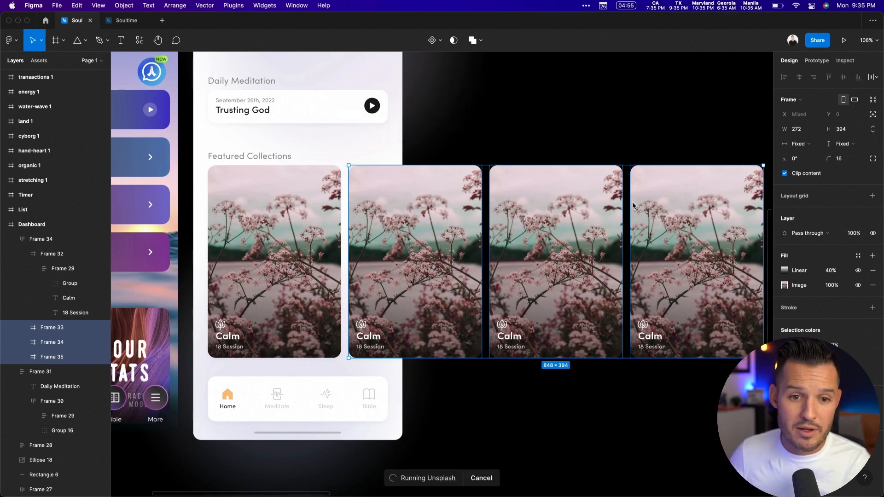
click(679, 280)
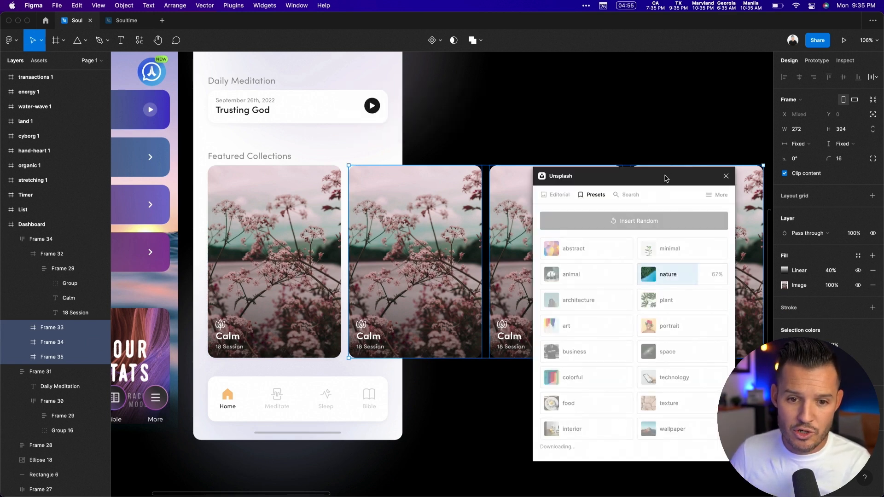
drag(664, 178, 523, 150)
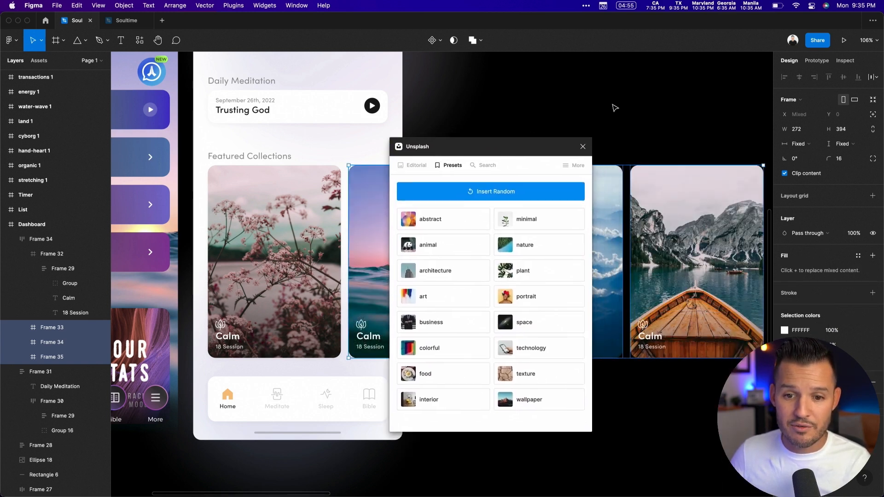
Replace the fourth card's photo with other random Unsplash nature images, ending on a beach shoreline, and close the plugin
click(614, 107)
click(686, 205)
click(549, 244)
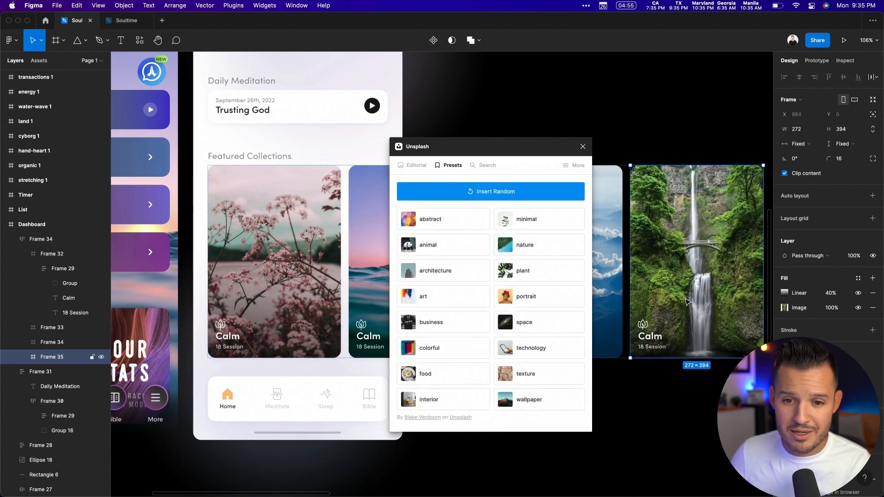
click(526, 248)
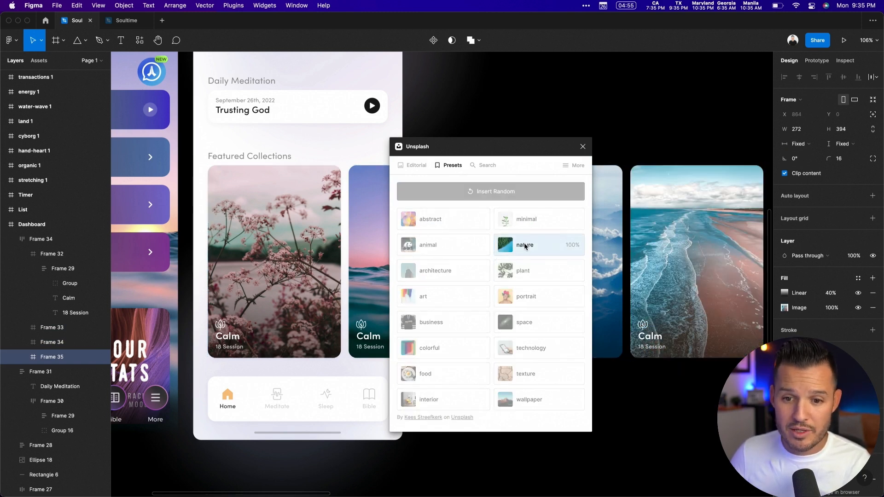
click(582, 147)
click(579, 130)
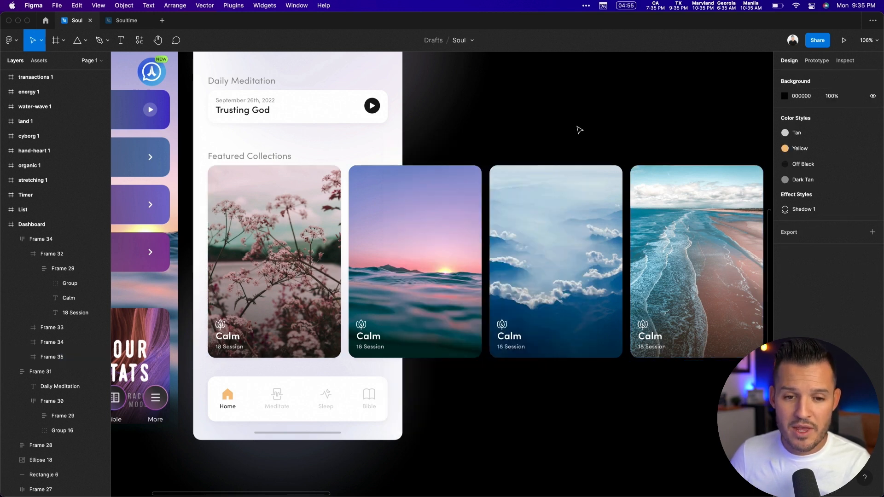
Try an Unsplash minimal preset photo on the fourth card, then search "plants" and fill it with dark green foliage
click(700, 224)
key(super+slash)
key(Return)
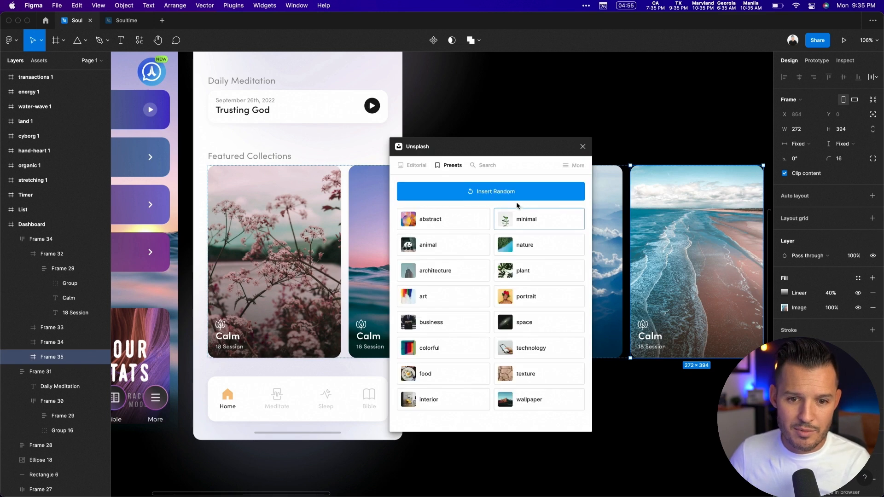
click(520, 213)
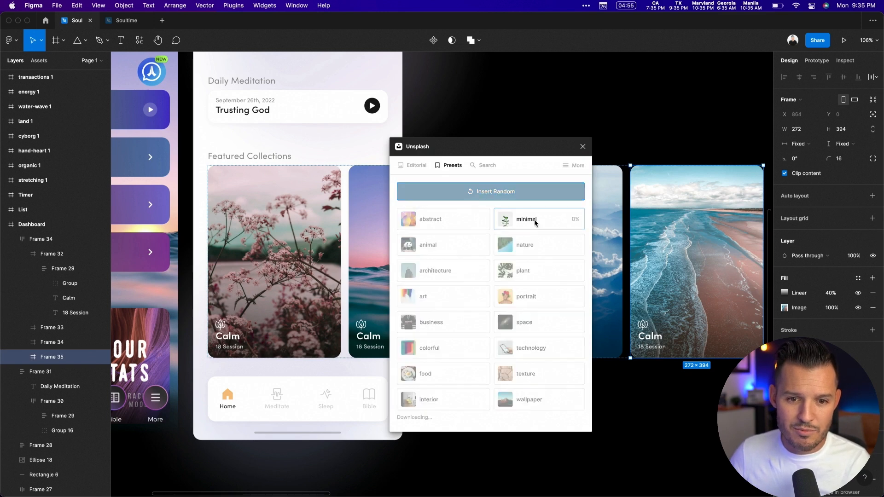
click(481, 165)
click(475, 191)
text(plants)
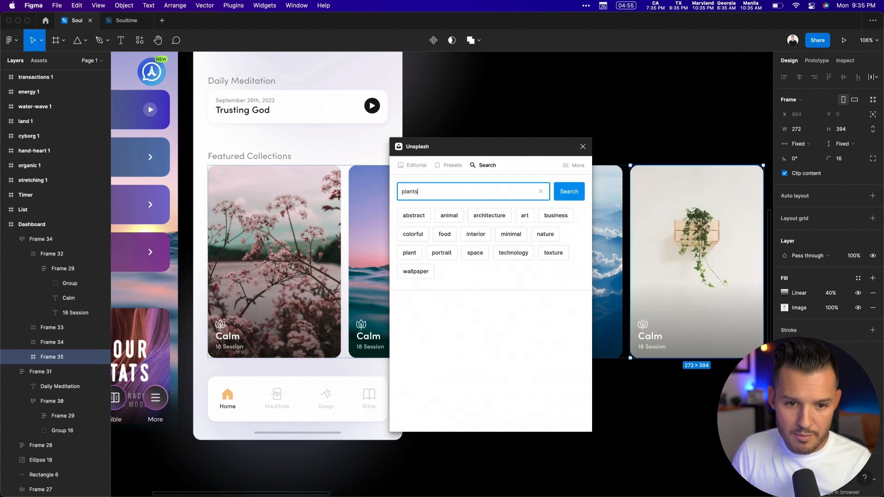
key(Return)
click(457, 286)
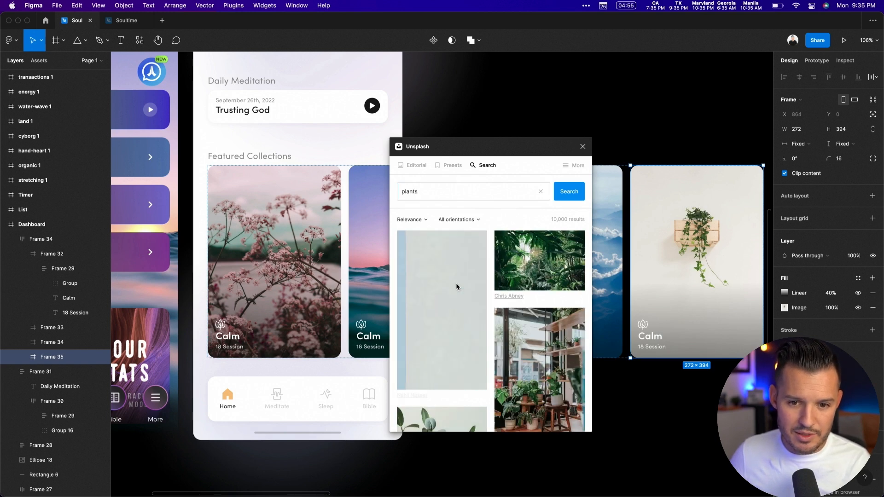
scroll(457, 286, down, 10)
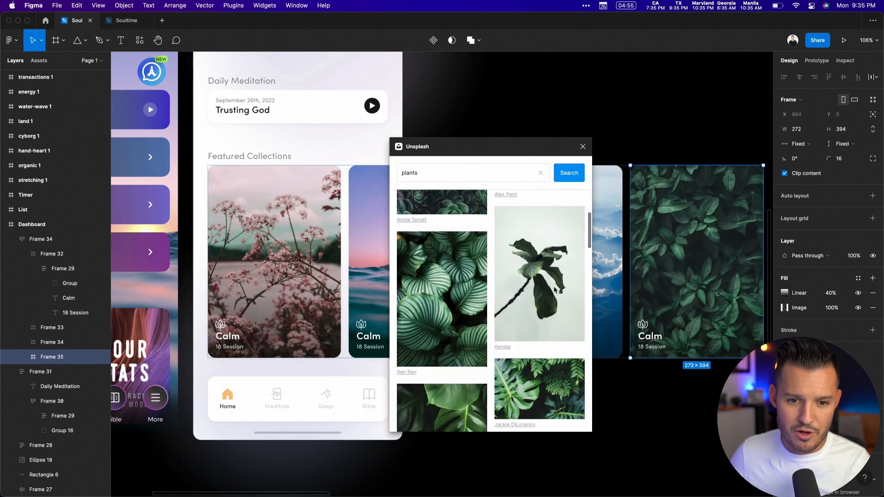
Replace the third card's photo with the dark monstera leaf image from the Unsplash "plants" results and close the plugin
drag(491, 147, 708, 103)
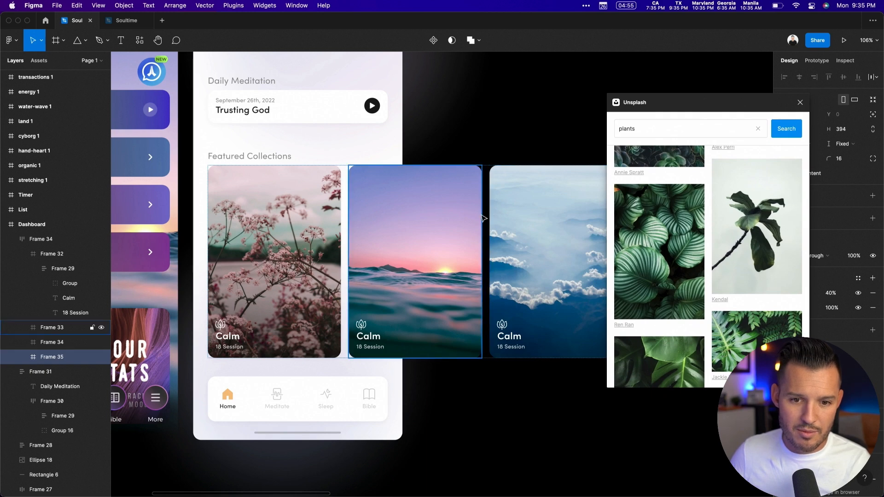
click(532, 216)
scroll(659, 258, down, 3)
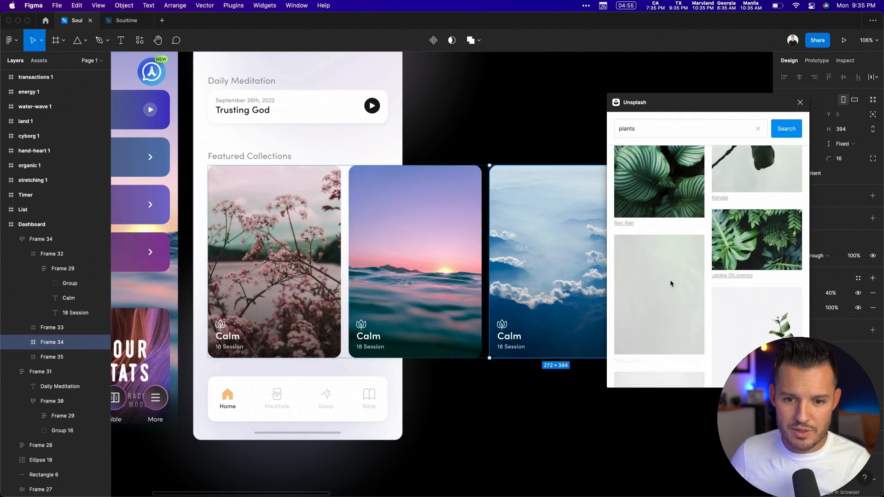
click(671, 282)
click(559, 154)
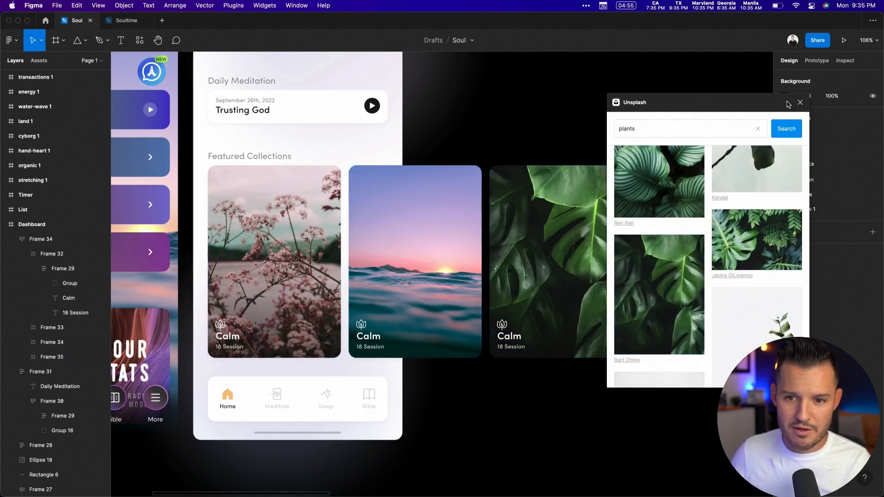
click(800, 102)
Change the second card's title to "Peace" and the third card's title to "Strength"
double_click(366, 336)
double_click(363, 336)
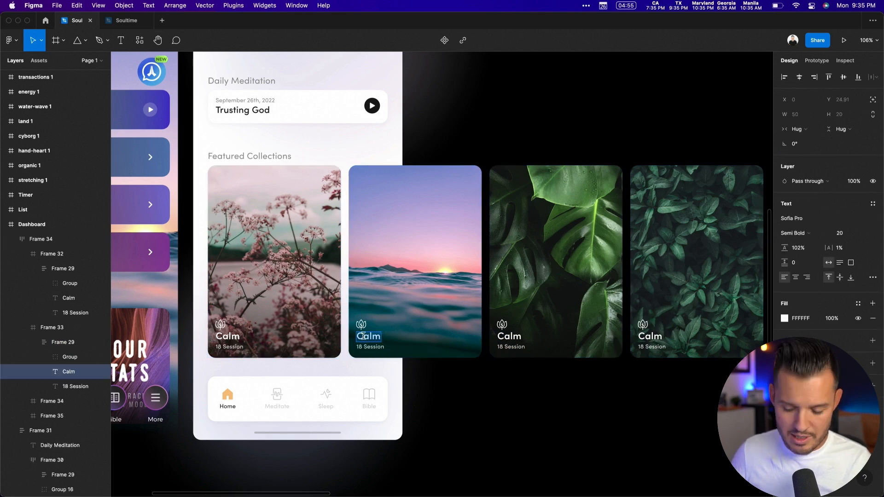
text(Peace)
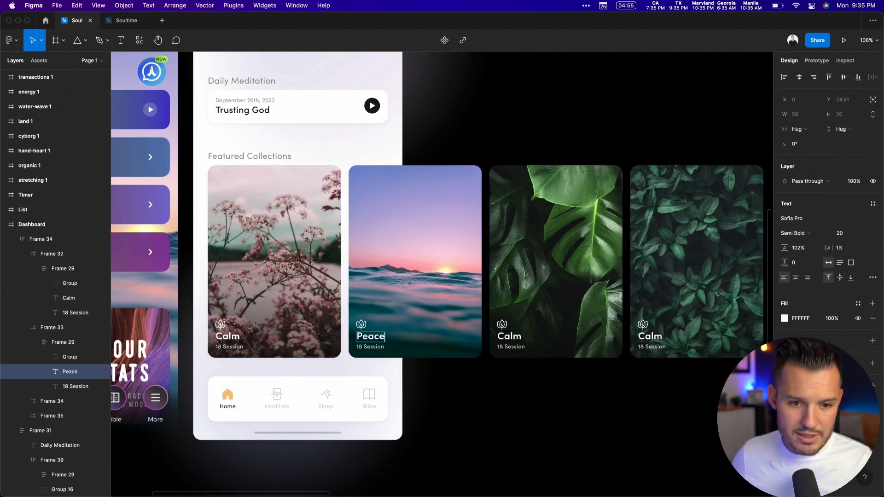
click(506, 337)
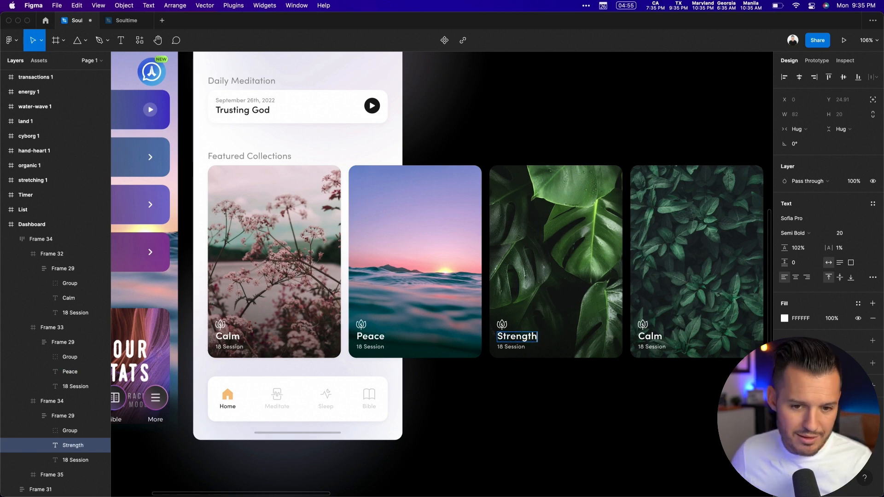
Change the fourth Featured Collections card's title to "Joy"
double_click(648, 336)
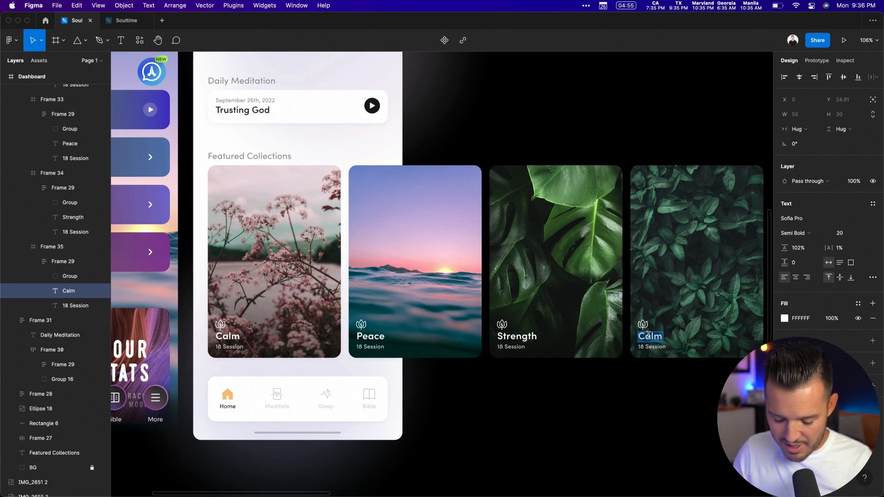
key(Escape)
click(627, 404)
Reorder the Featured Collections cards, moving "Strength" to the first position and "Joy" to the third
click(546, 280)
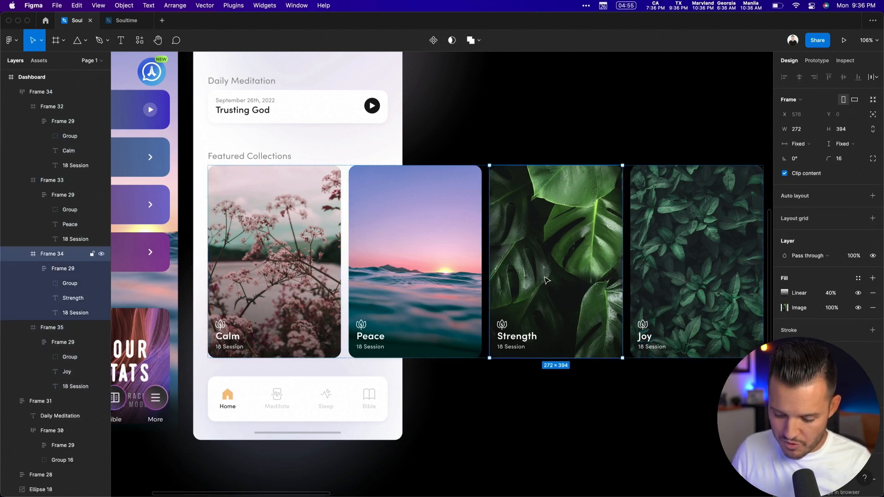
key(Left)
key(Left)
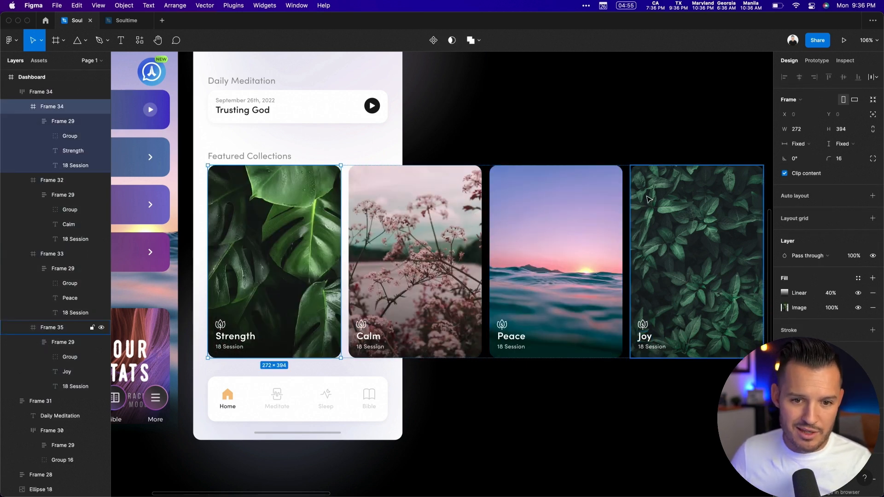
click(664, 212)
key(Left)
click(501, 85)
Turn on Clip content for the Dashboard frame
drag(501, 85, 527, 165)
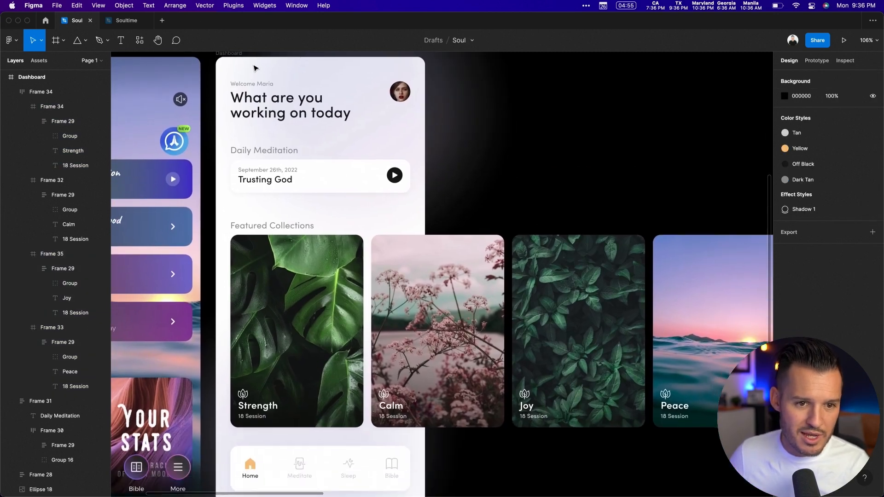
scroll(254, 68, up, 2)
click(248, 67)
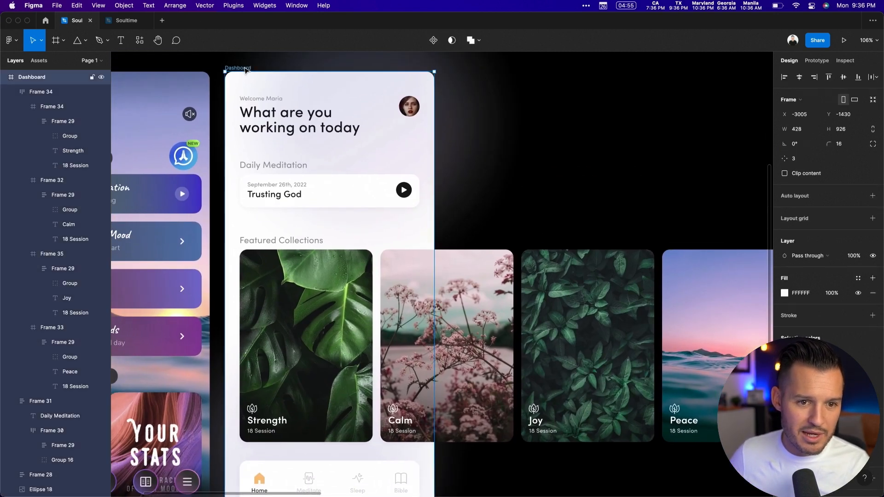
click(784, 174)
click(580, 197)
Narrow the Featured Collections row to 398 wide so it ends at the Dashboard's right edge
drag(438, 326, 493, 241)
click(381, 245)
drag(560, 256, 436, 254)
drag(727, 224, 367, 231)
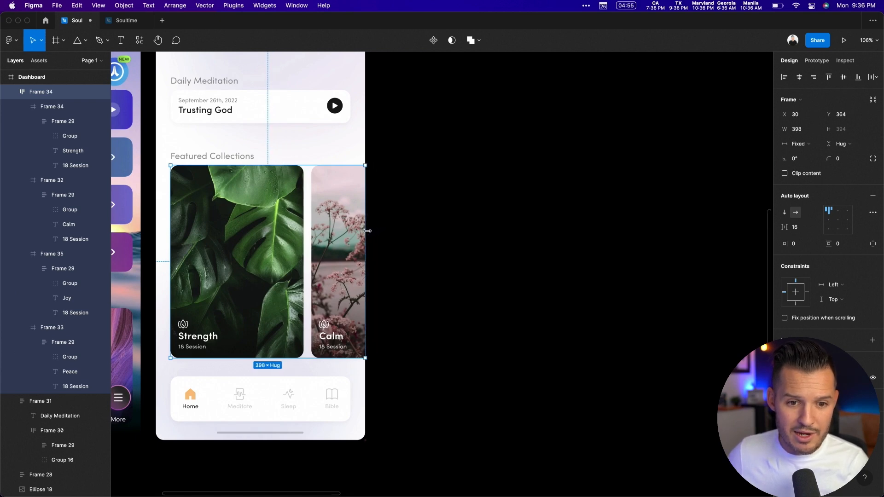
click(446, 244)
Increase the Daily Meditation card's vertical padding, trying 24 and 32 and settling on 24
drag(452, 241, 639, 292)
click(488, 184)
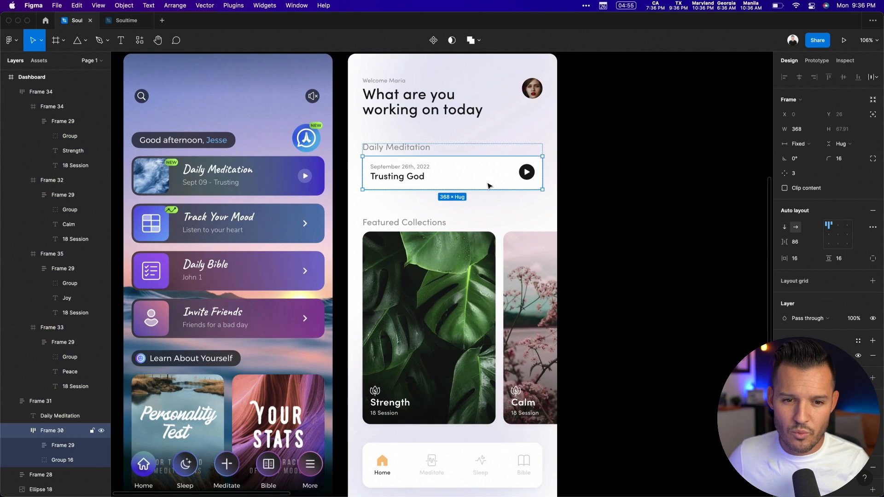
click(488, 186)
click(451, 146)
click(511, 182)
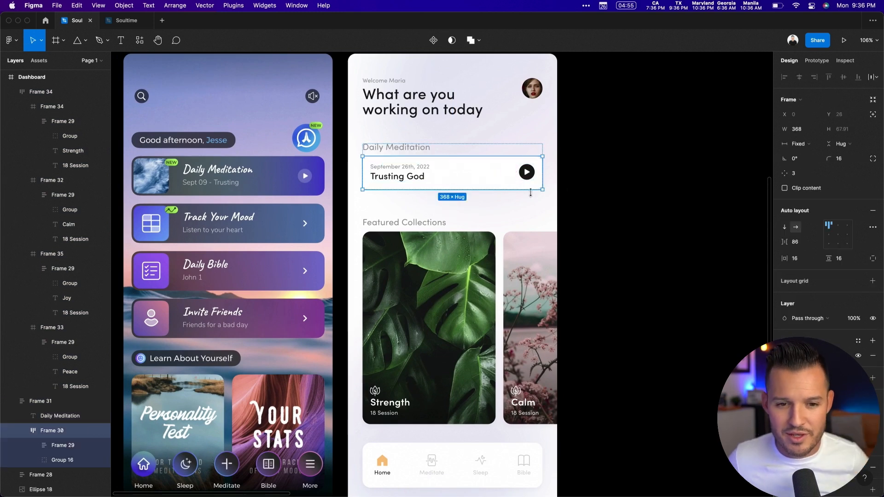
click(838, 261)
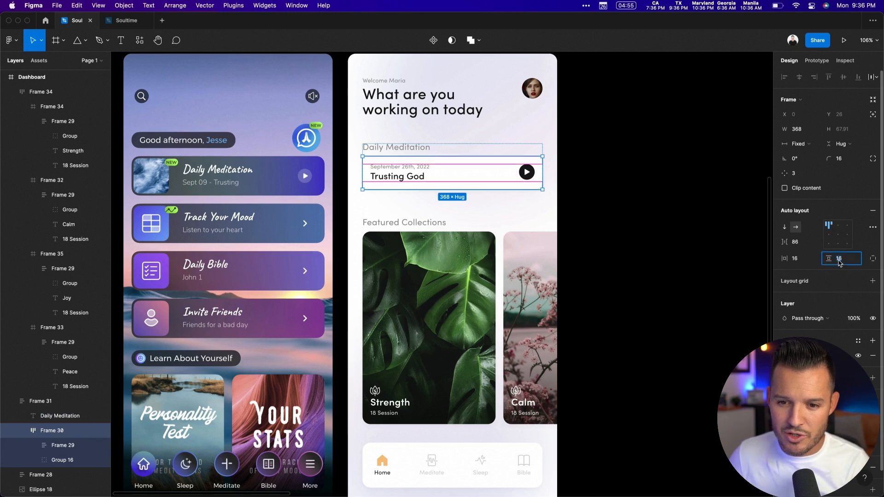
text(24)
key(Return)
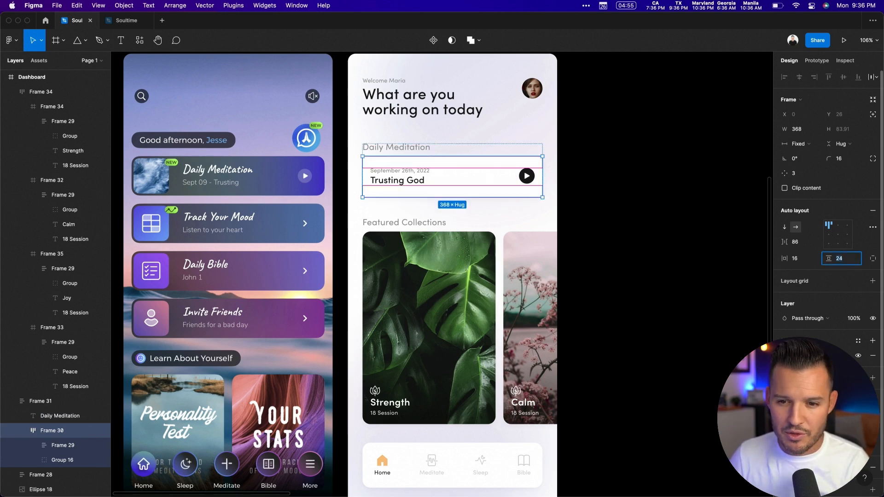
text(32)
key(Return)
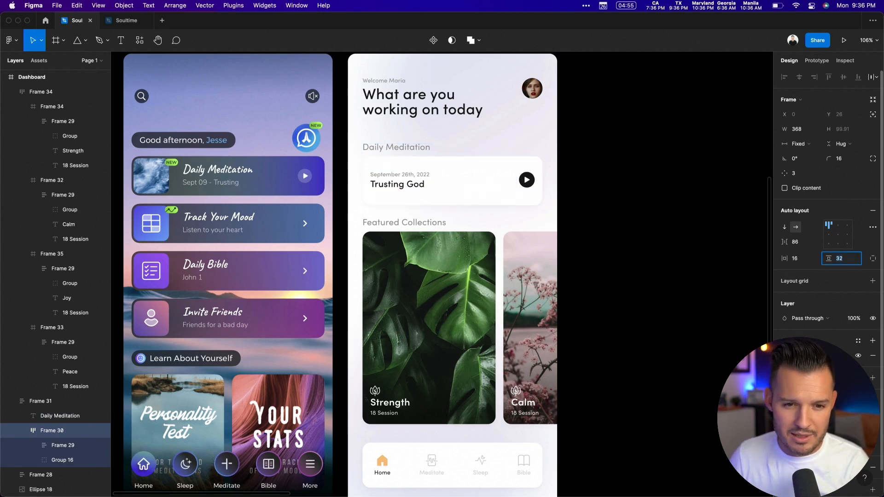
text(24)
key(Return)
click(664, 285)
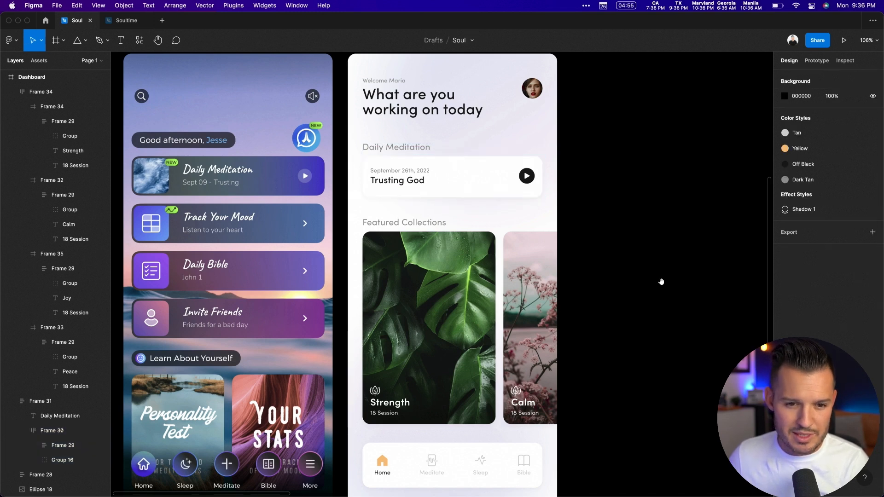
Set the Featured Collections row's prototype overflow to horizontal scrolling
drag(664, 287, 676, 245)
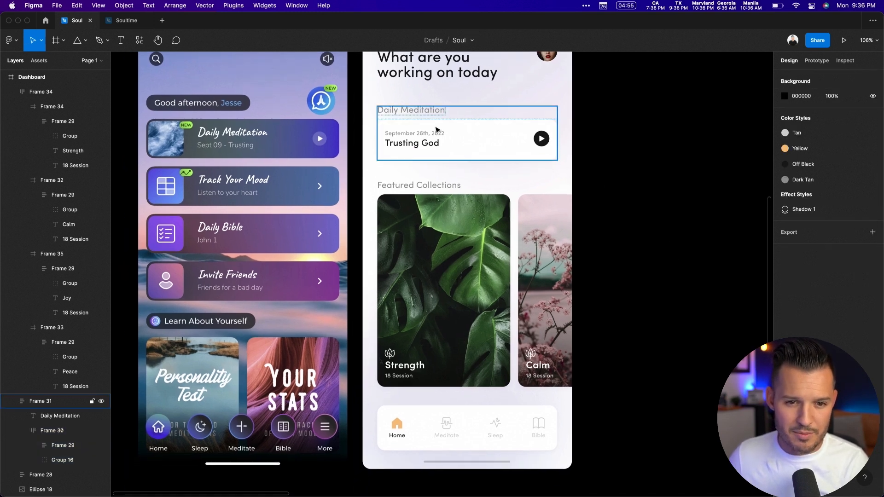
click(436, 133)
click(476, 278)
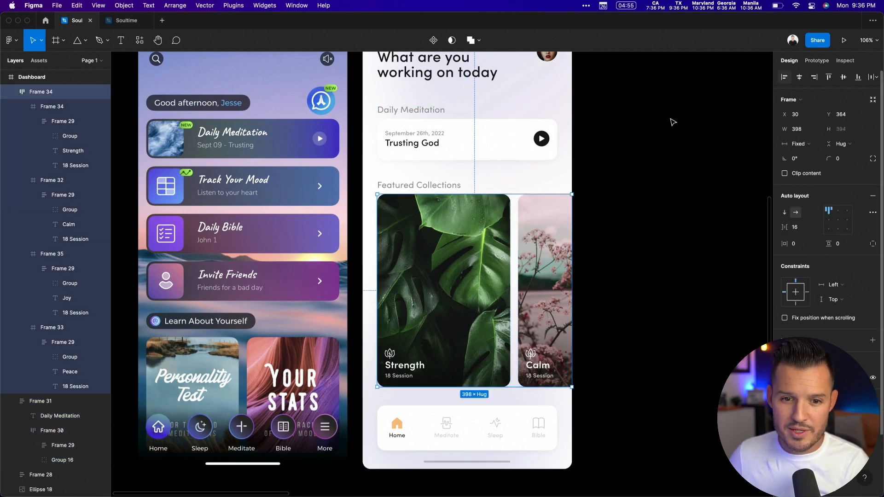
click(816, 60)
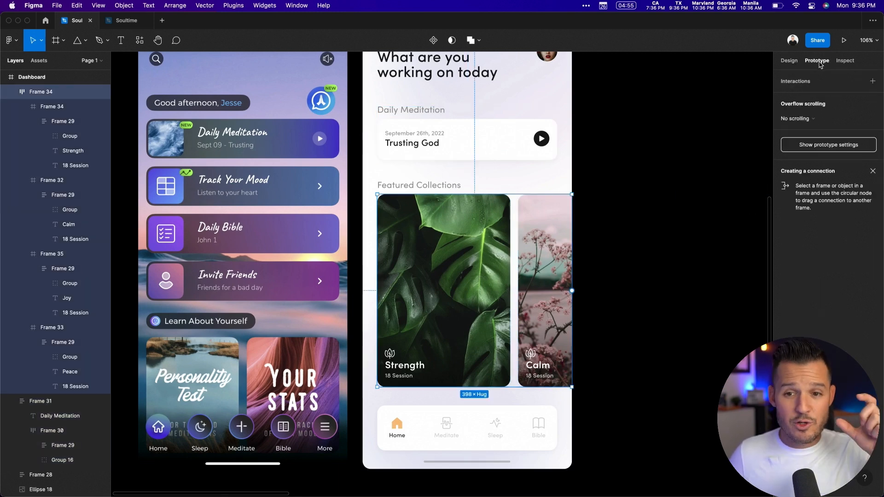
click(803, 120)
click(806, 130)
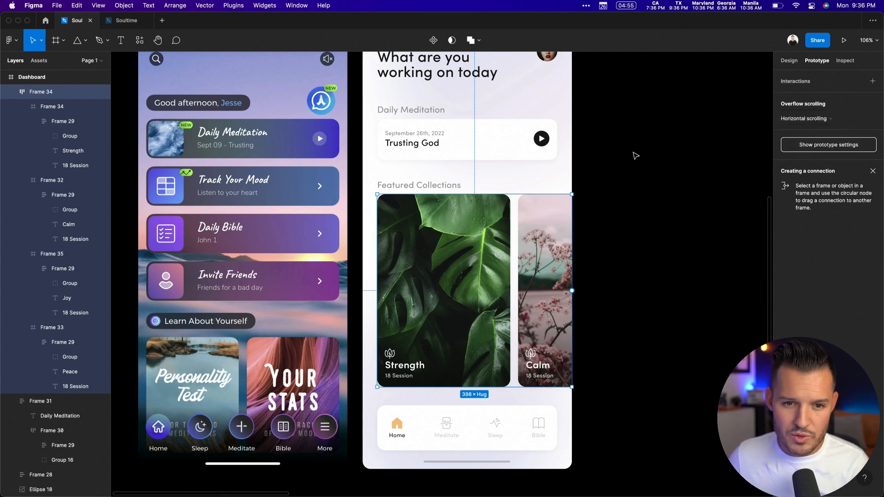
click(635, 156)
Preview the Dashboard prototype and swipe the Featured Collections row back and forth to test its horizontal scrolling
scroll(633, 184, up, 3)
click(374, 93)
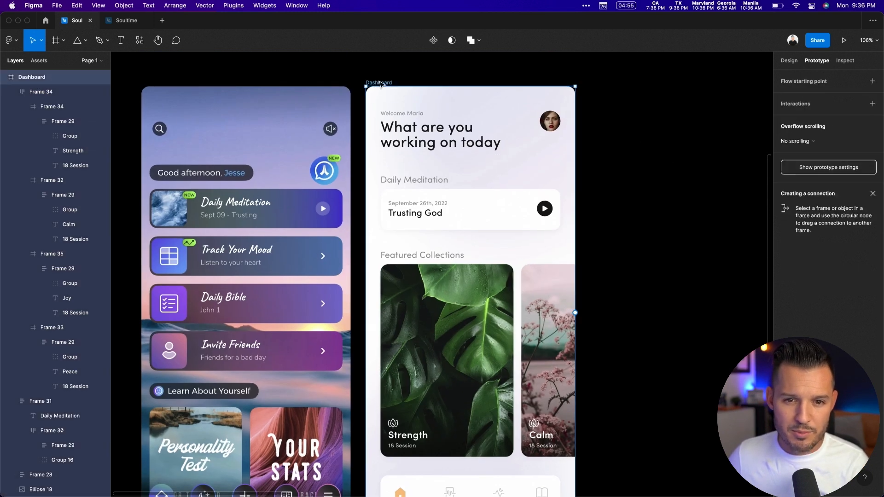
click(846, 41)
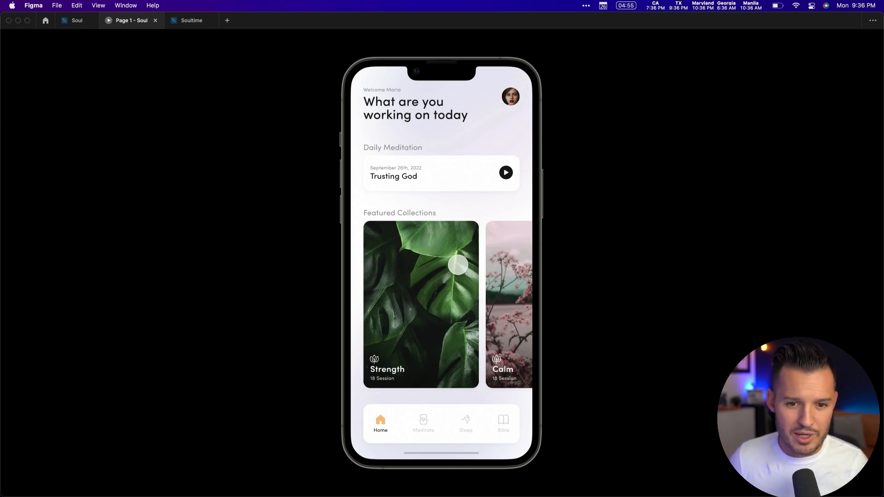
drag(491, 270, 268, 278)
drag(433, 286, 700, 300)
drag(437, 296, 416, 298)
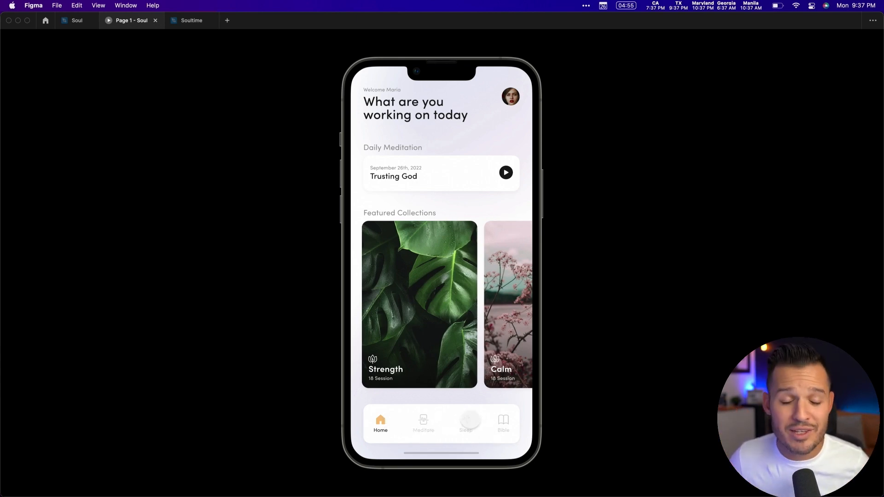
drag(503, 310, 365, 316)
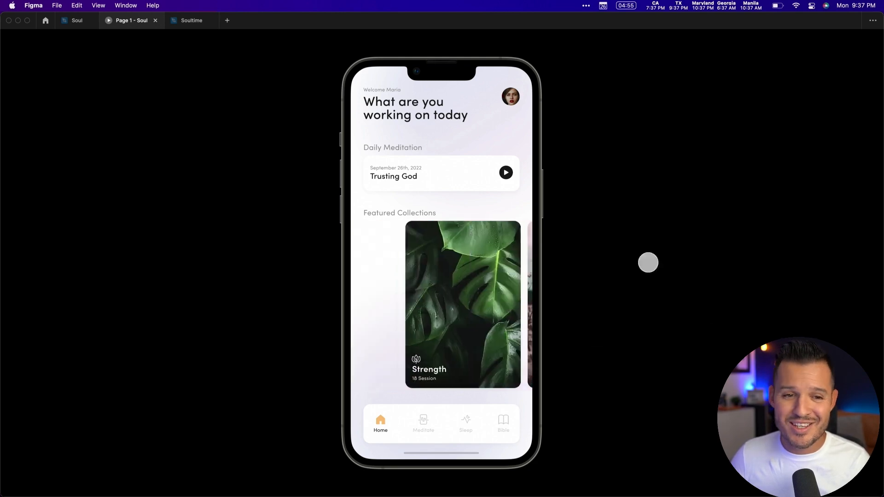
Return to the Soul design file and view the original home screen and the new Dashboard side by side
click(74, 21)
scroll(379, 247, down, 1)
click(731, 185)
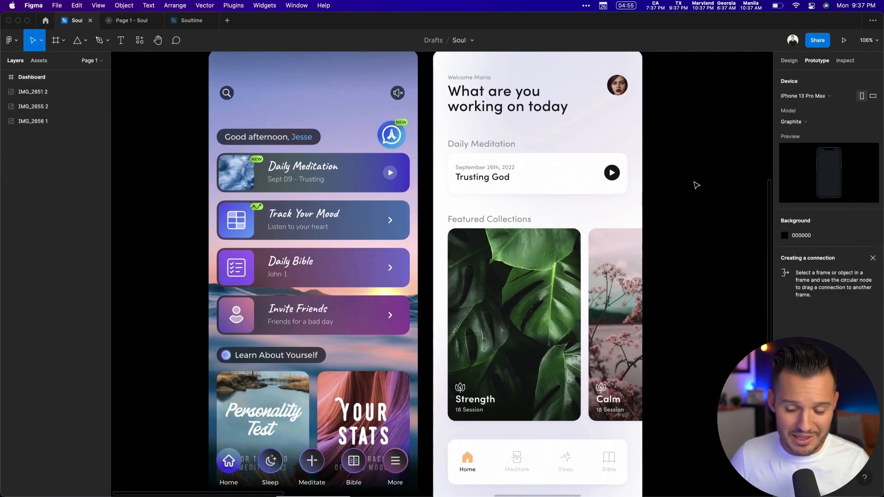
key(minus)
drag(327, 159, 572, 380)
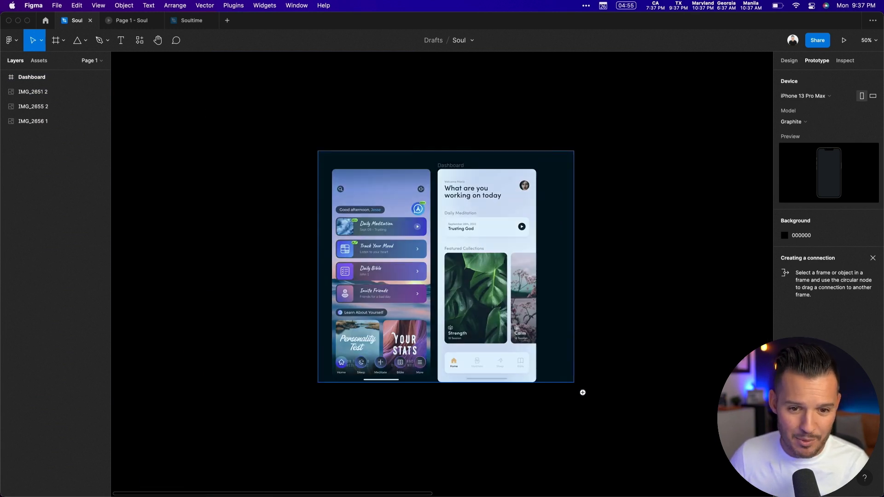